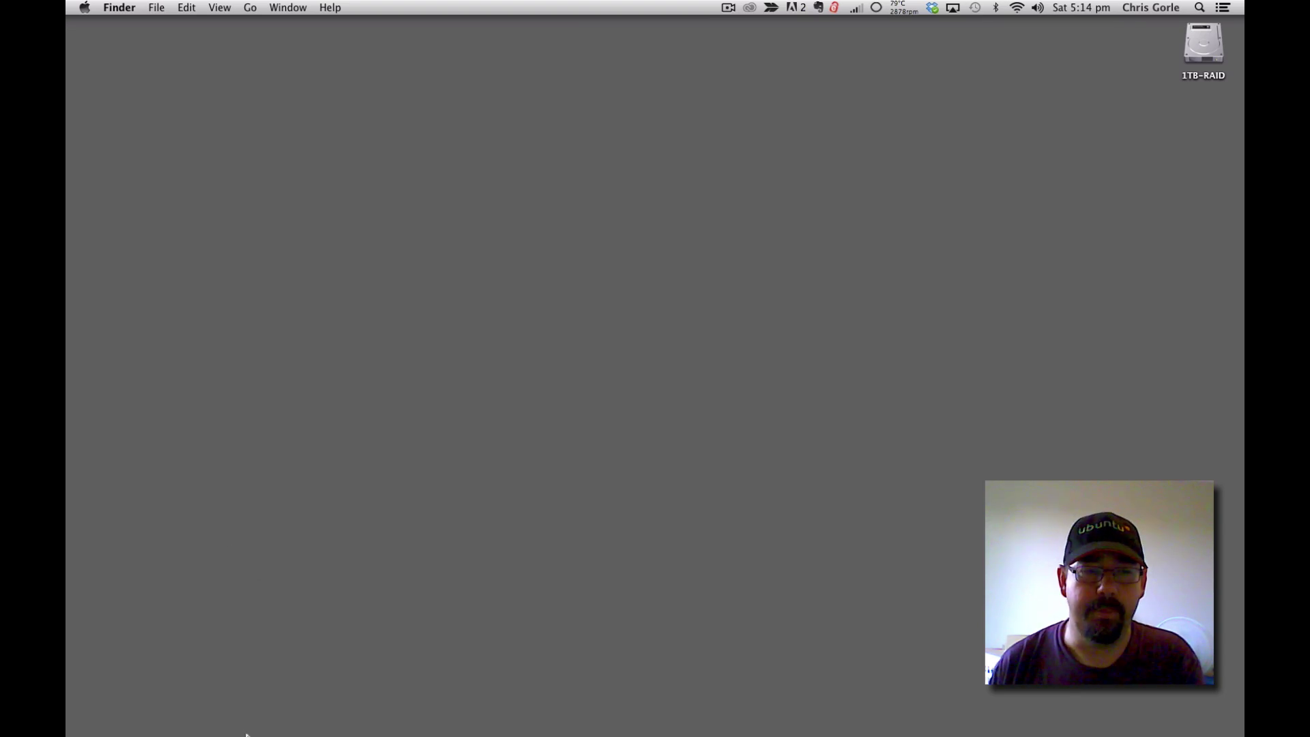
Launch VirtualBox Manager from the Dock, listing XP Working, XP Broken and Win7.
{"action": "mouse_move", "coordinate": [239, 710]}
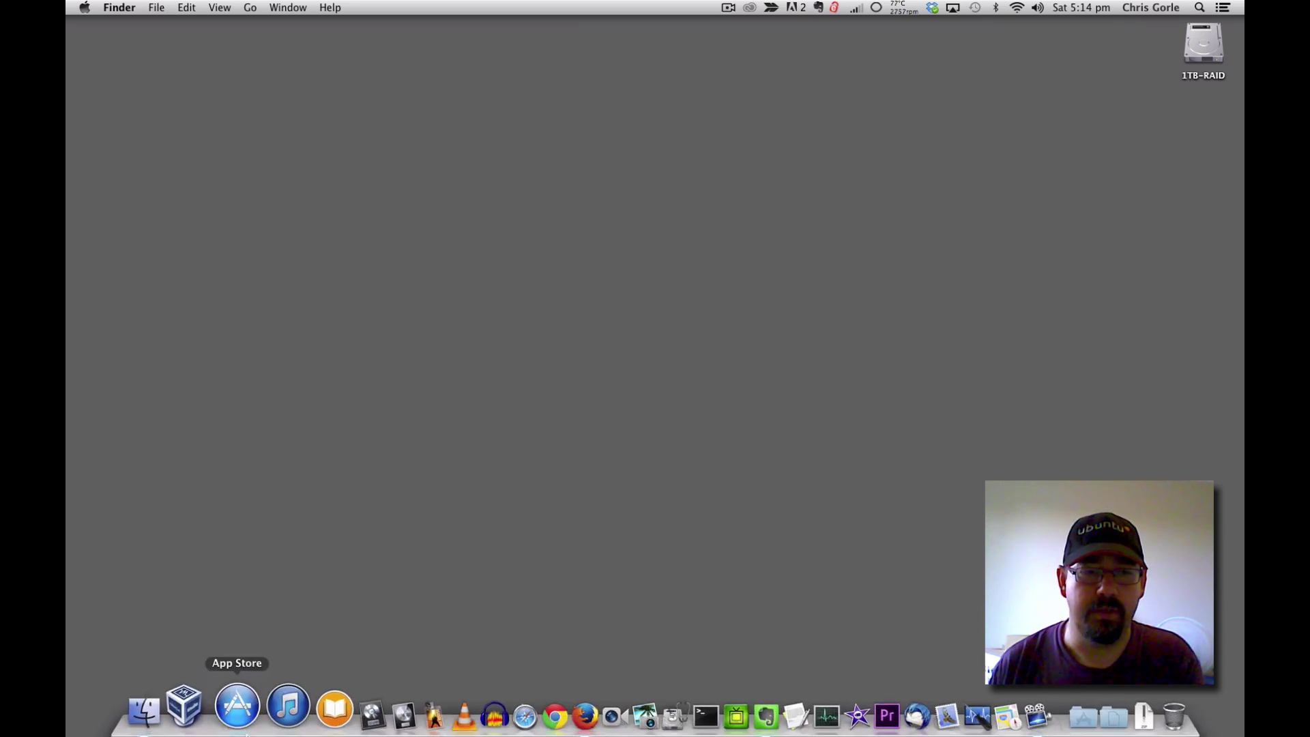
{"action": "left_click", "coordinate": [208, 704]}
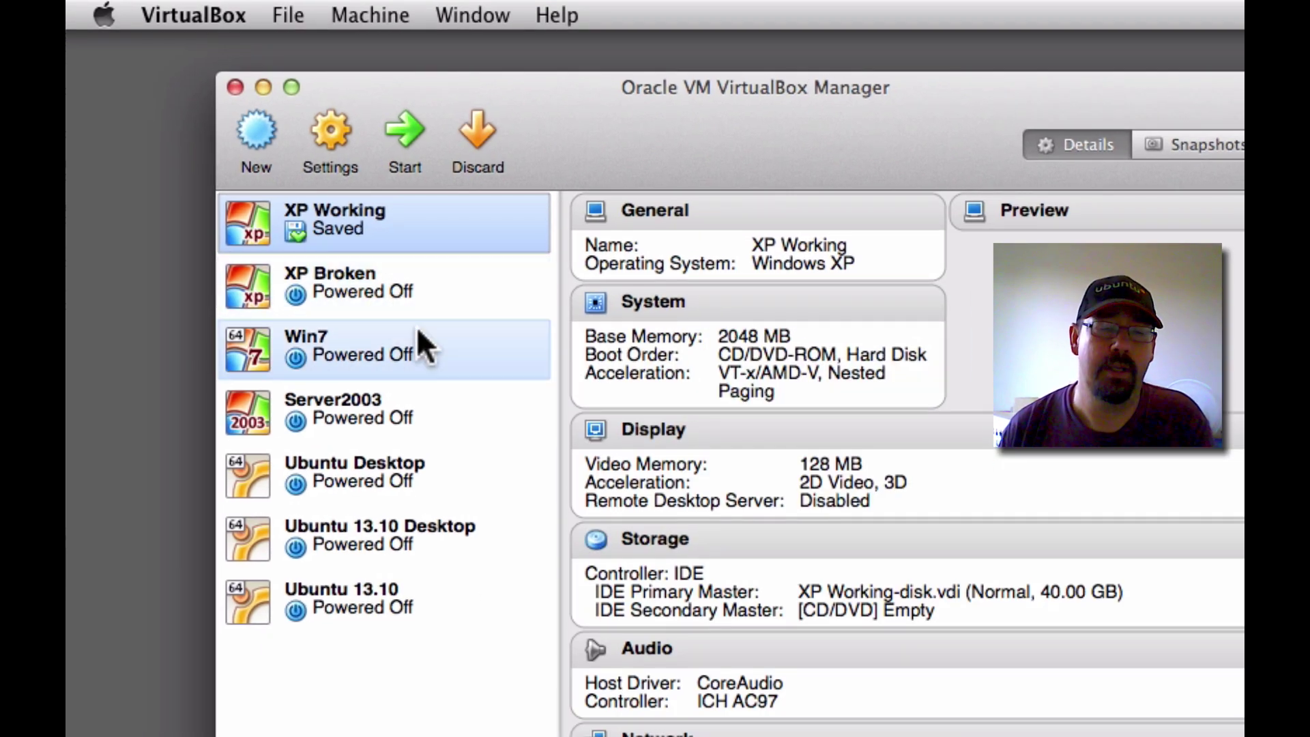
Compare XP Broken and XP Working details, ending on XP Broken's 40.00 GB XP Broken-disk.vdi.
{"action": "left_click", "coordinate": [399, 291]}
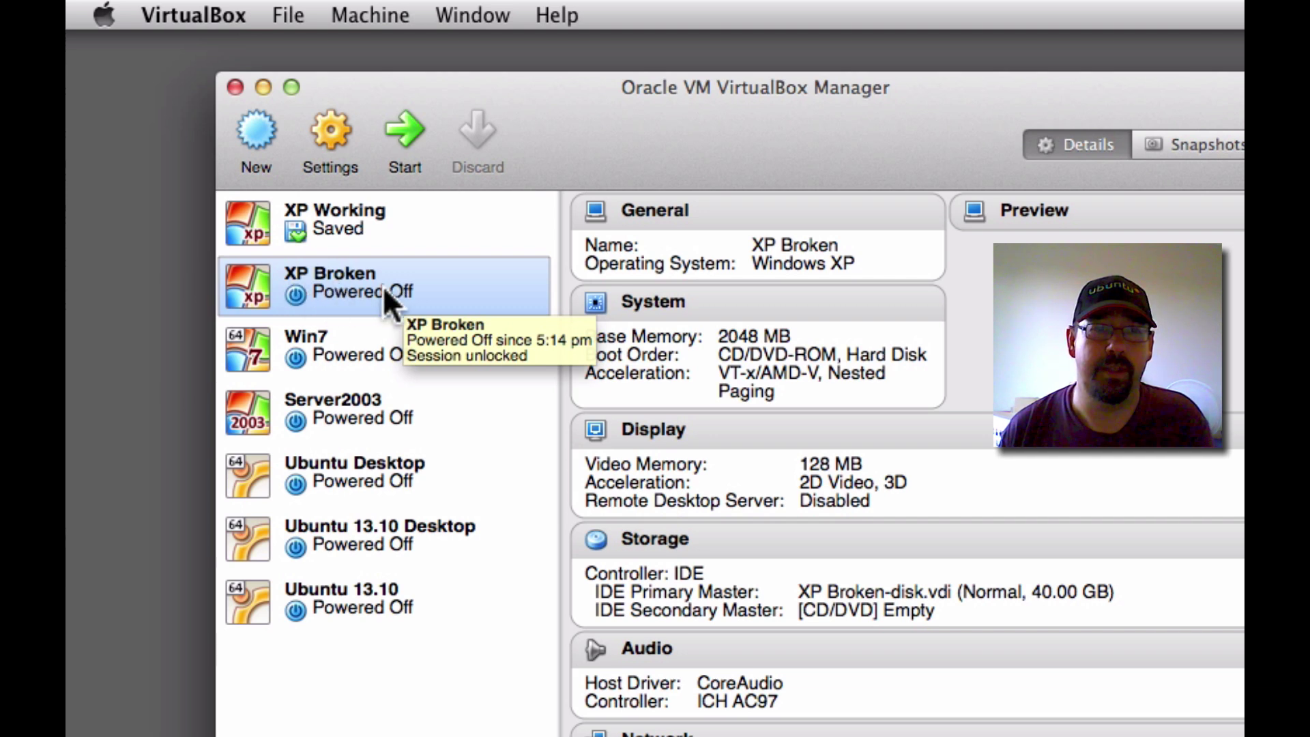
{"action": "left_click", "coordinate": [356, 215]}
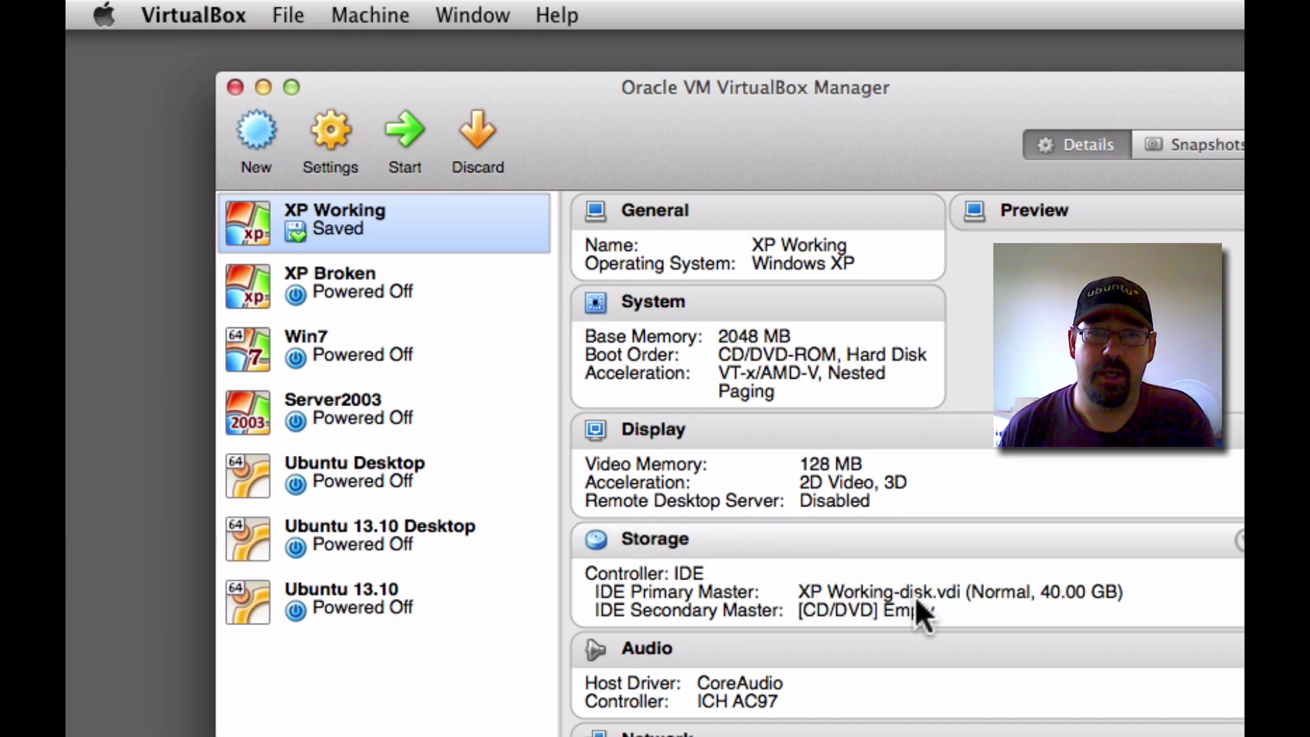
{"action": "left_click", "coordinate": [452, 285]}
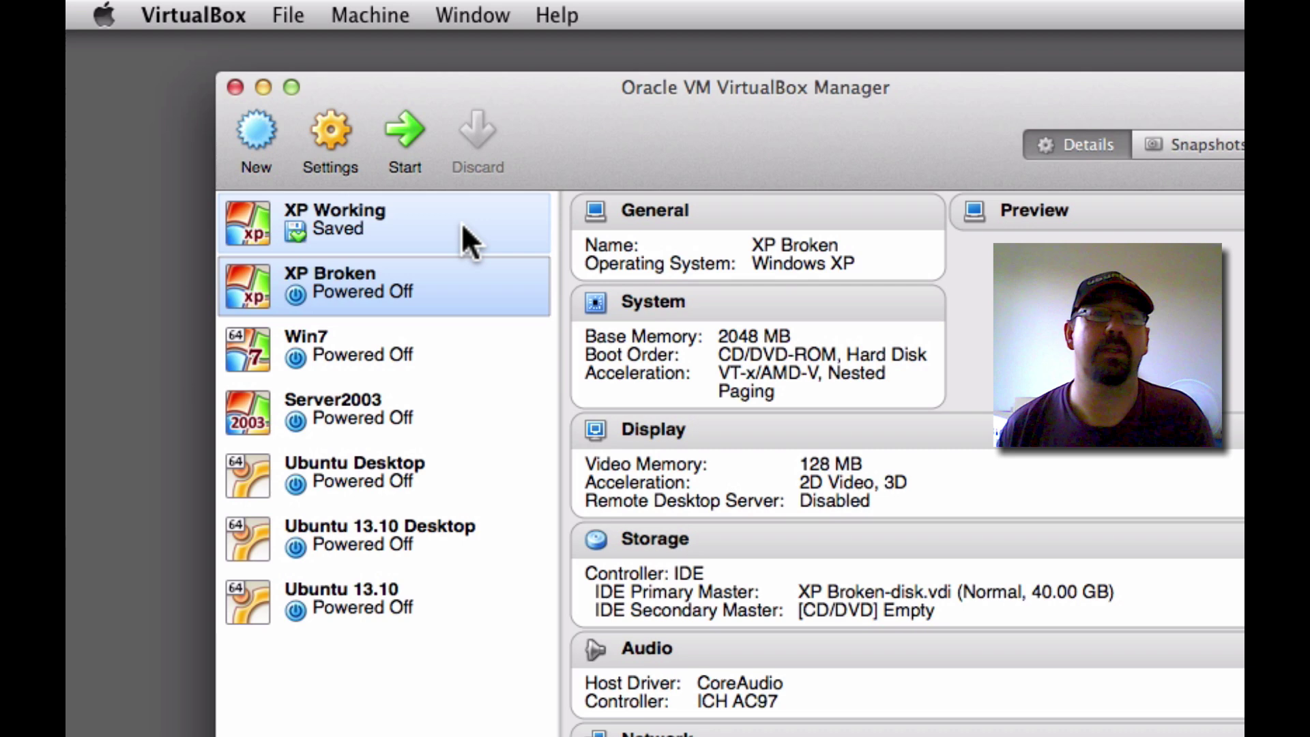
Start XP Broken, which fails on missing hal.dll, and XP Working, then open and close My Documents.
{"action": "double_click", "coordinate": [359, 285]}
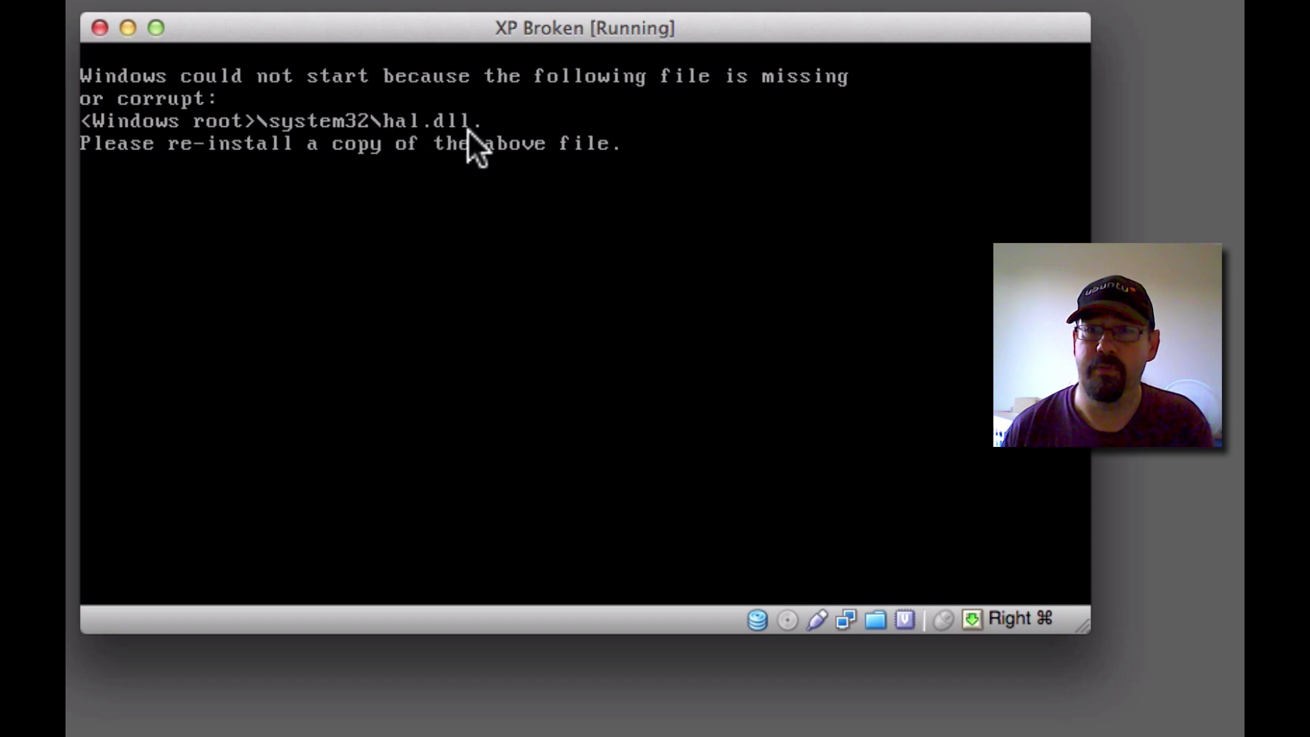
{"action": "left_click", "coordinate": [305, 141]}
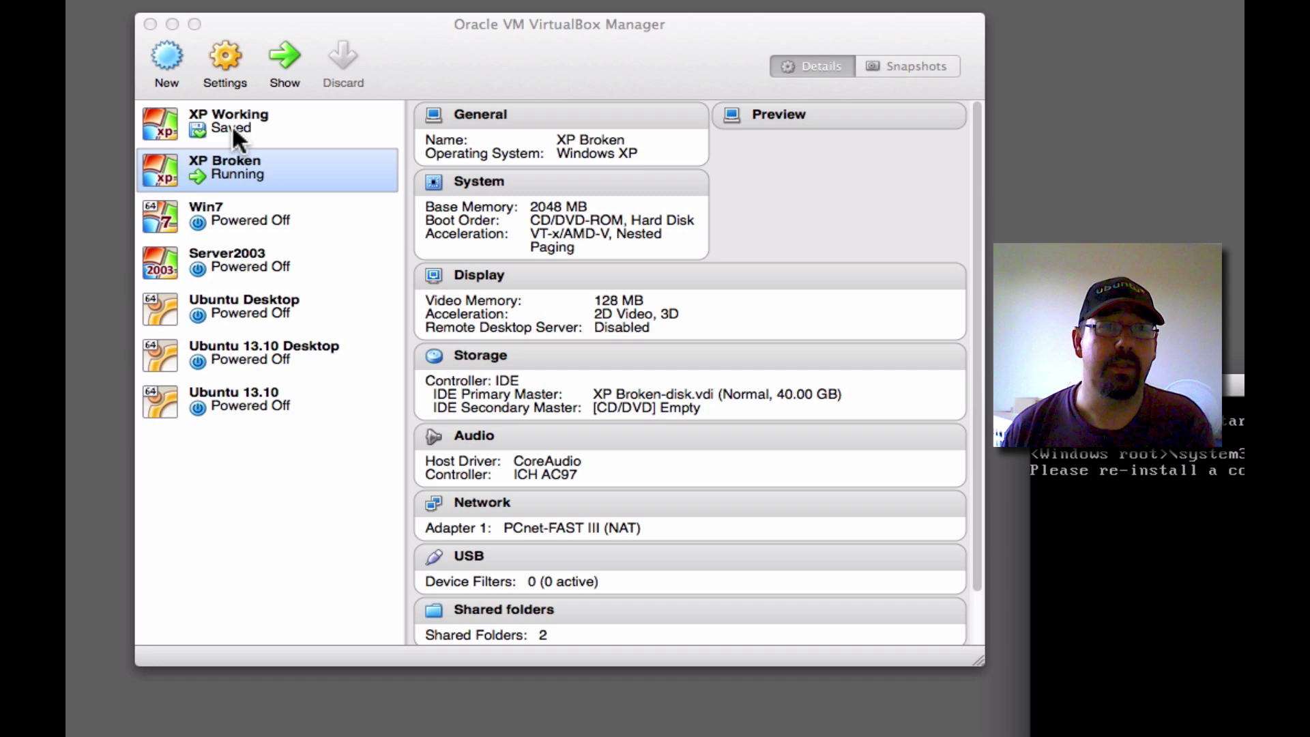
{"action": "double_click", "coordinate": [228, 124]}
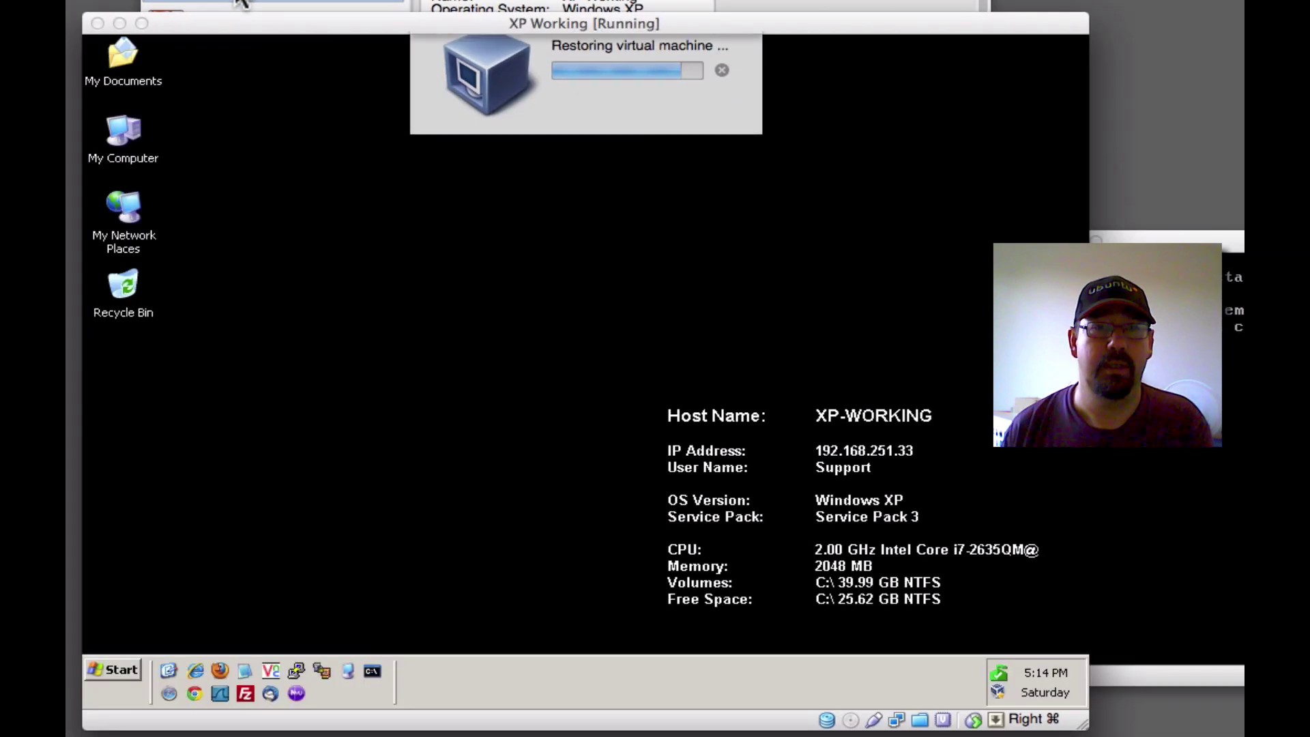
{"action": "left_click", "coordinate": [115, 672]}
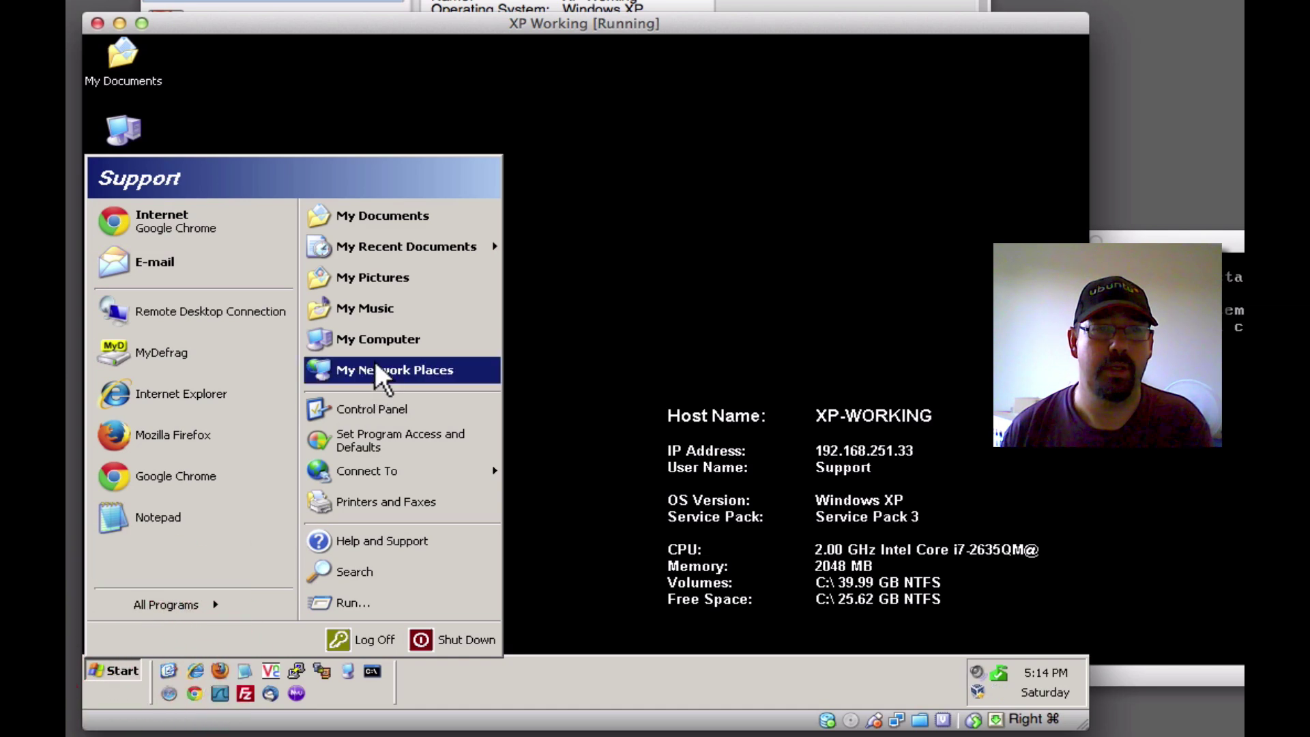
{"action": "left_click", "coordinate": [365, 207]}
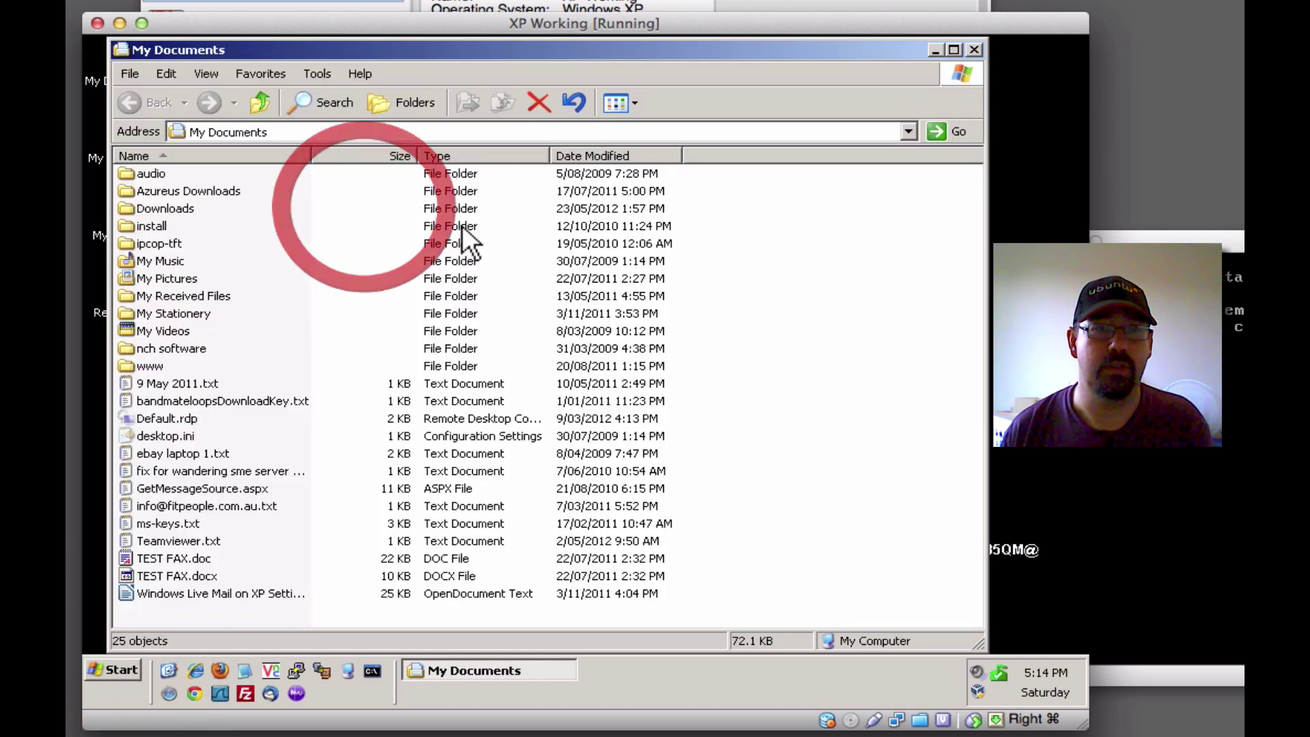
{"action": "left_click", "coordinate": [973, 50]}
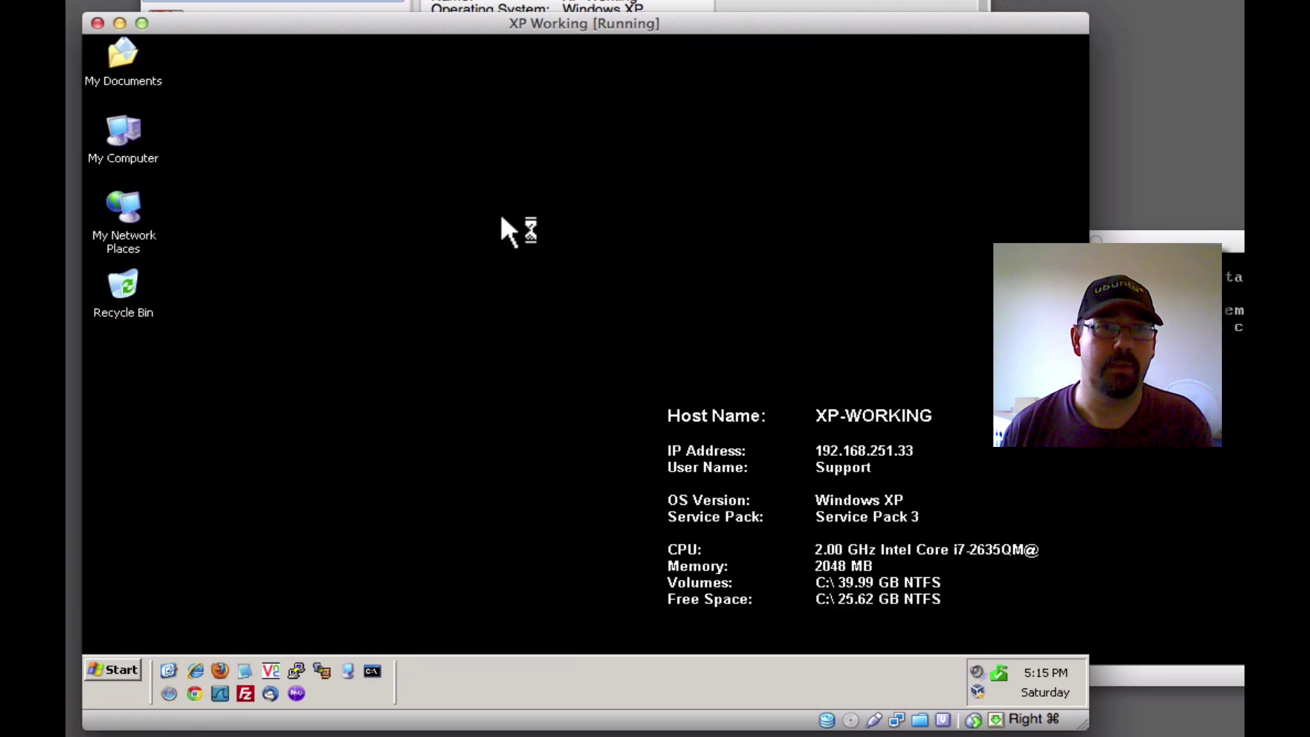
Shut down XP Working through Start > Shut Down and power off XP Broken.
{"action": "left_click", "coordinate": [113, 669]}
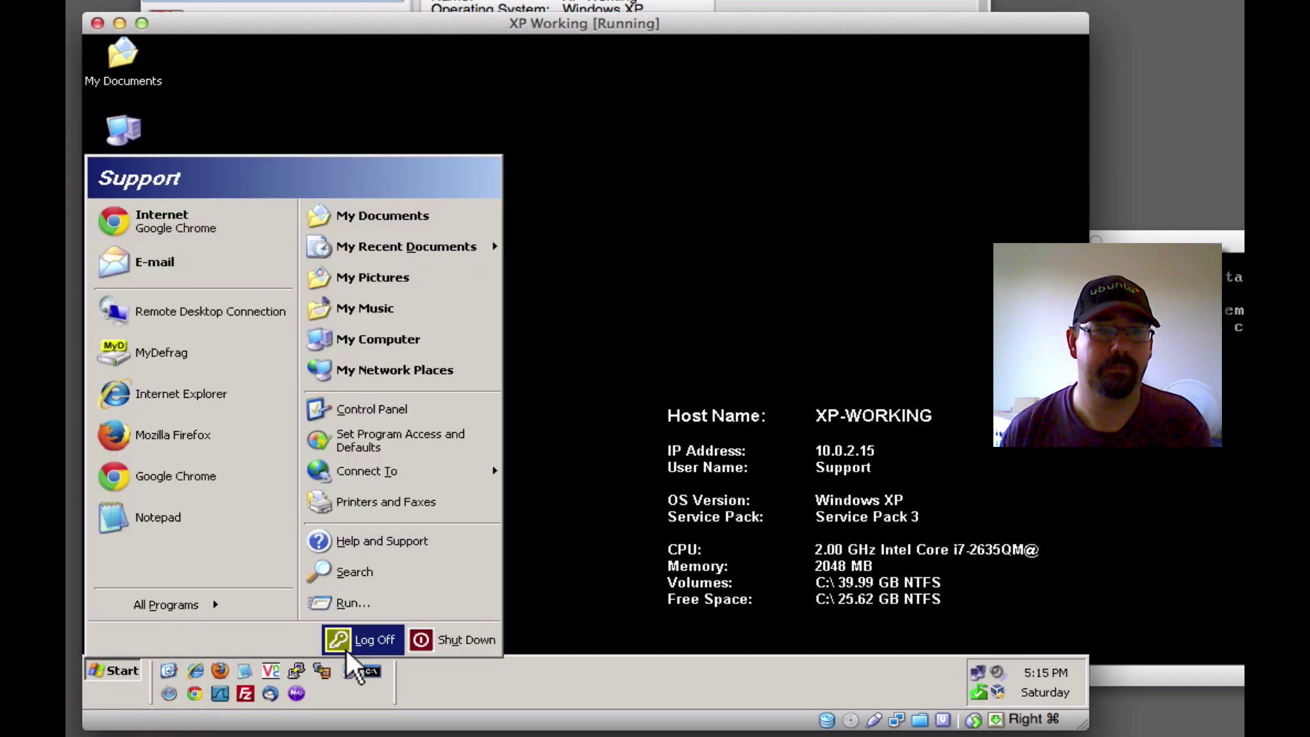
{"action": "left_click", "coordinate": [432, 640]}
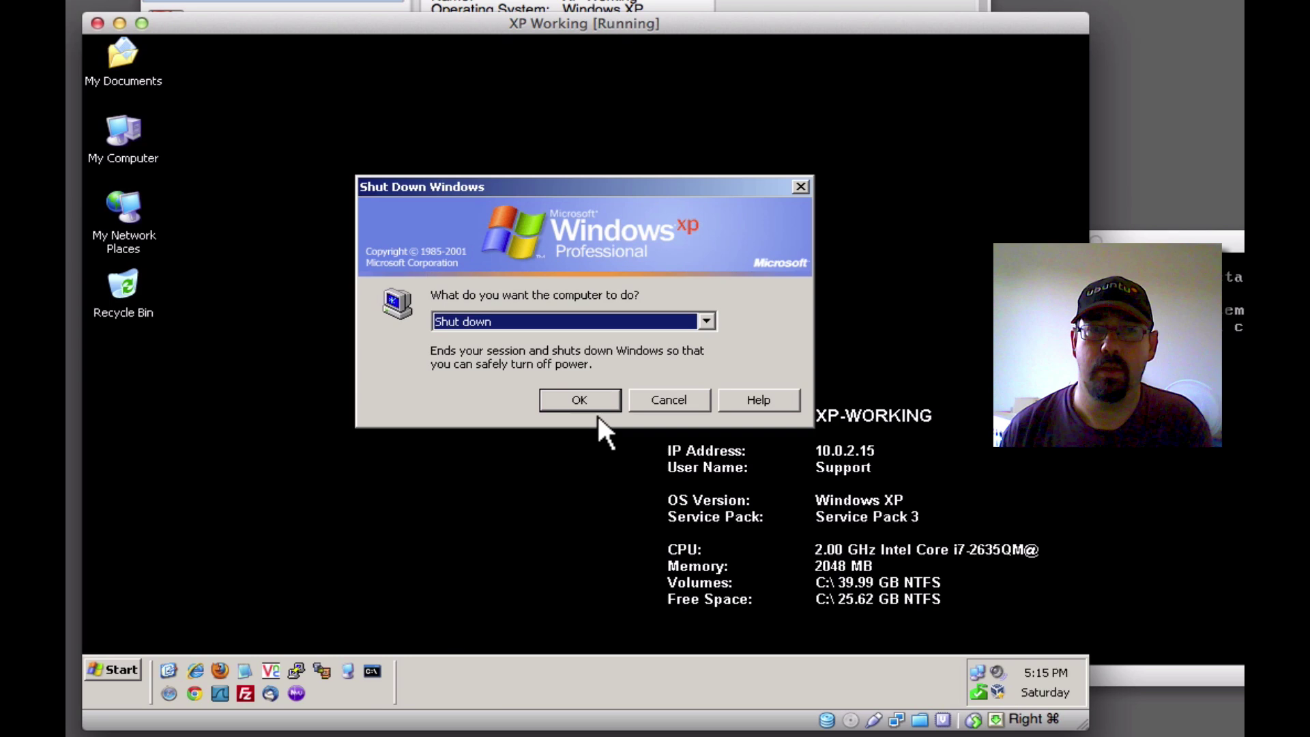
{"action": "left_click", "coordinate": [597, 410]}
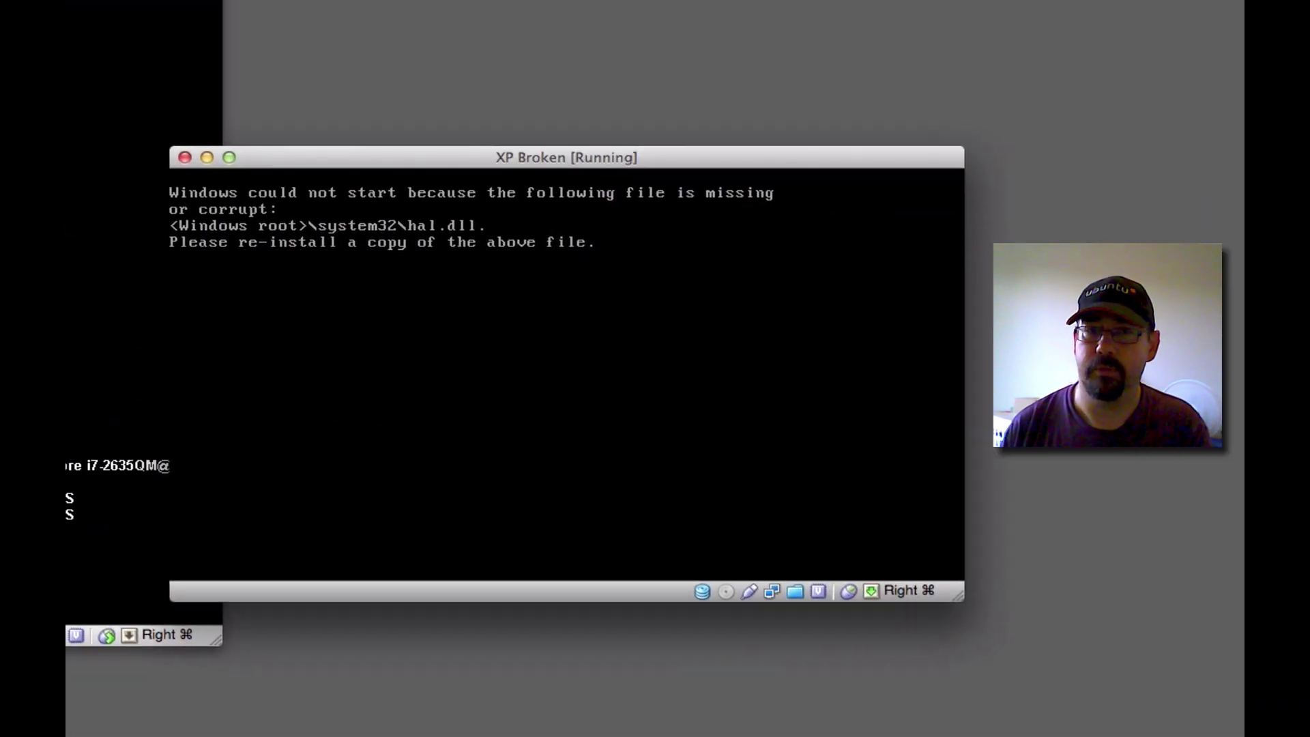
{"action": "left_click", "coordinate": [187, 159]}
{"action": "left_click", "coordinate": [699, 354]}
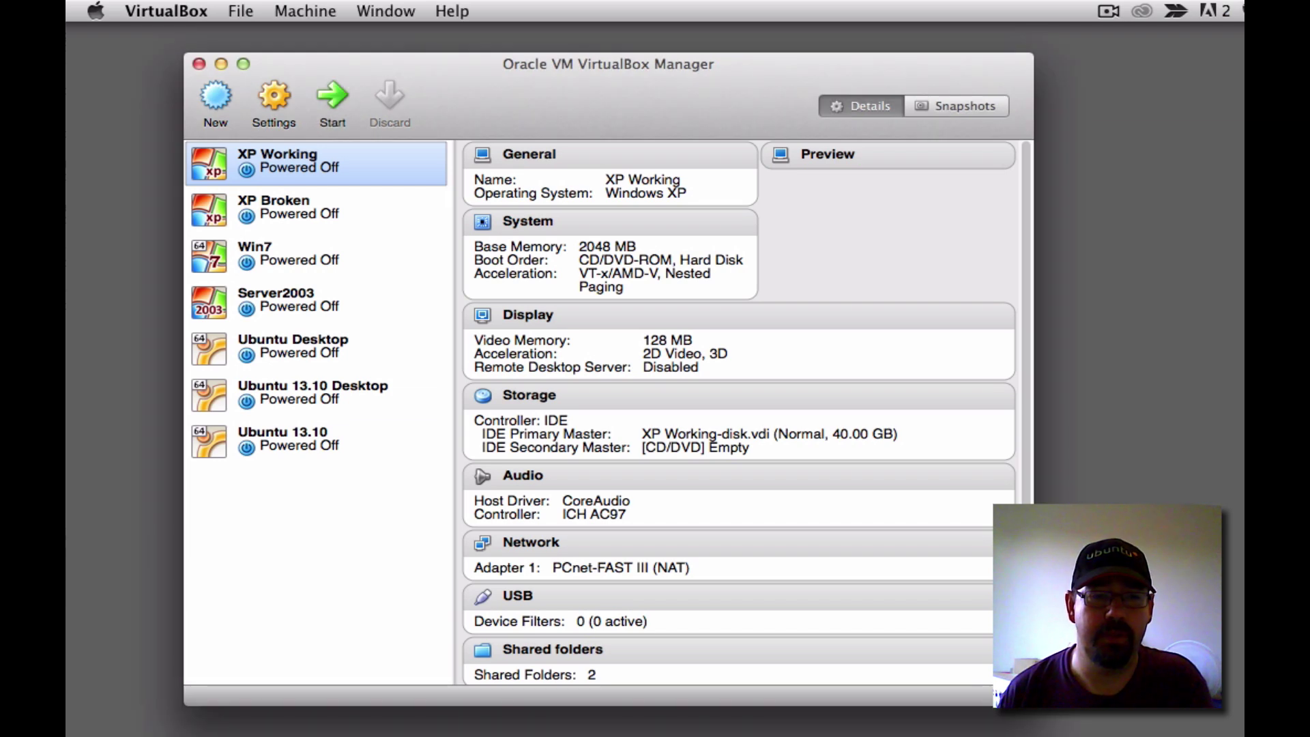
{"action": "left_click", "coordinate": [516, 703]}
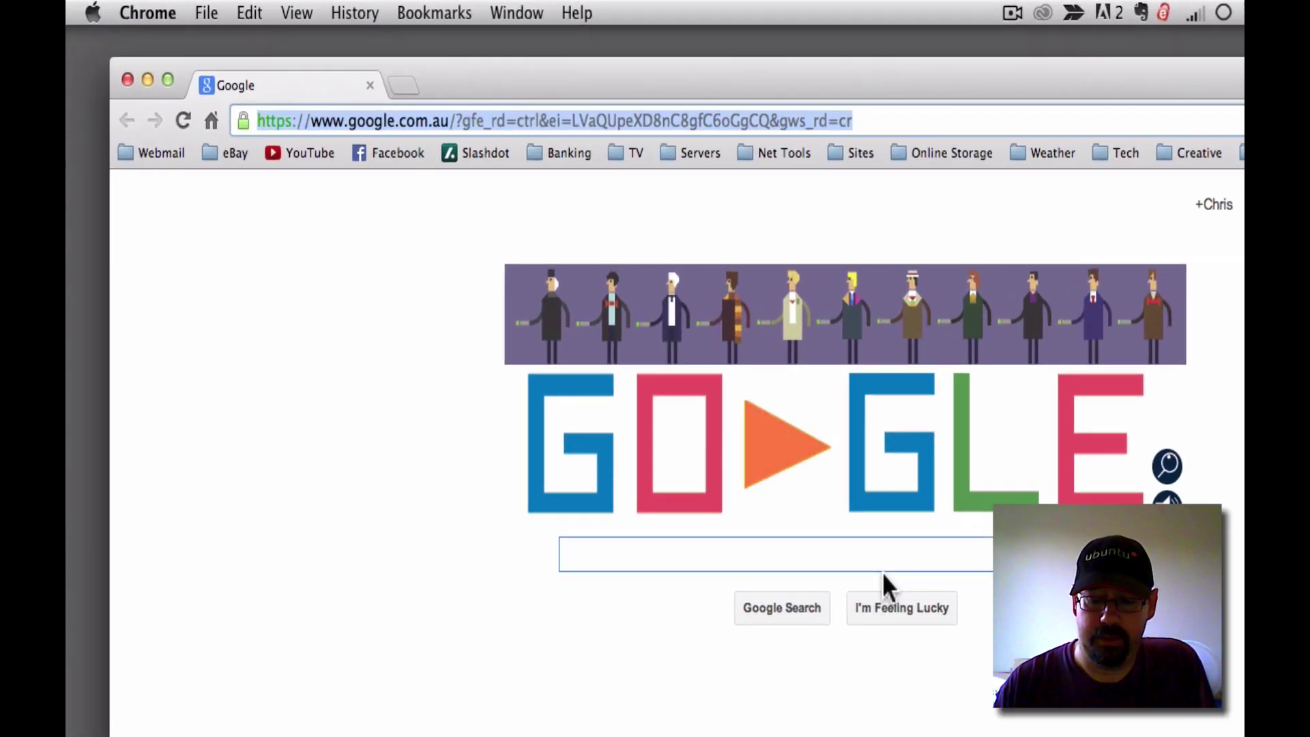
From clonezilla.org, get the stable Clonezilla live ISO with i486 architecture and iso file type.
{"action": "type", "text": "clonezill"}
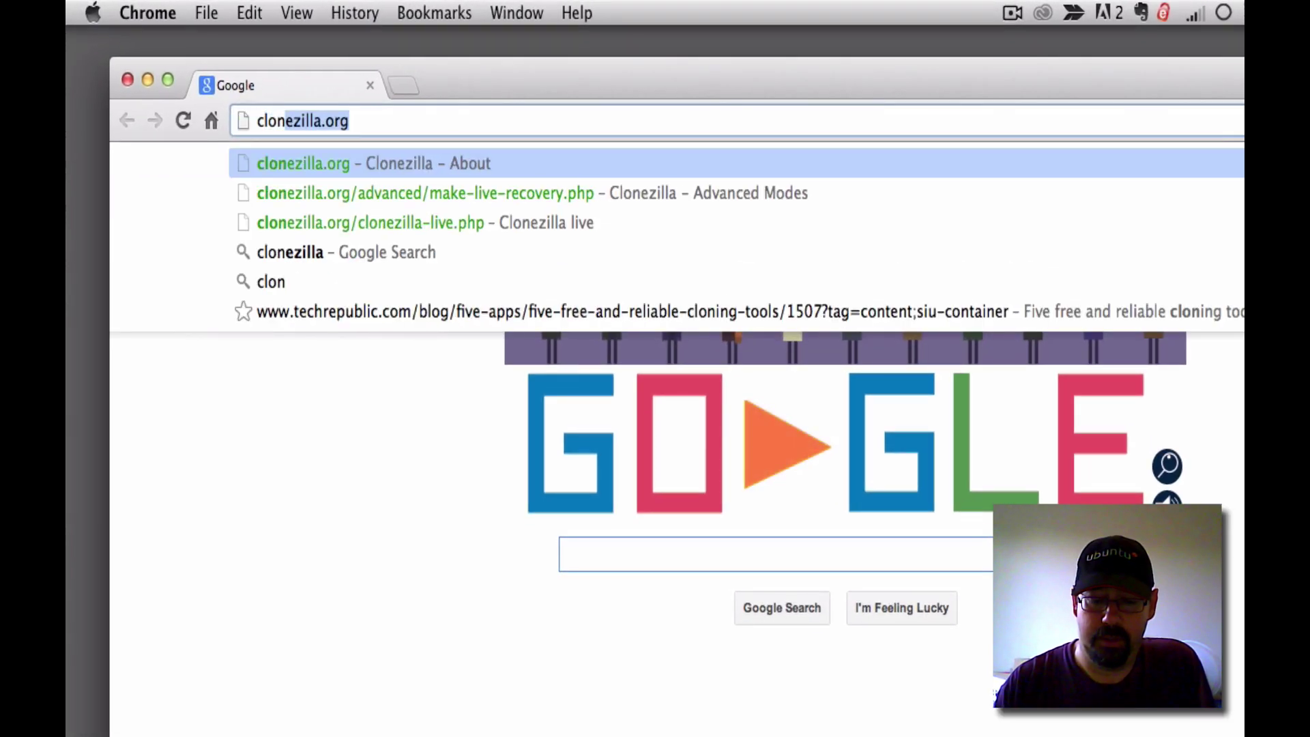
{"action": "type", "text": "a.o"}
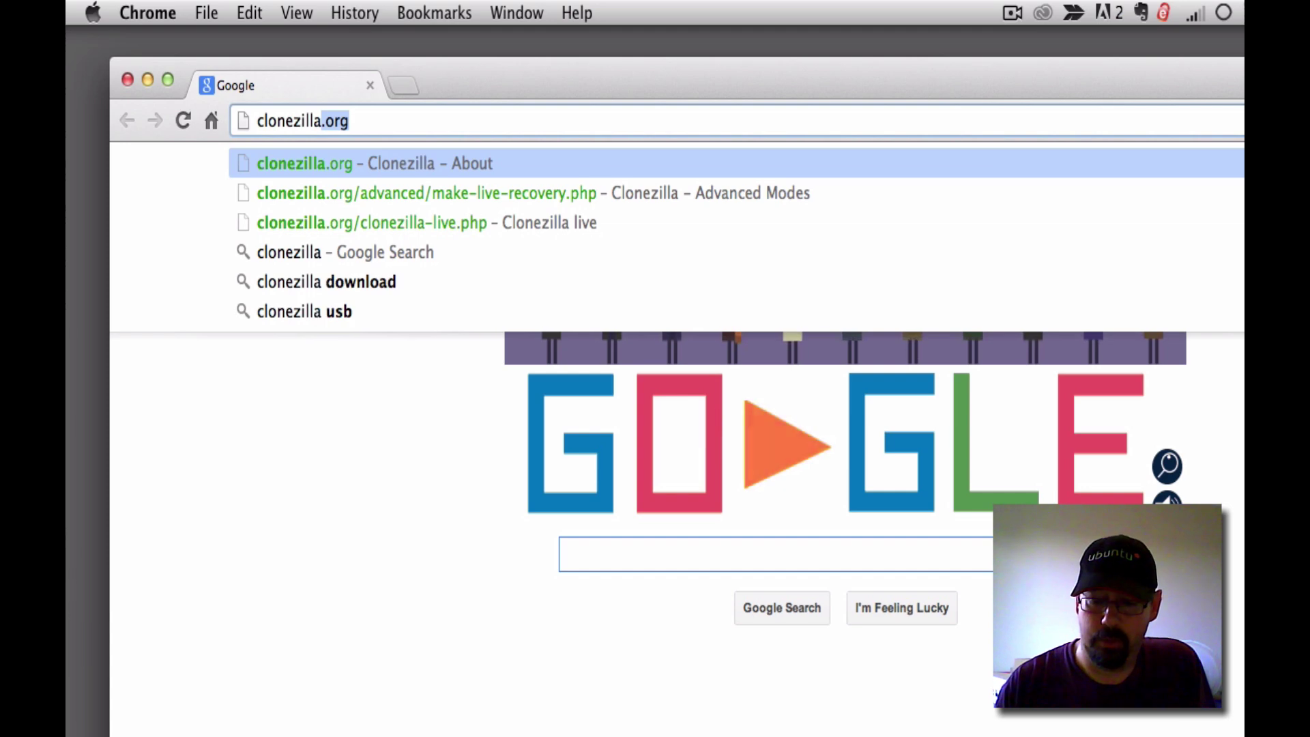
{"action": "key", "text": "Return"}
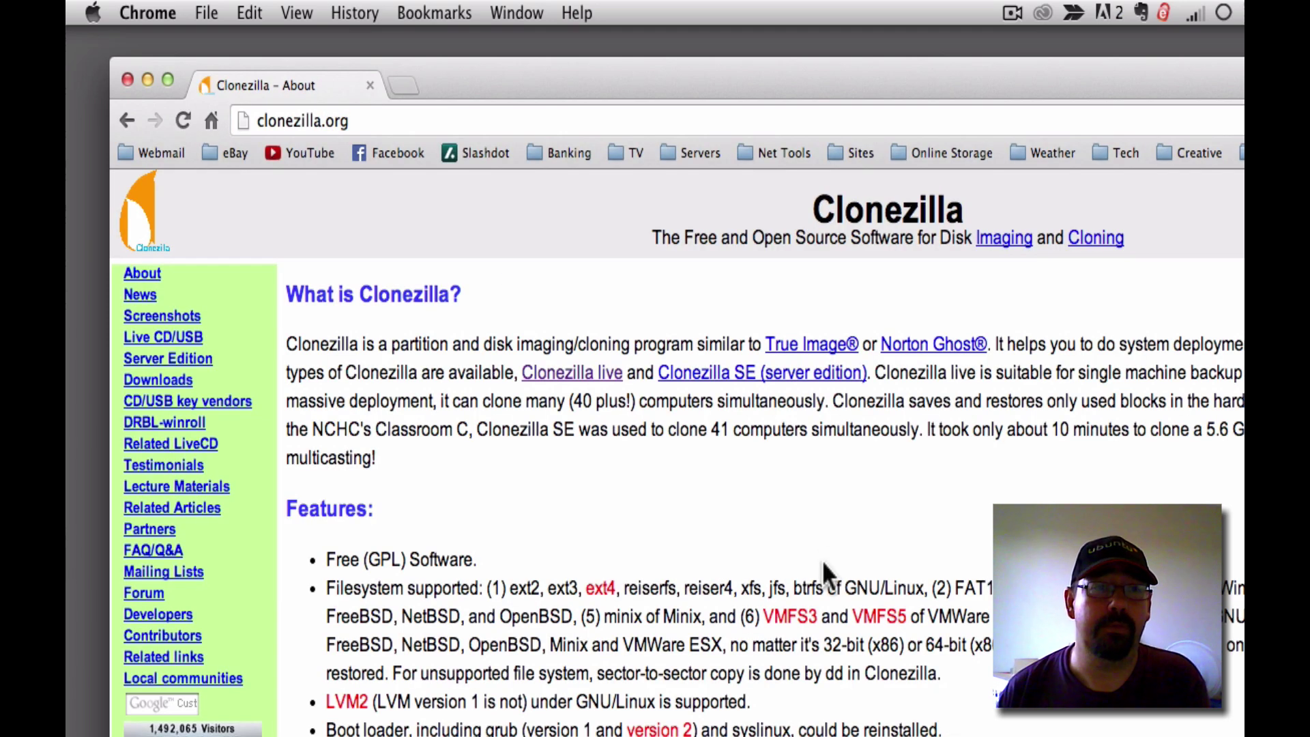
{"action": "left_click", "coordinate": [156, 381]}
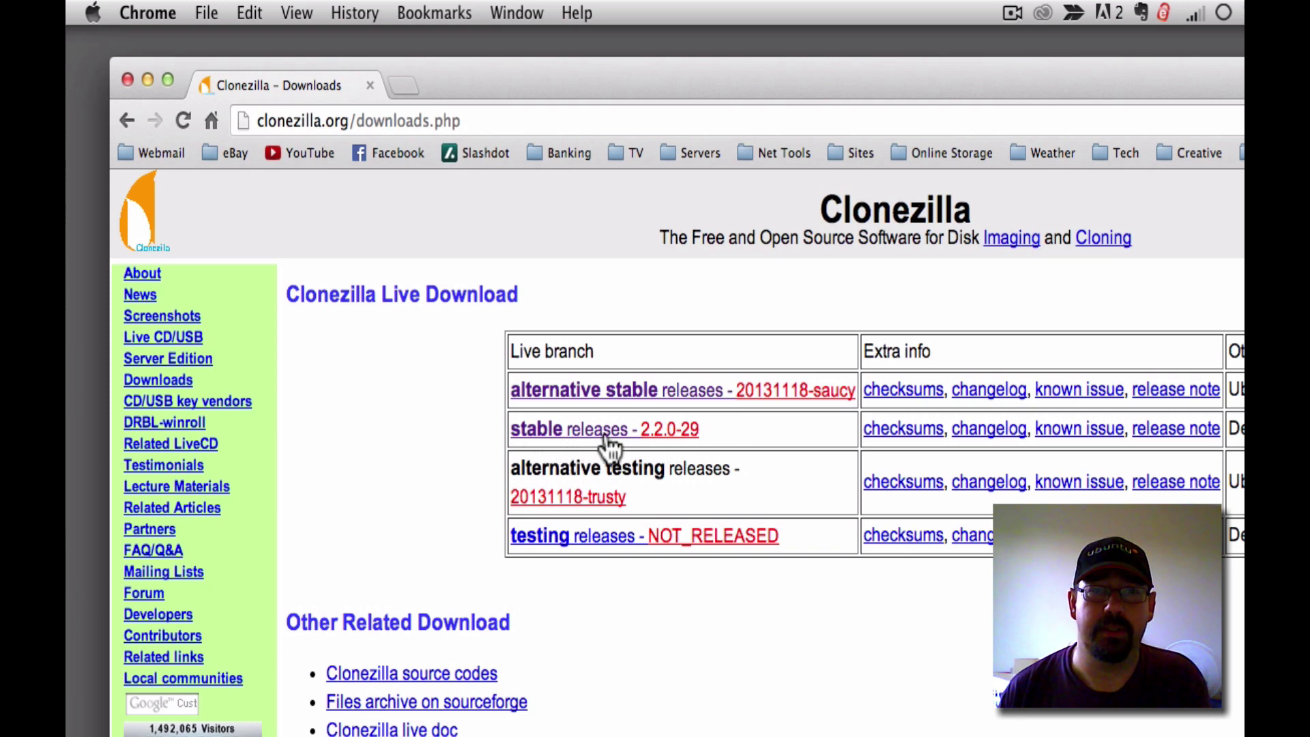
{"action": "left_click", "coordinate": [558, 440]}
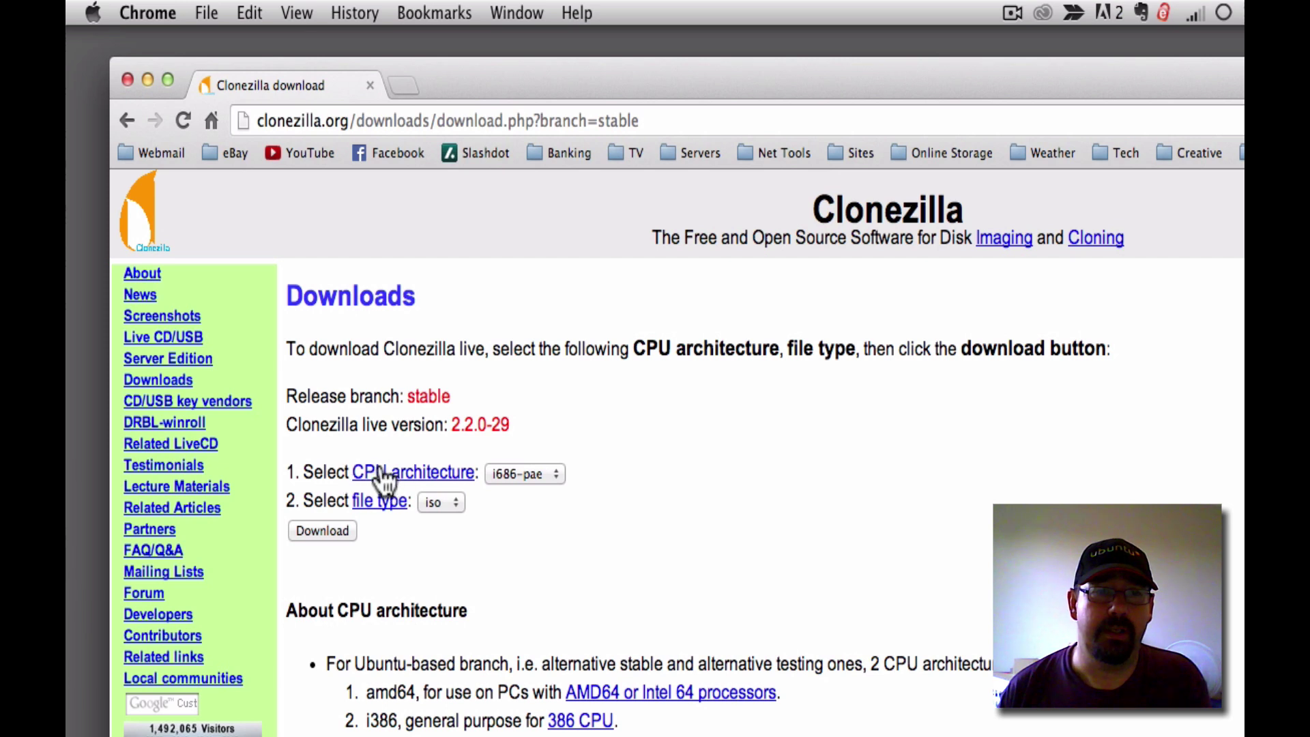
{"action": "left_click", "coordinate": [522, 478]}
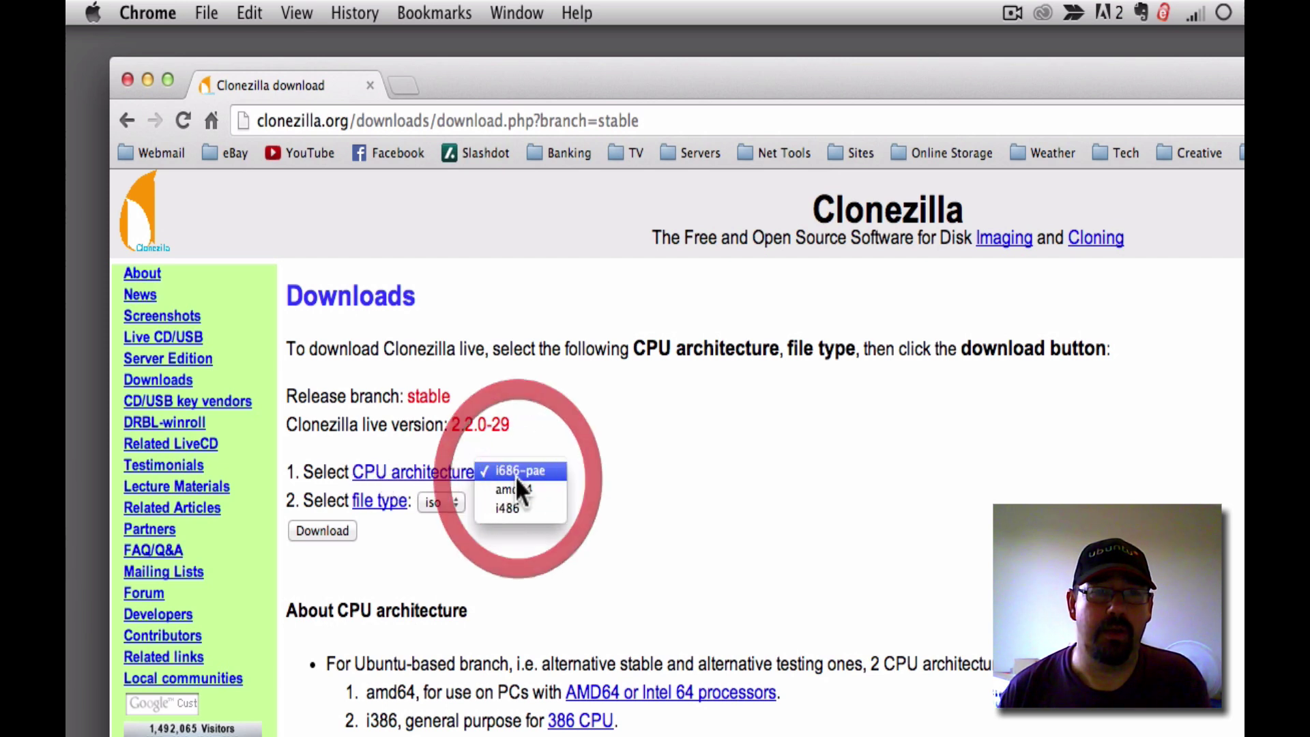
{"action": "left_click", "coordinate": [544, 508]}
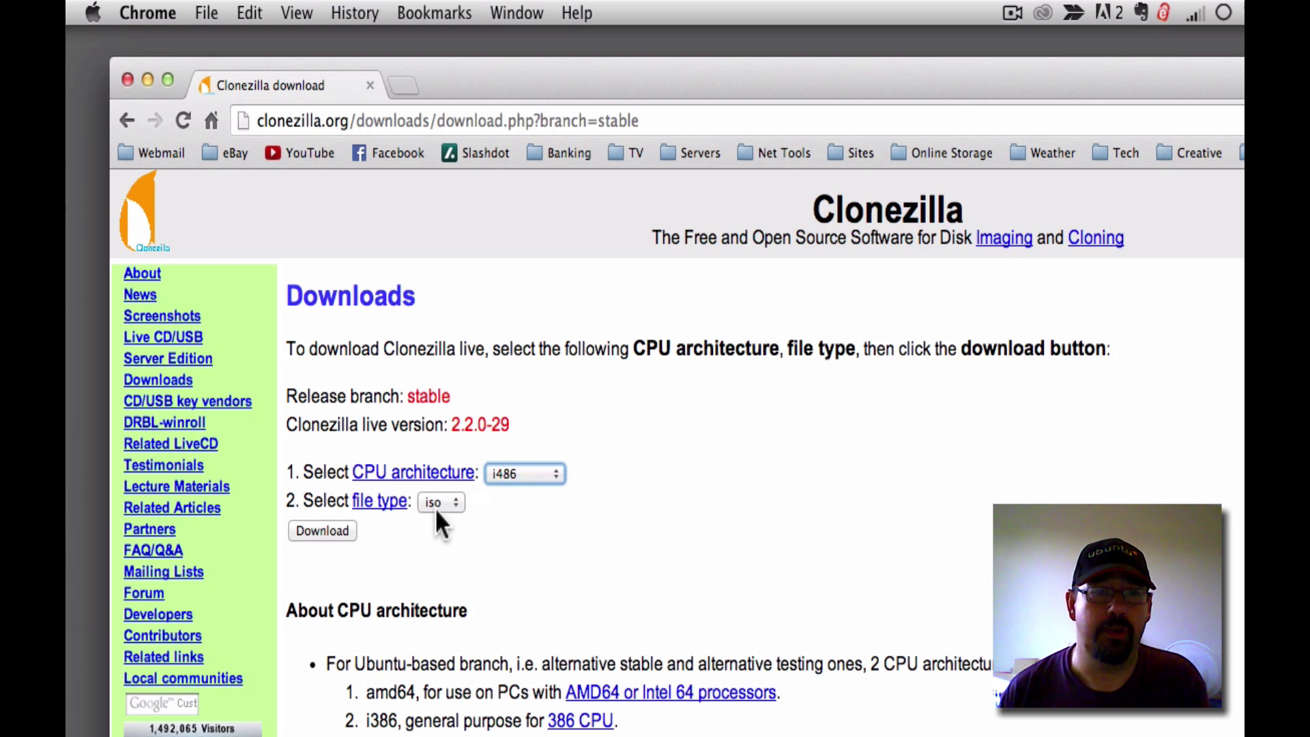
{"action": "left_click", "coordinate": [437, 504]}
{"action": "left_click", "coordinate": [510, 508]}
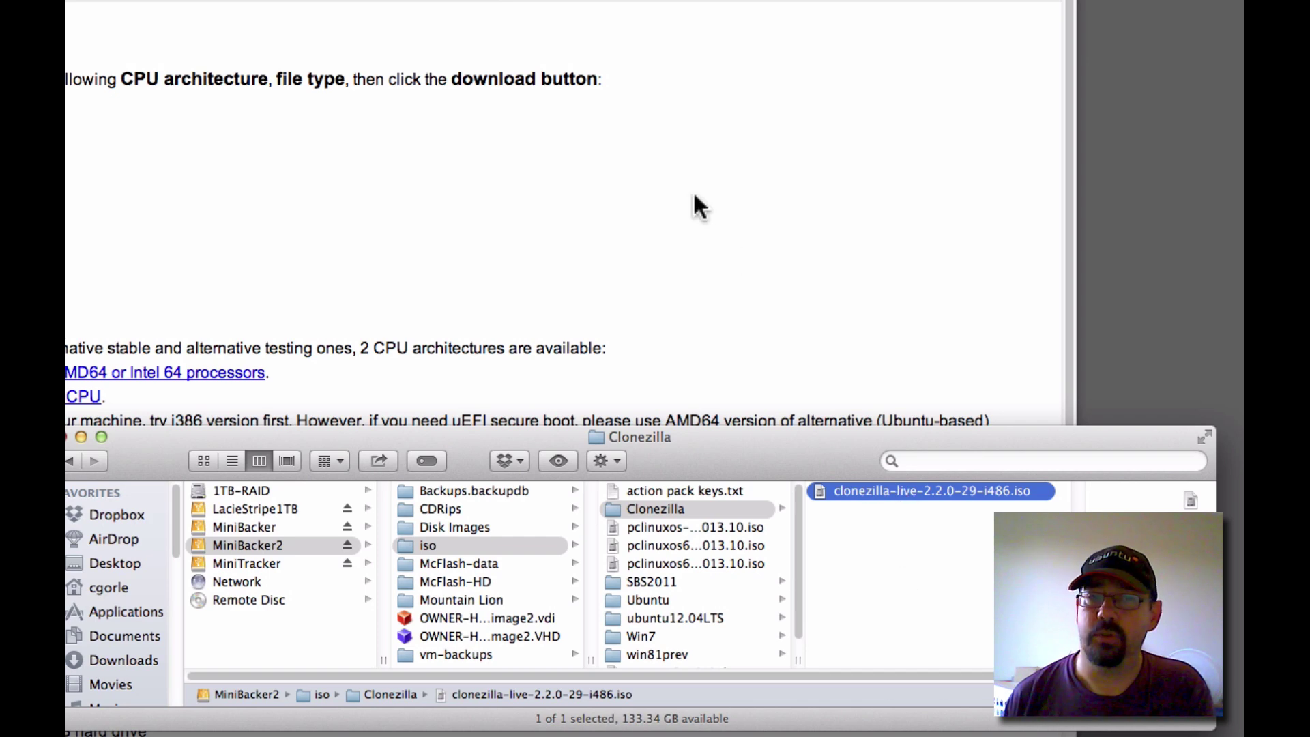
Rearrange the Chrome and Clonezilla folder windows, then minimize the Finder window to the Dock.
{"action": "left_click", "coordinate": [405, 193]}
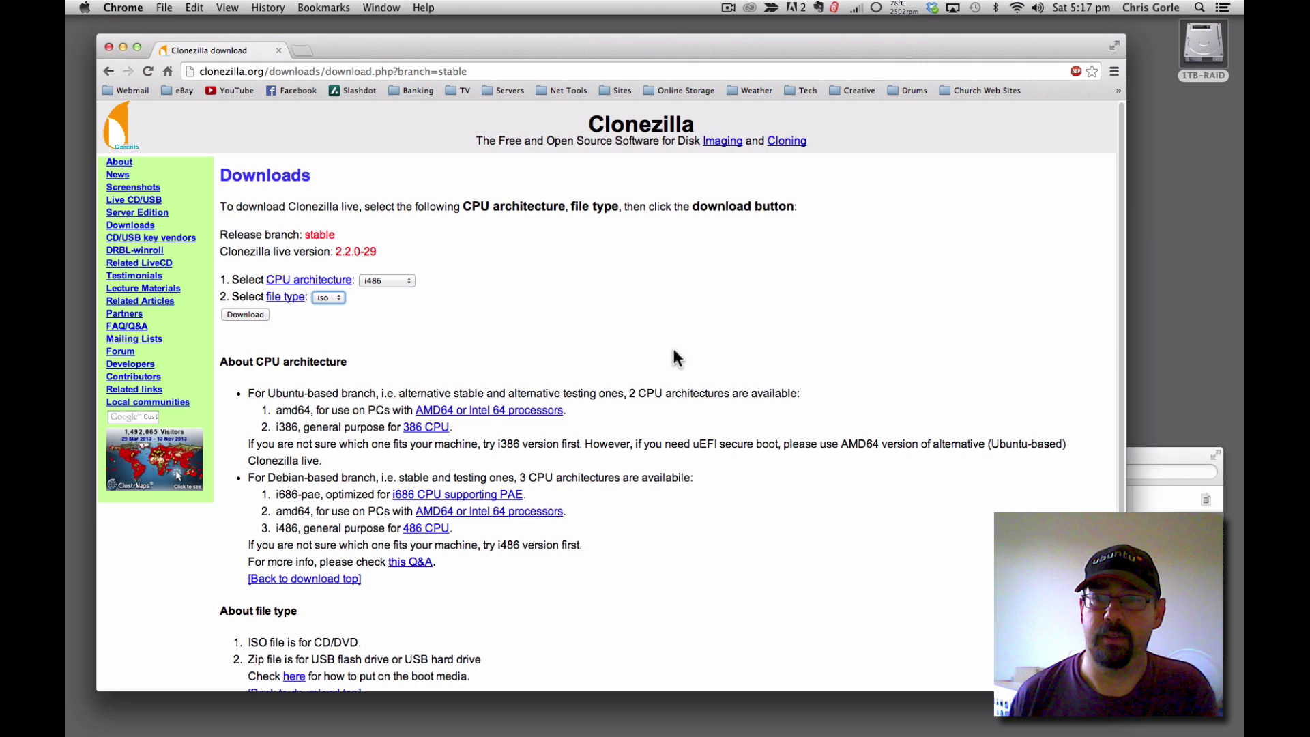
{"action": "left_click", "coordinate": [1137, 451]}
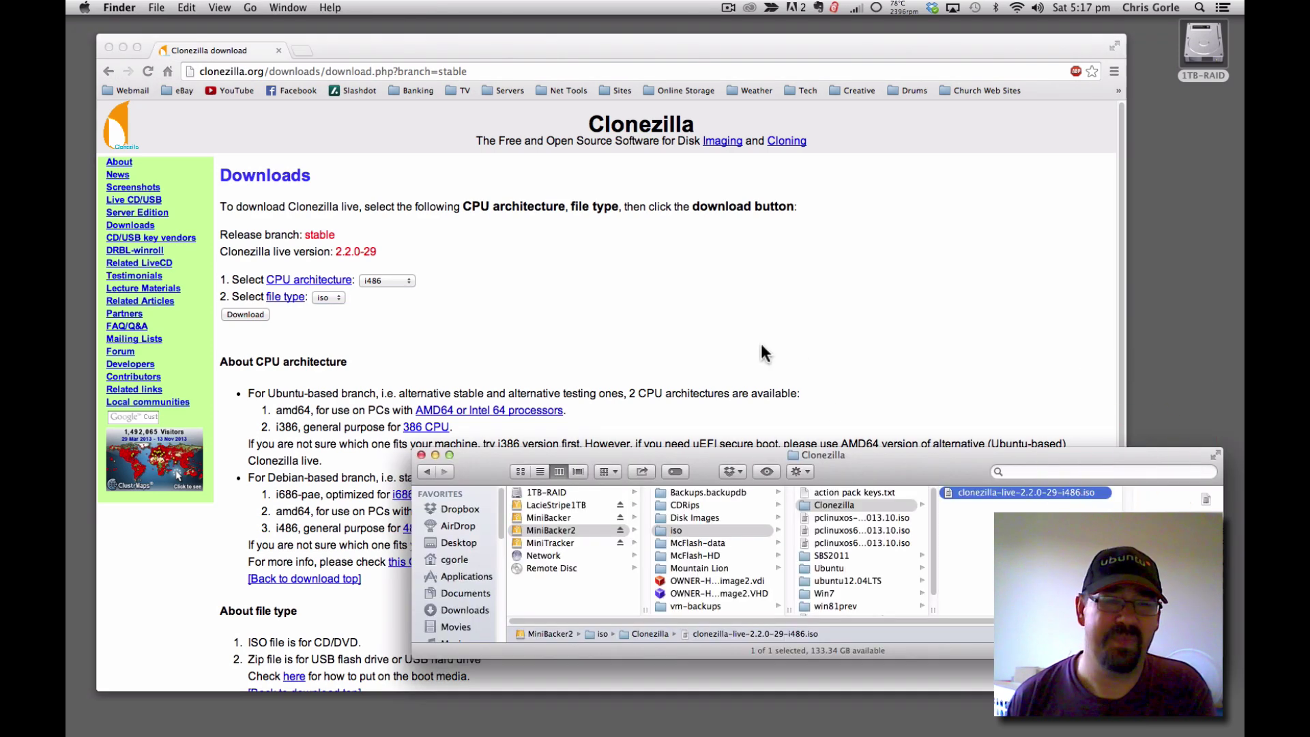
{"action": "scroll", "coordinate": [677, 312], "scroll_direction": "down", "scroll_amount": 3}
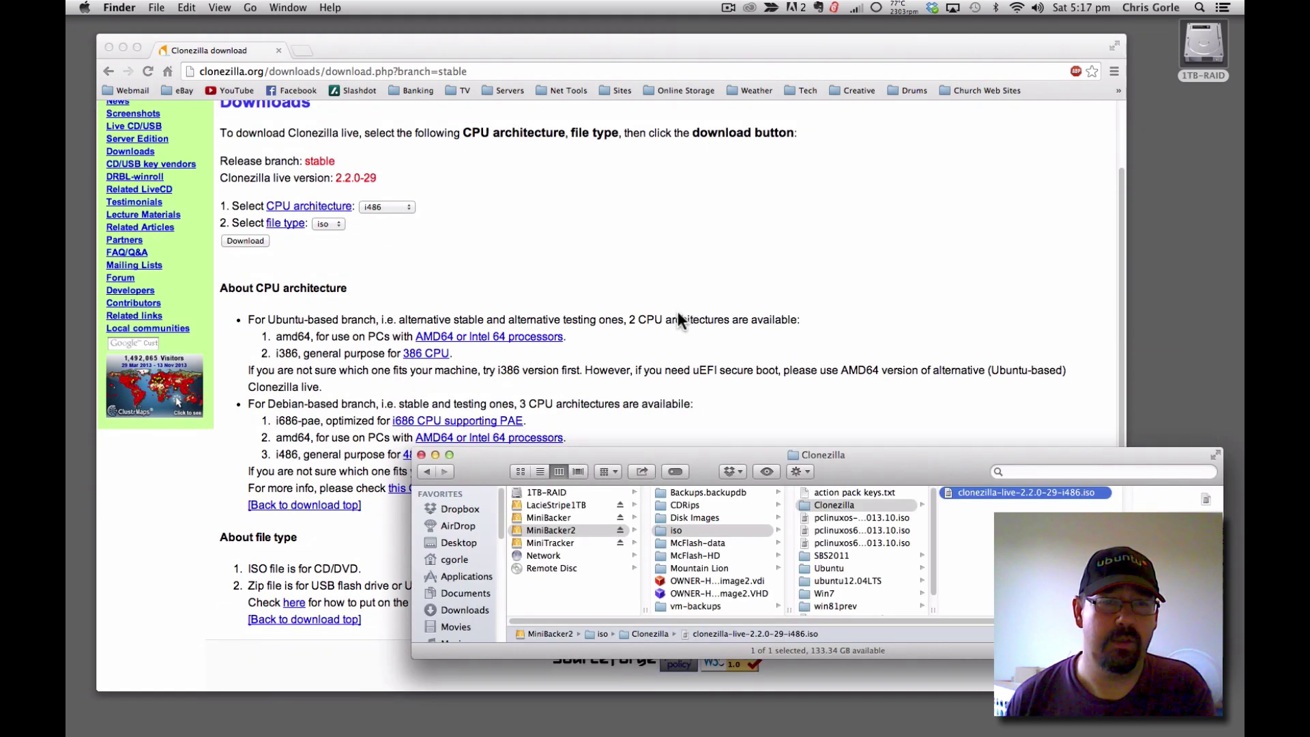
{"action": "left_click_drag", "start_coordinate": [706, 452], "coordinate": [707, 518]}
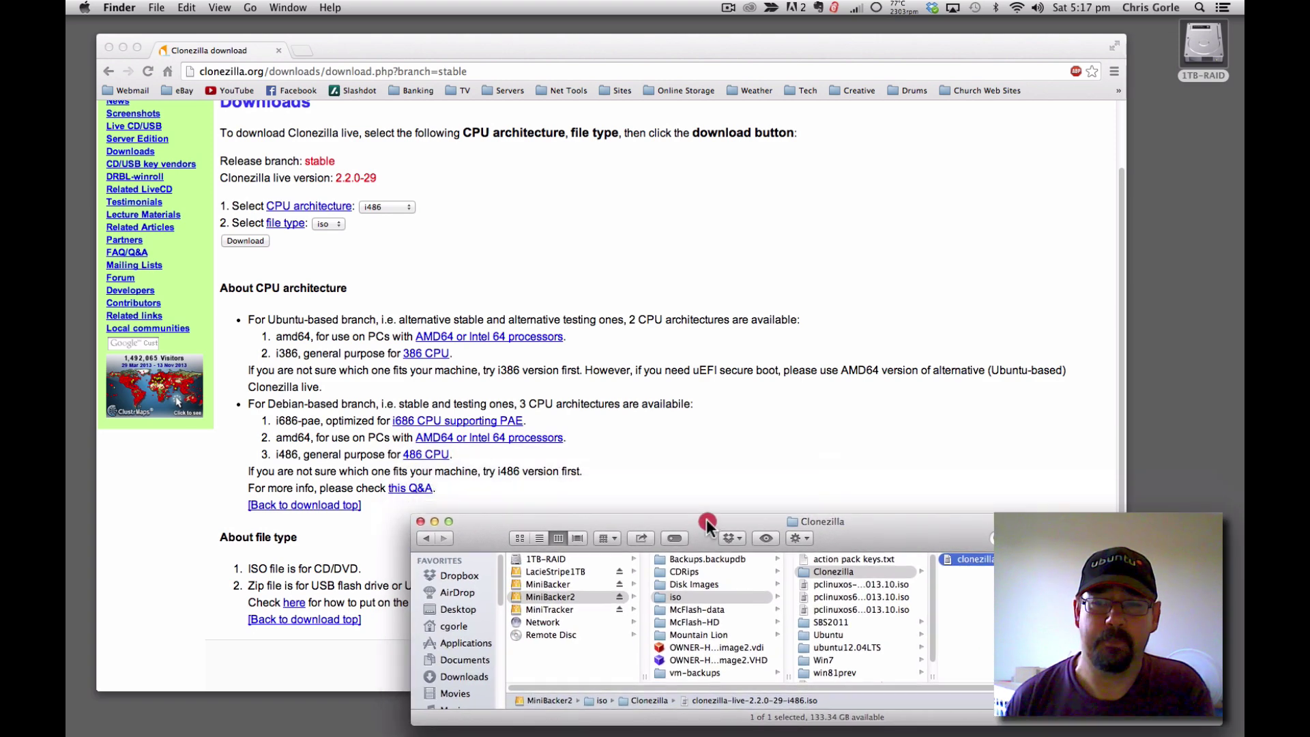
{"action": "left_click", "coordinate": [680, 451]}
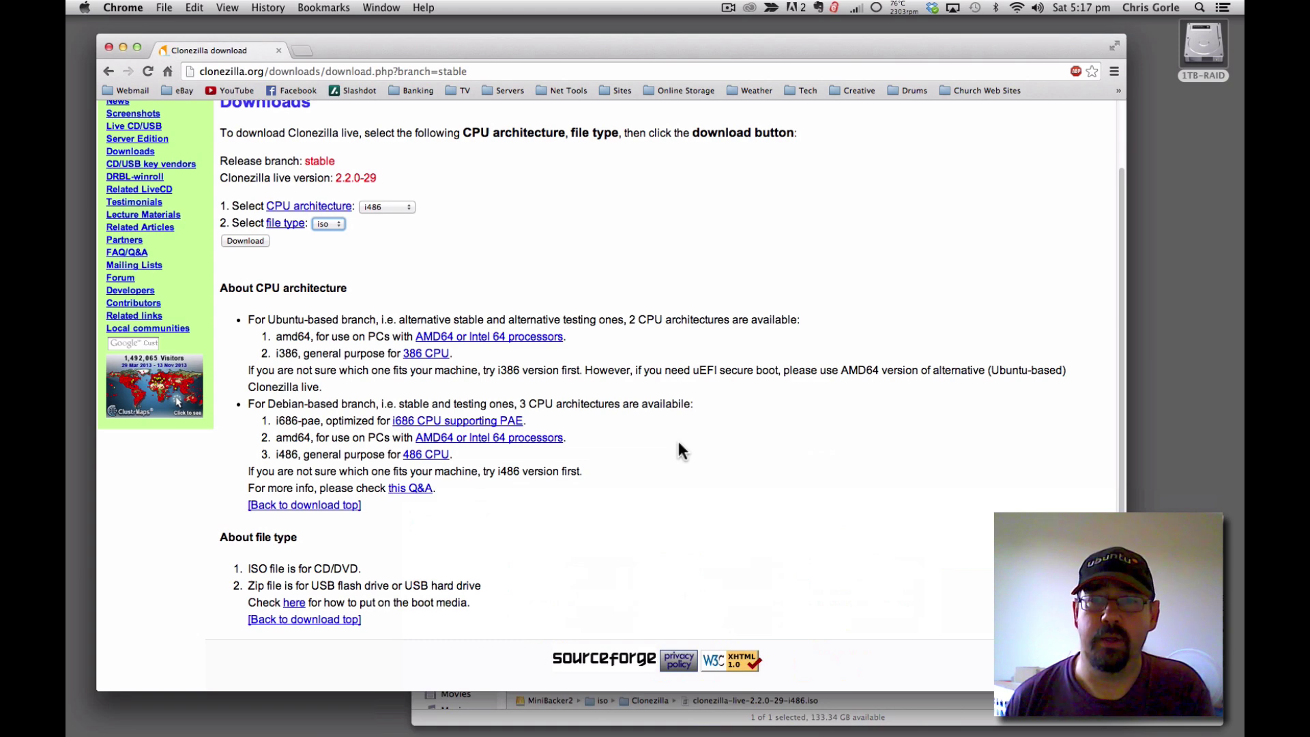
{"action": "scroll", "coordinate": [594, 321], "scroll_direction": "up", "scroll_amount": 3}
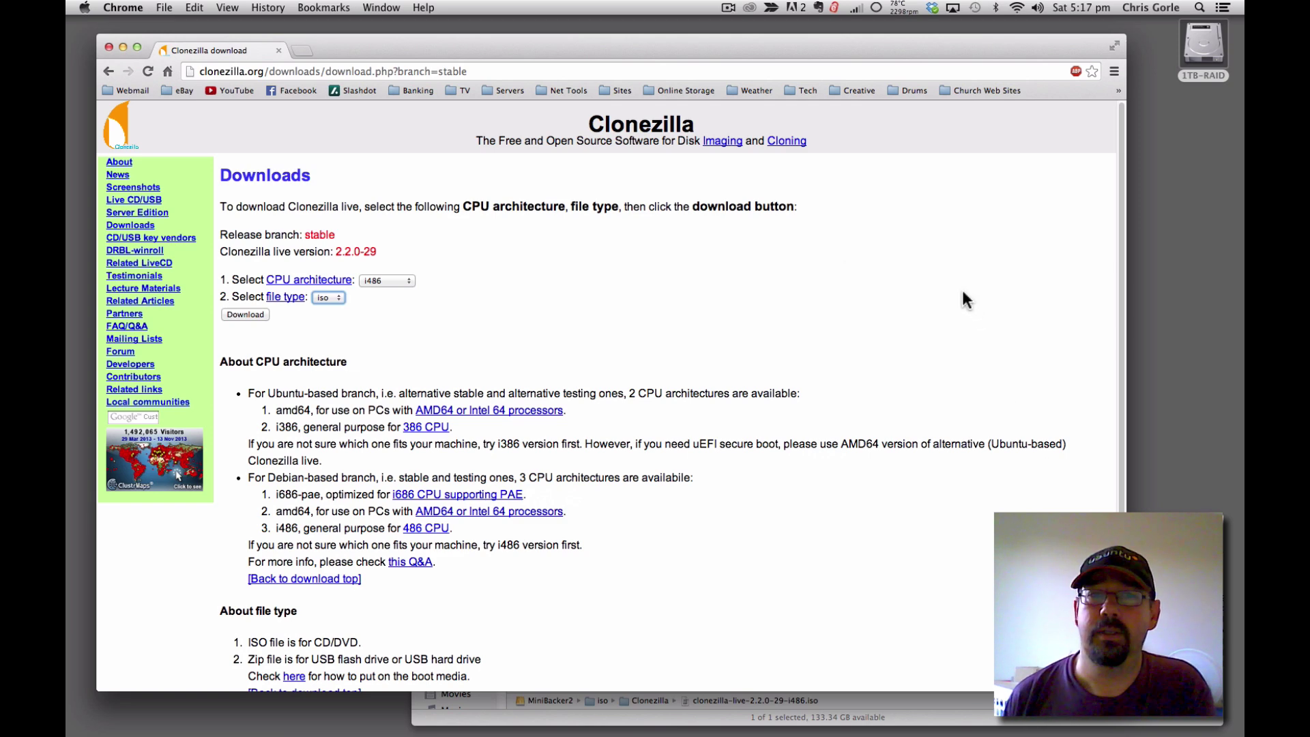
{"action": "key", "text": "super+Tab"}
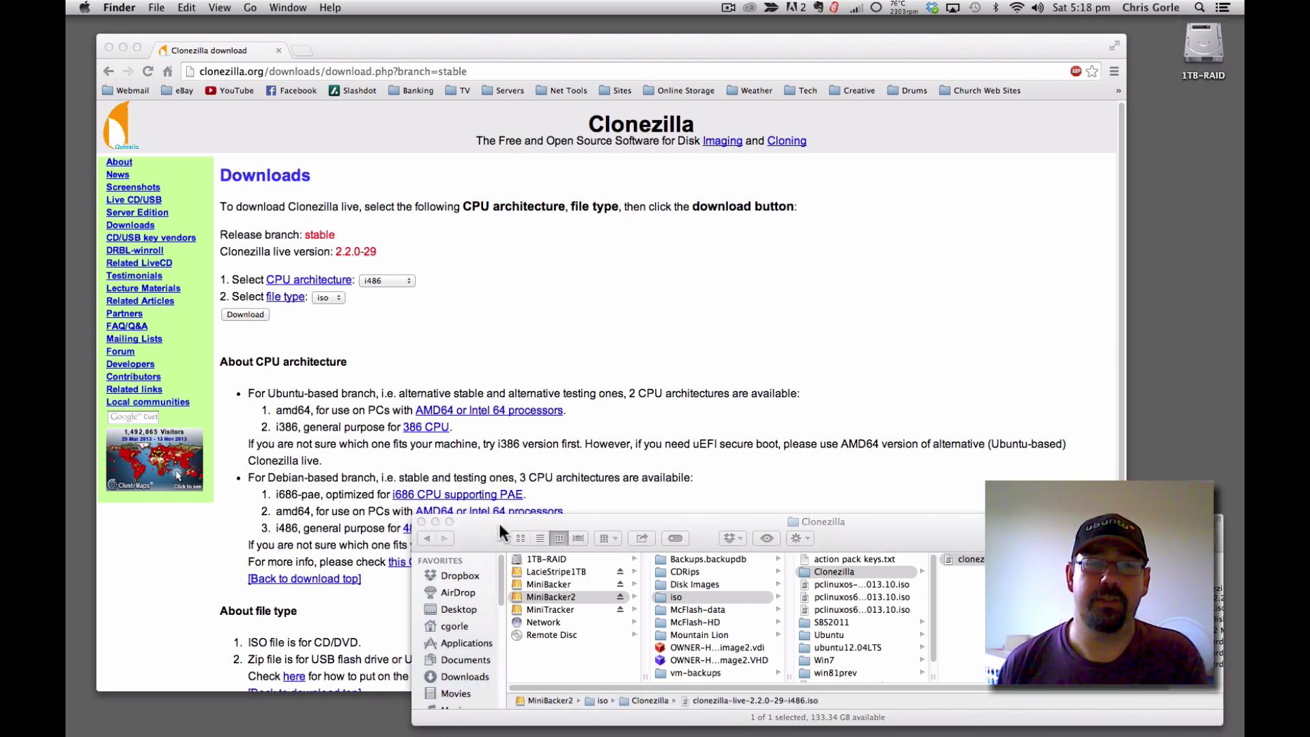
{"action": "left_click", "coordinate": [435, 521]}
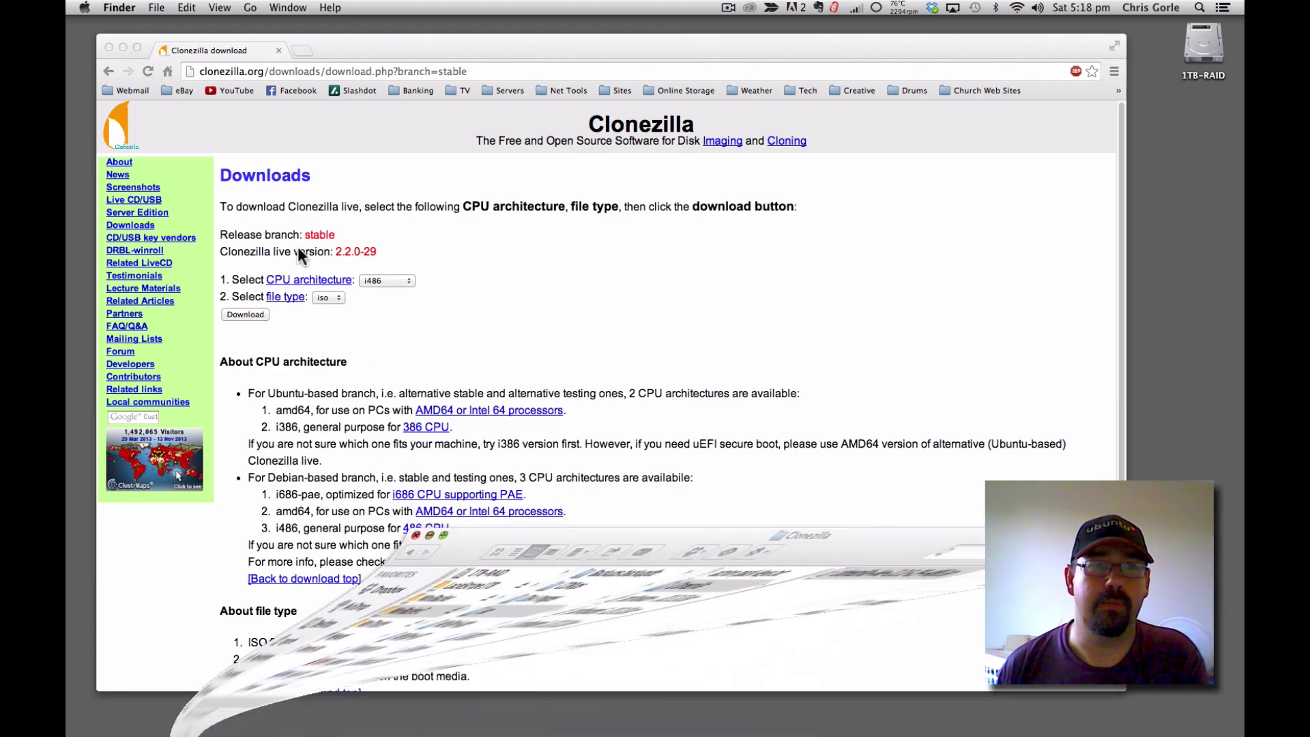
Minimize Chrome and review XP Broken's storage: XP Broken-disk.vdi and an empty CD/DVD drive.
{"action": "left_click", "coordinate": [123, 47]}
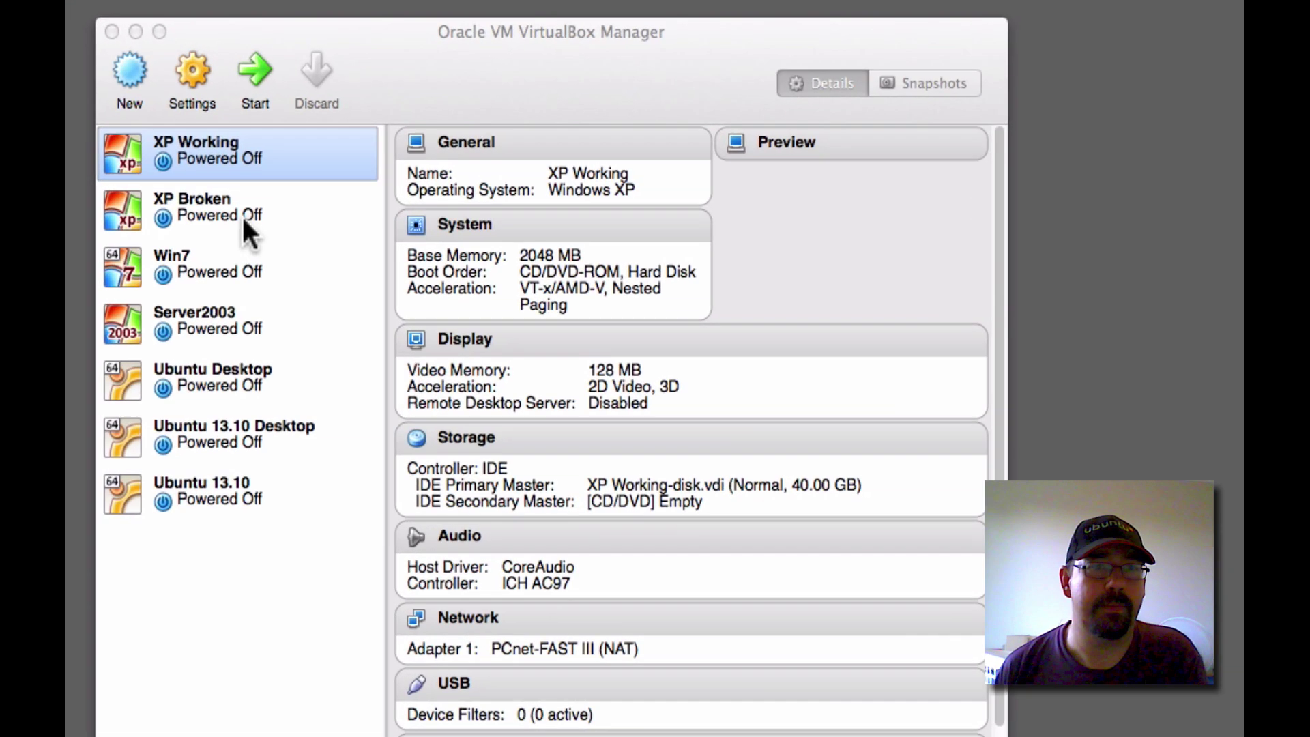
{"action": "left_click", "coordinate": [225, 209]}
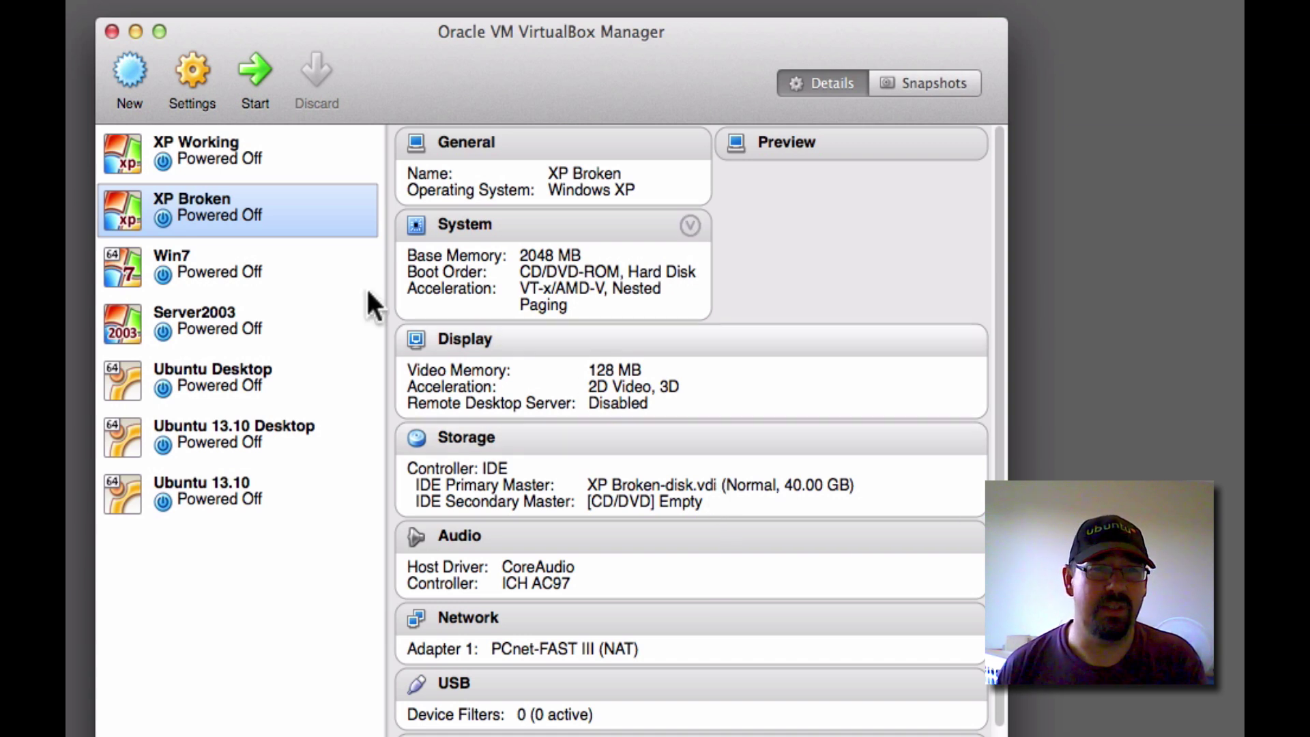
{"action": "right_click", "coordinate": [297, 212]}
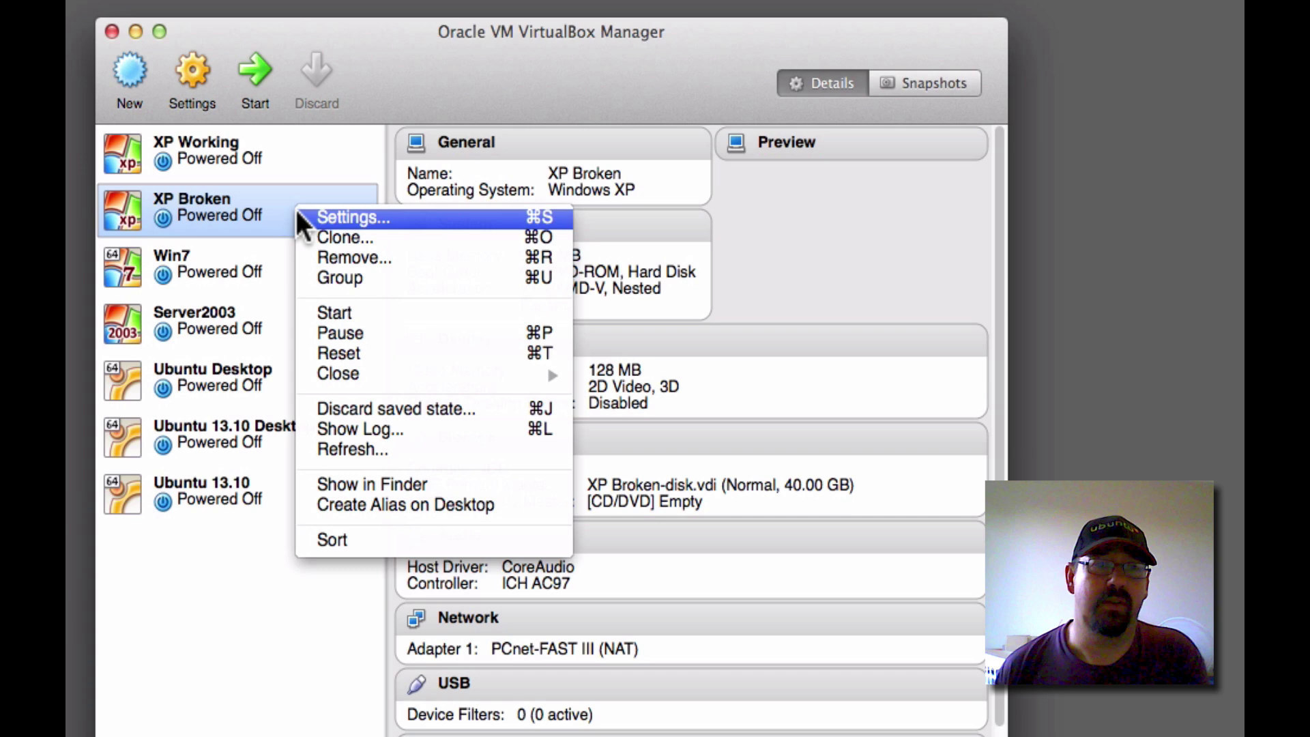
{"action": "left_click", "coordinate": [302, 214]}
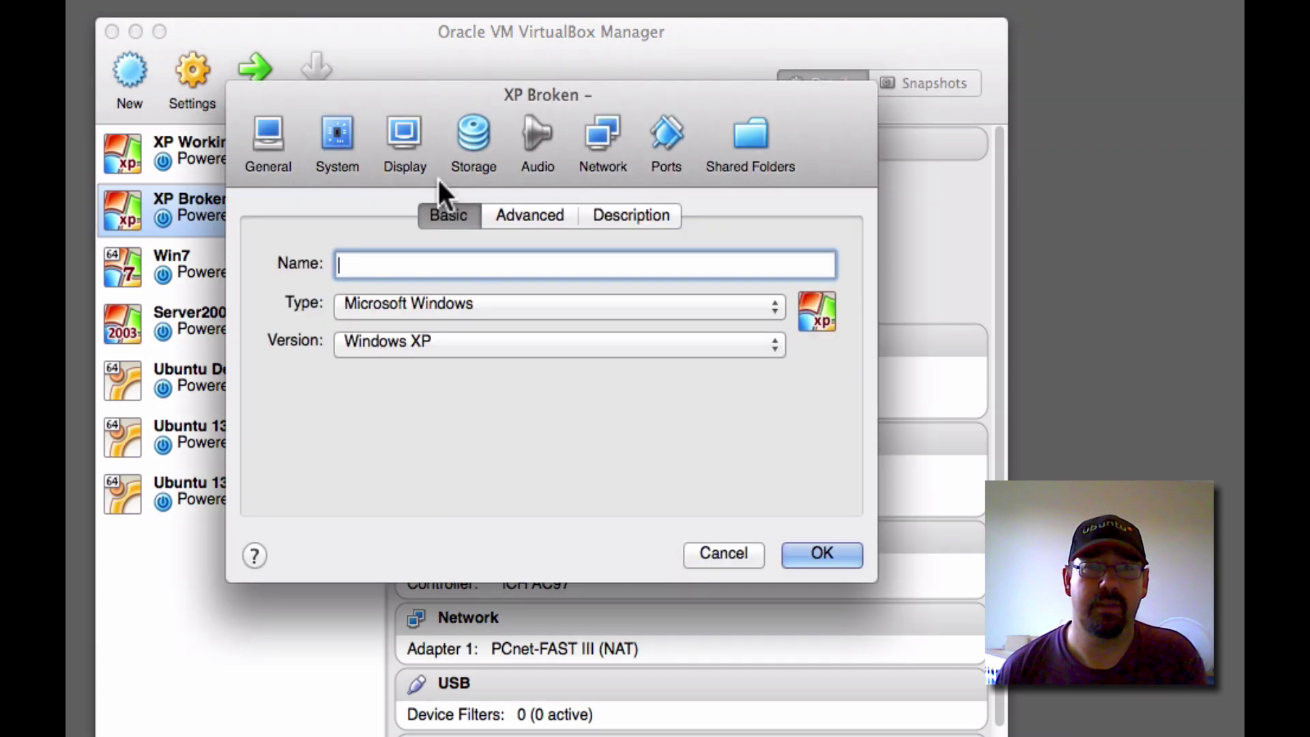
{"action": "left_click", "coordinate": [471, 140]}
{"action": "left_click", "coordinate": [407, 281]}
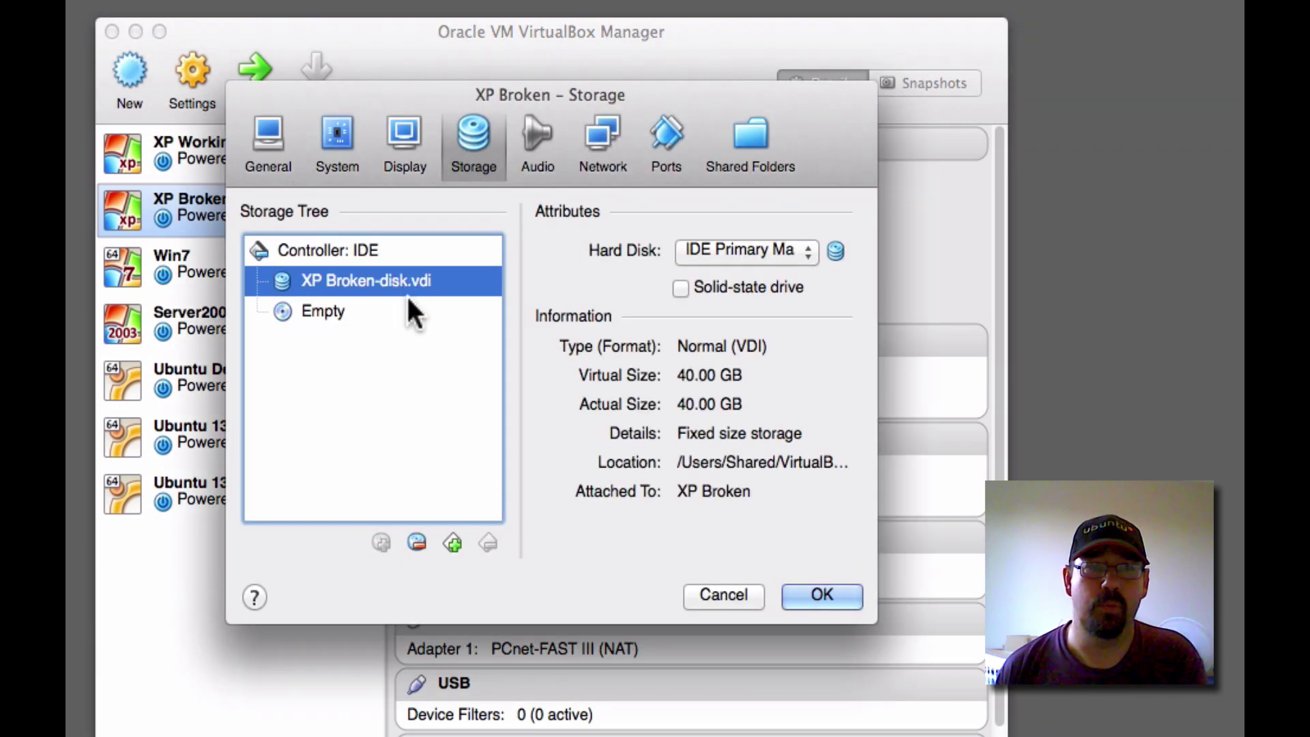
{"action": "left_click", "coordinate": [416, 543]}
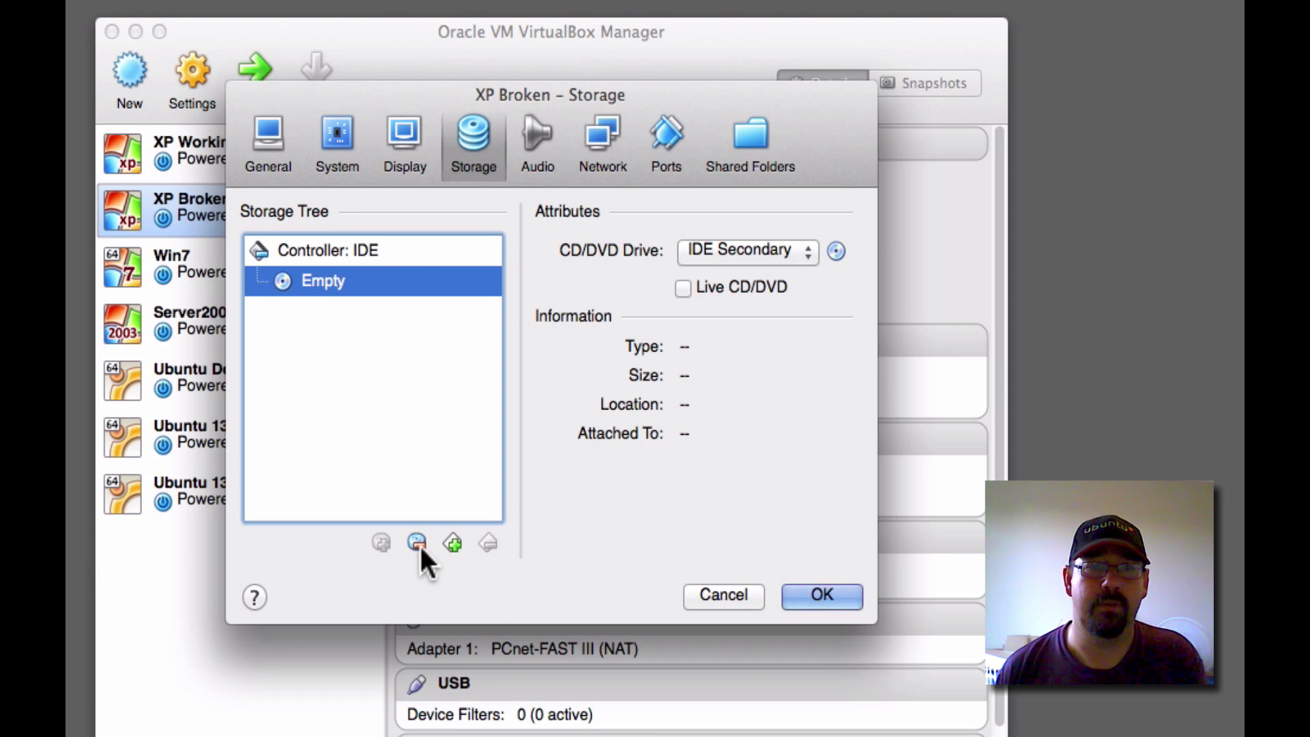
{"action": "left_click", "coordinate": [804, 596]}
Open XP Working's Storage settings and inspect its XP Working-disk.vdi attachment.
{"action": "left_click", "coordinate": [227, 146]}
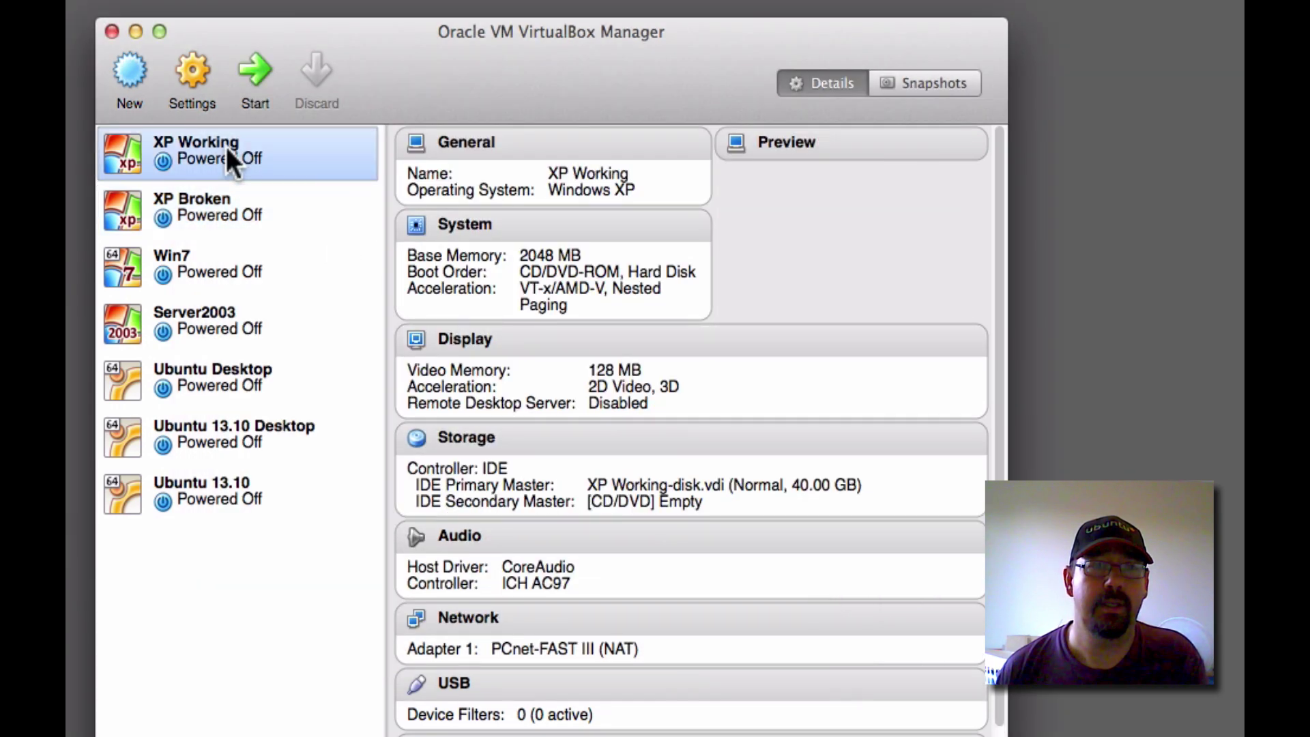
{"action": "right_click", "coordinate": [227, 146]}
{"action": "left_click", "coordinate": [240, 155]}
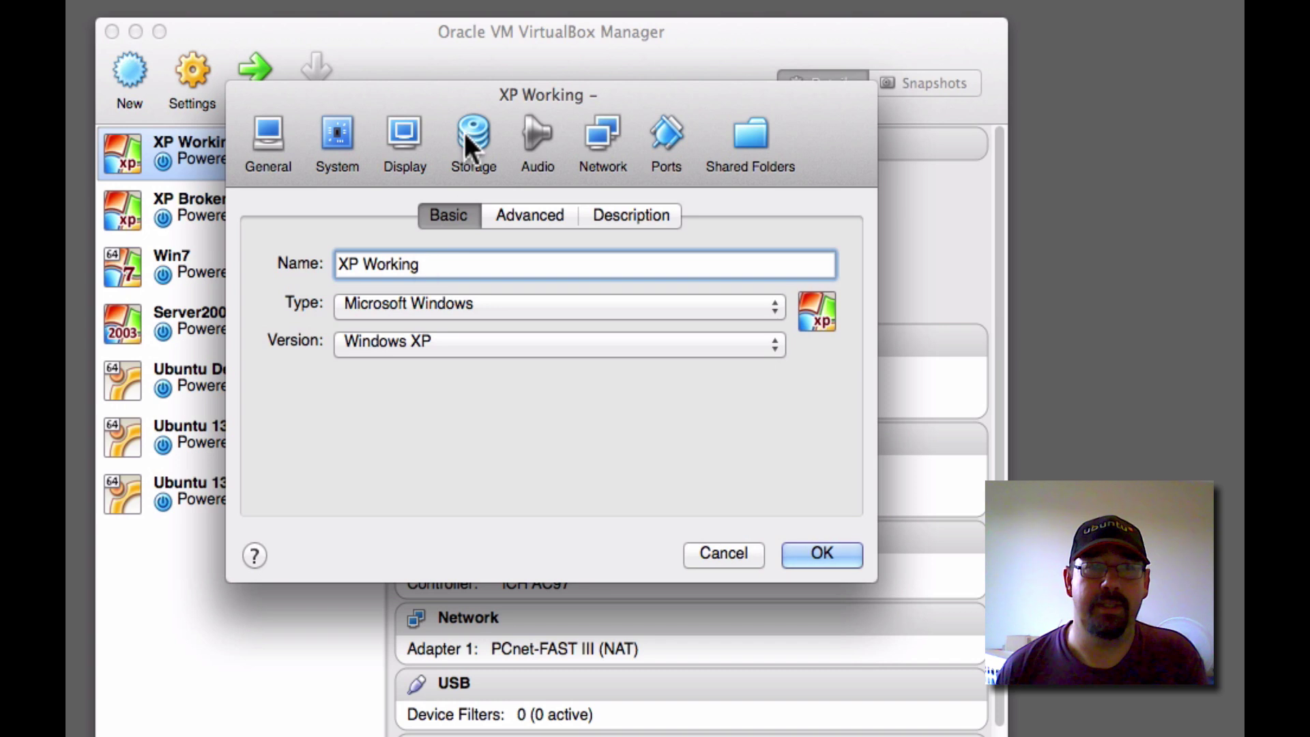
{"action": "left_click", "coordinate": [471, 140]}
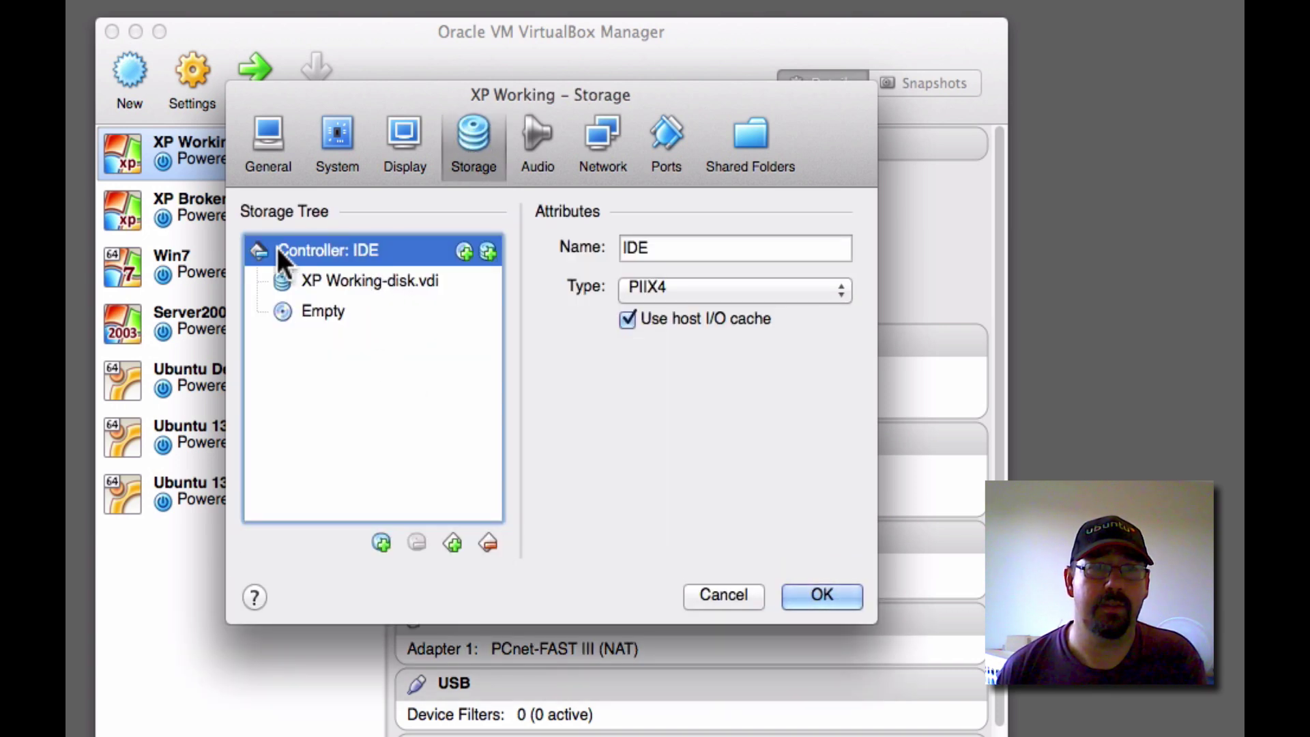
{"action": "left_click", "coordinate": [355, 280]}
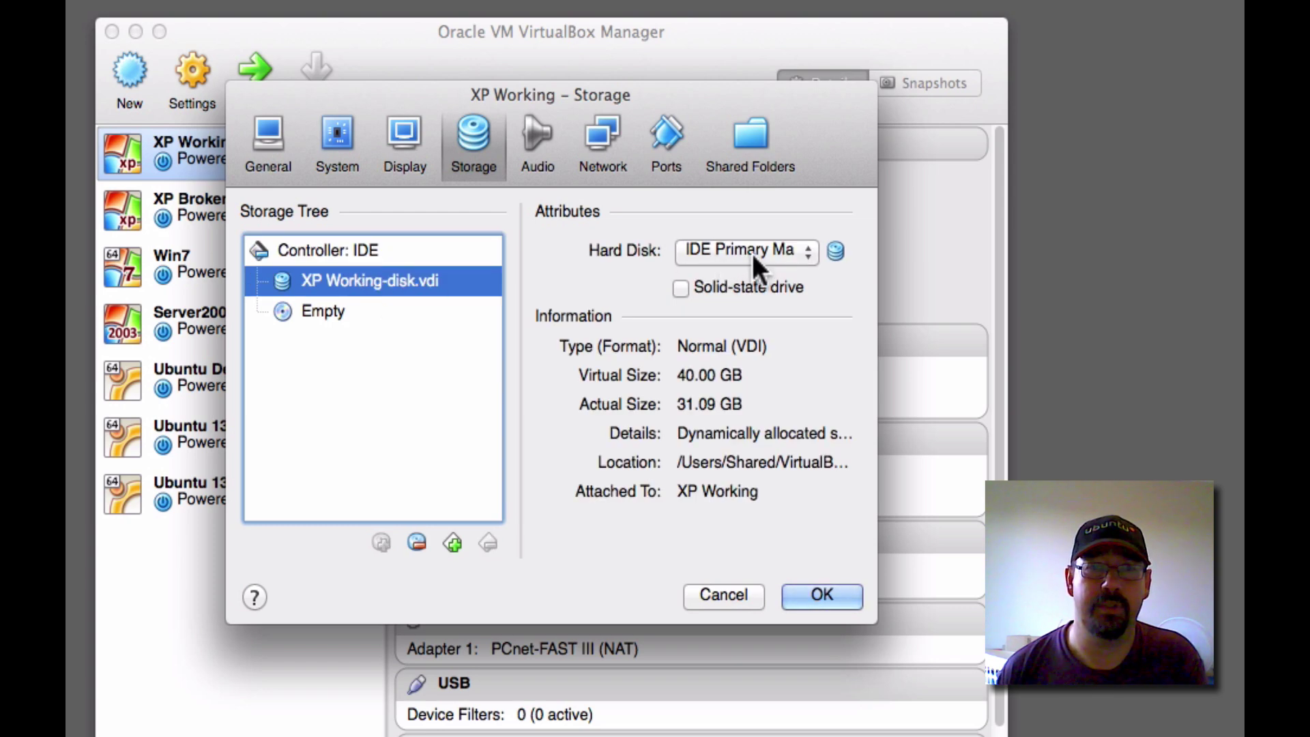
Add the existing VirtualBox VMs/XP Broken/XP Broken-disk.vdi to XP Working's IDE controller.
{"action": "left_click", "coordinate": [327, 247]}
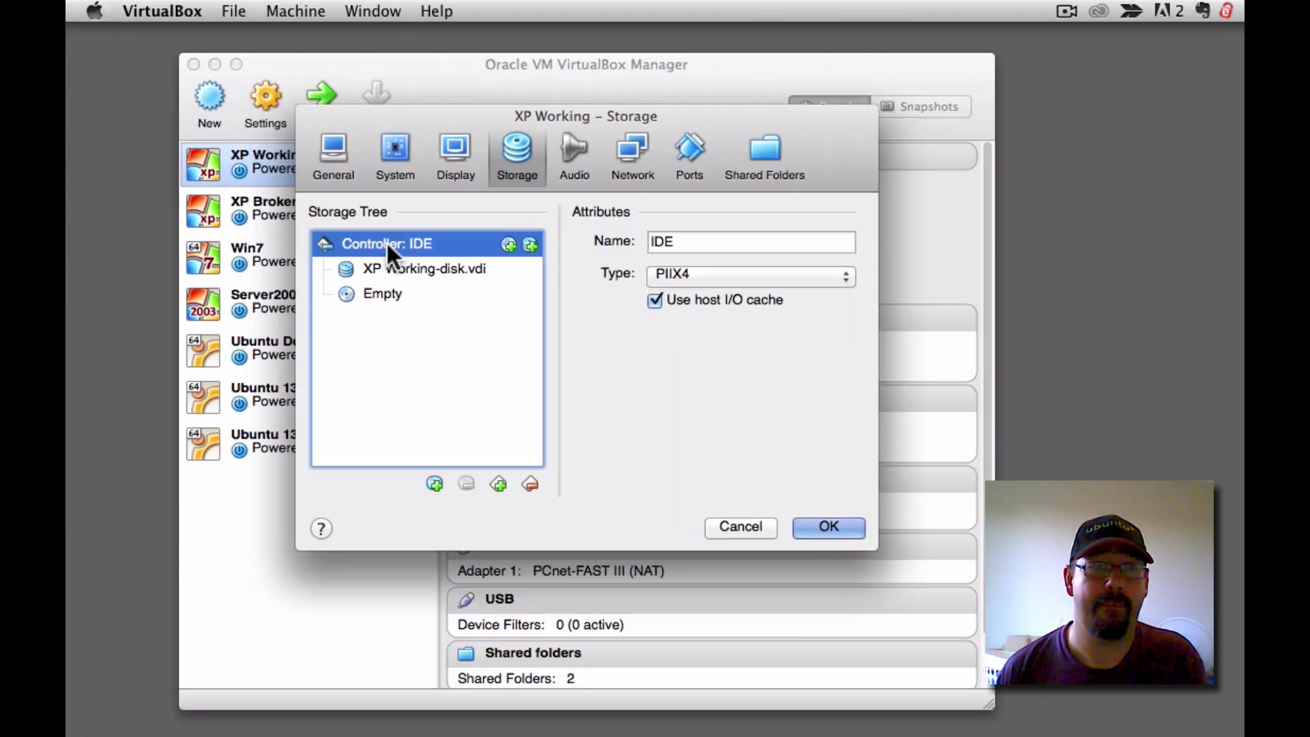
{"action": "left_click", "coordinate": [489, 250]}
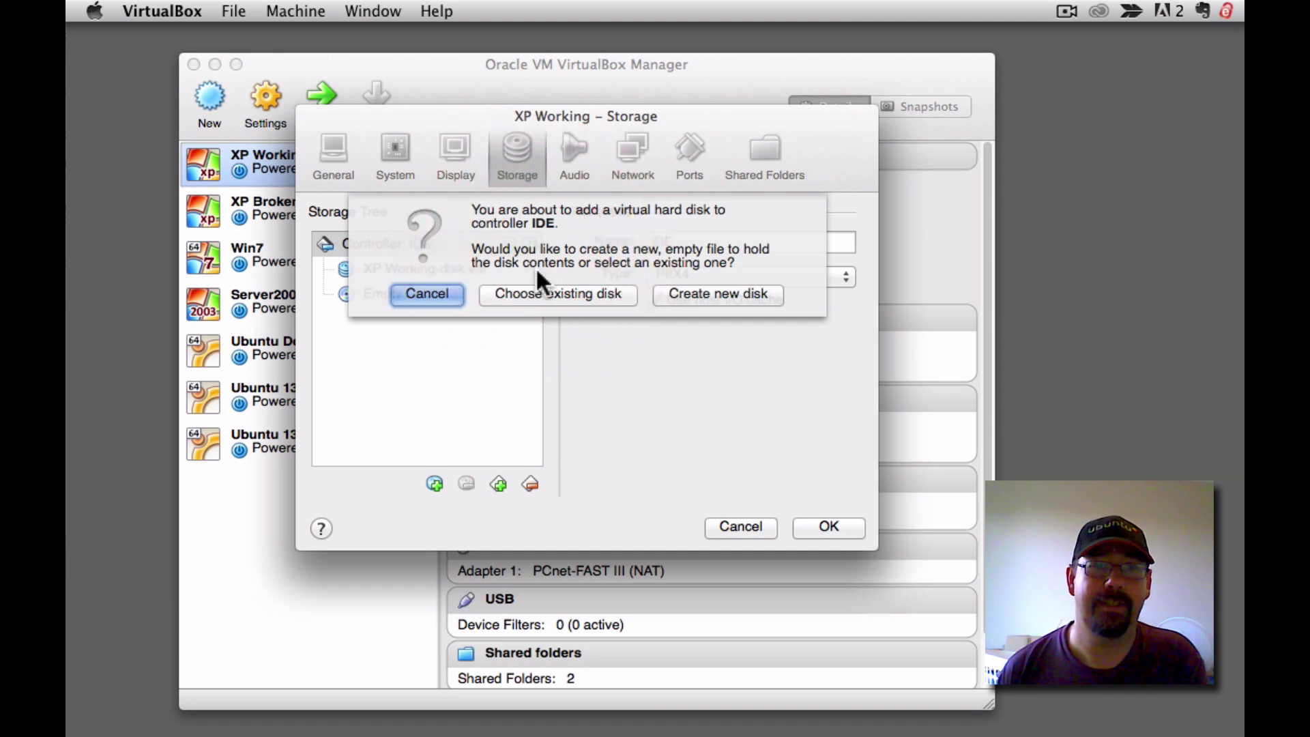
{"action": "left_click", "coordinate": [556, 293]}
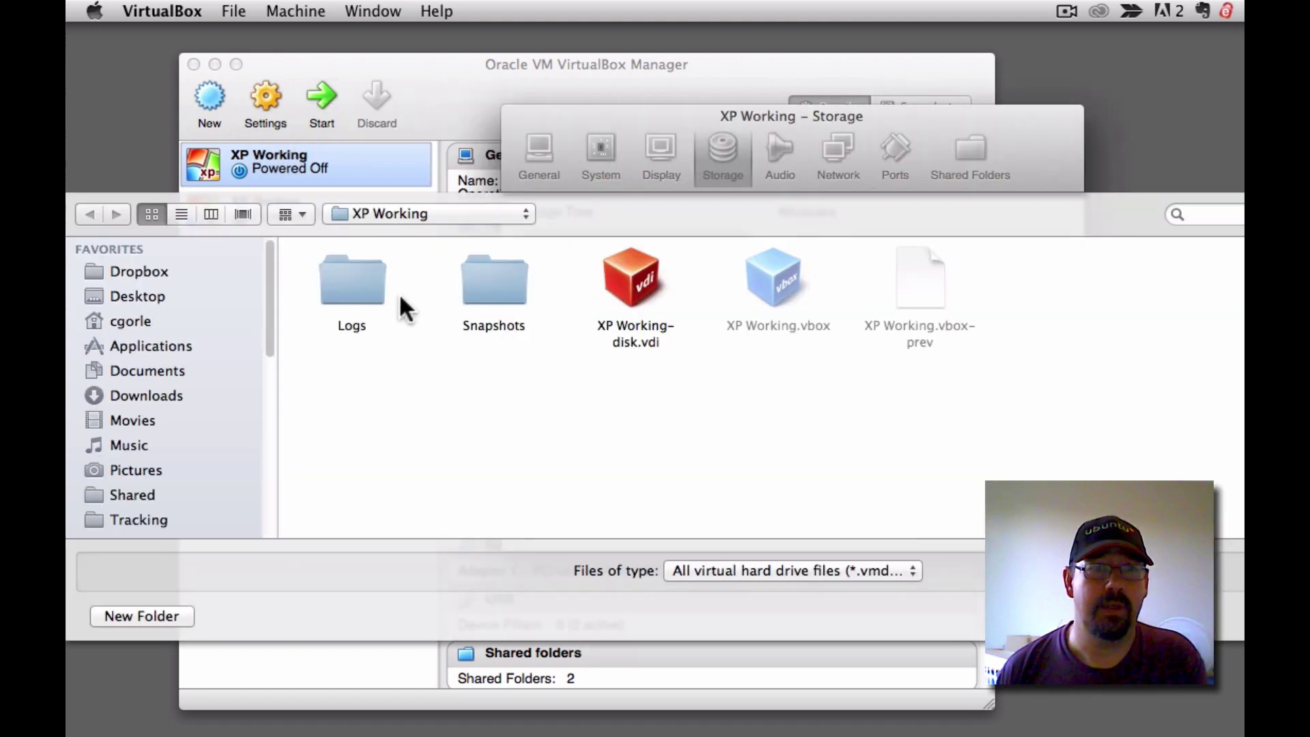
{"action": "left_click", "coordinate": [415, 214]}
{"action": "left_click", "coordinate": [418, 229]}
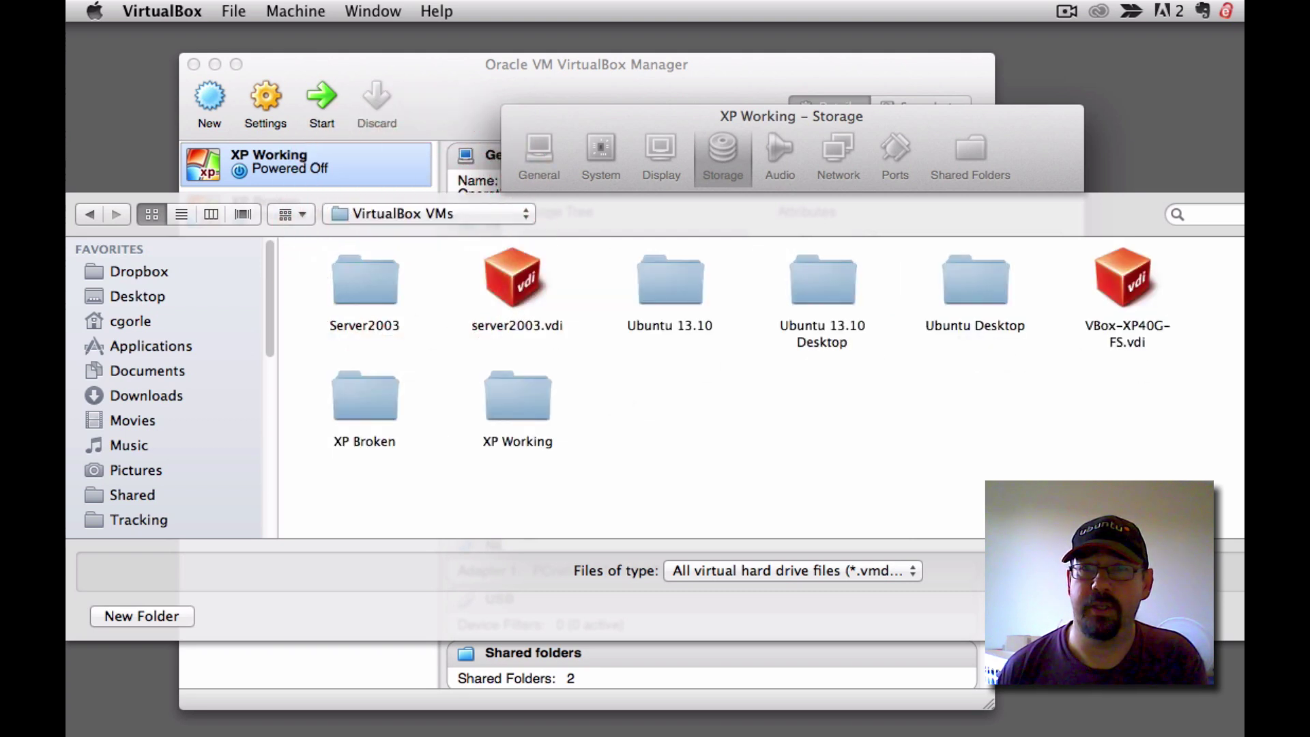
{"action": "double_click", "coordinate": [371, 409]}
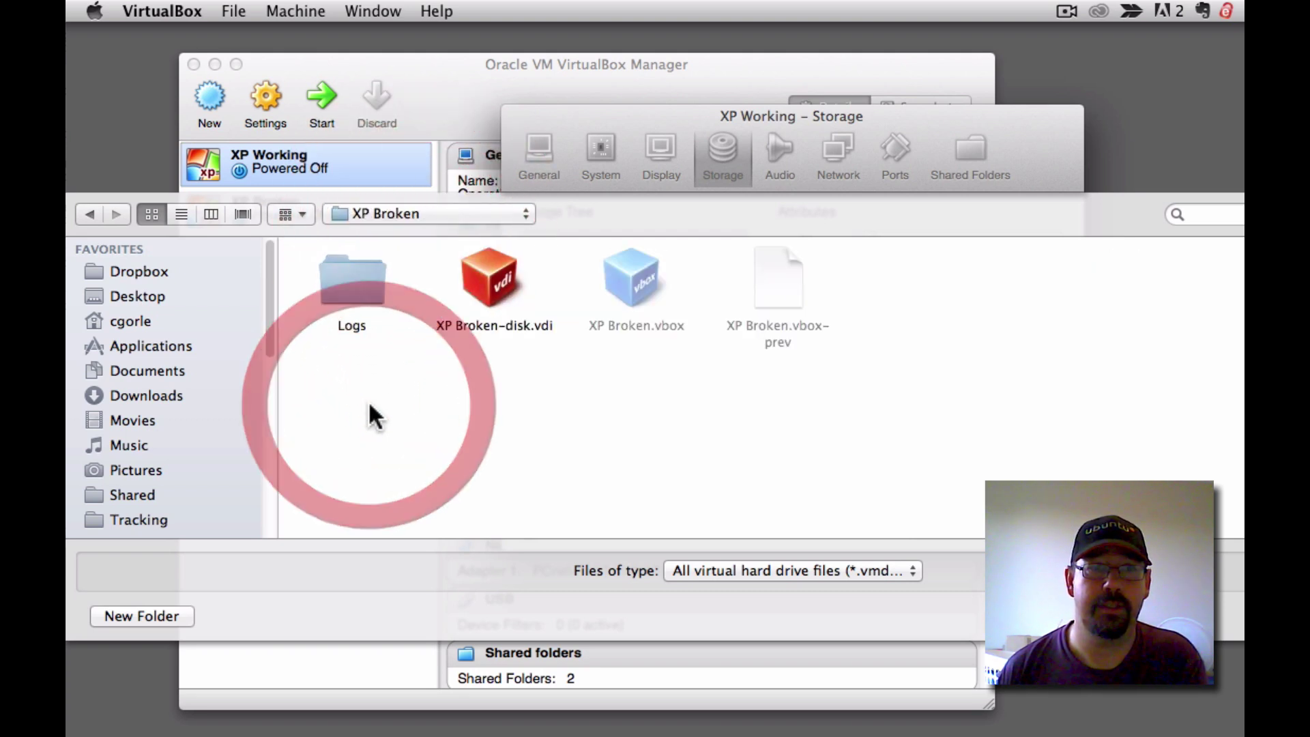
{"action": "double_click", "coordinate": [492, 301]}
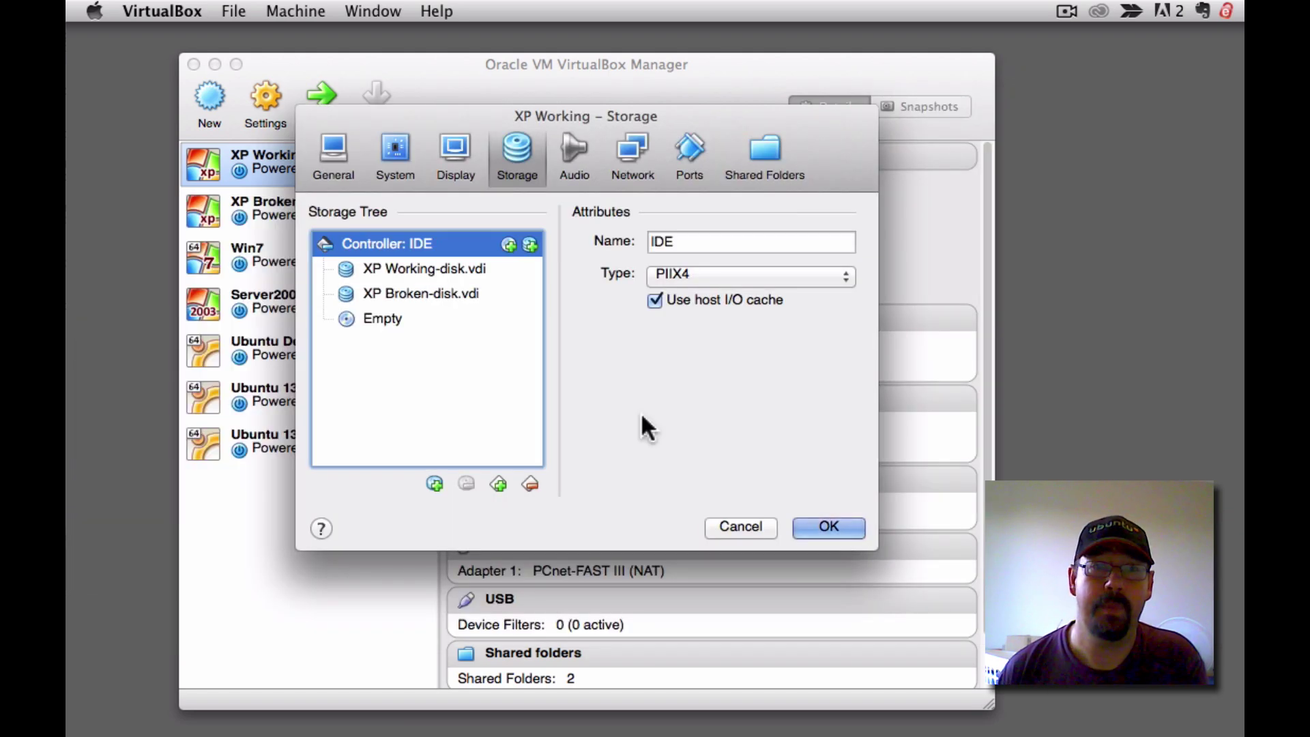
{"action": "left_click", "coordinate": [409, 268]}
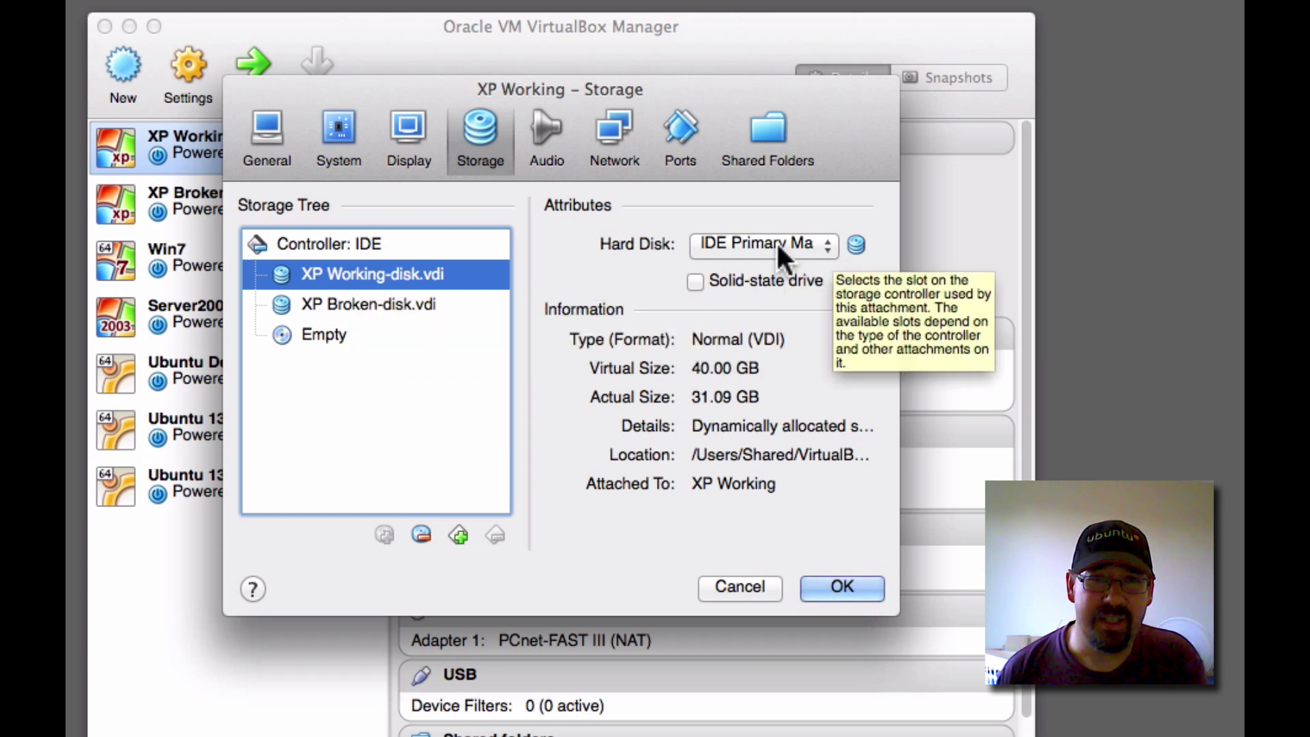
Confirm XP Working-disk.vdi as IDE Primary Master and XP Broken-disk.vdi as Primary Slave, then save.
{"action": "left_click", "coordinate": [378, 318]}
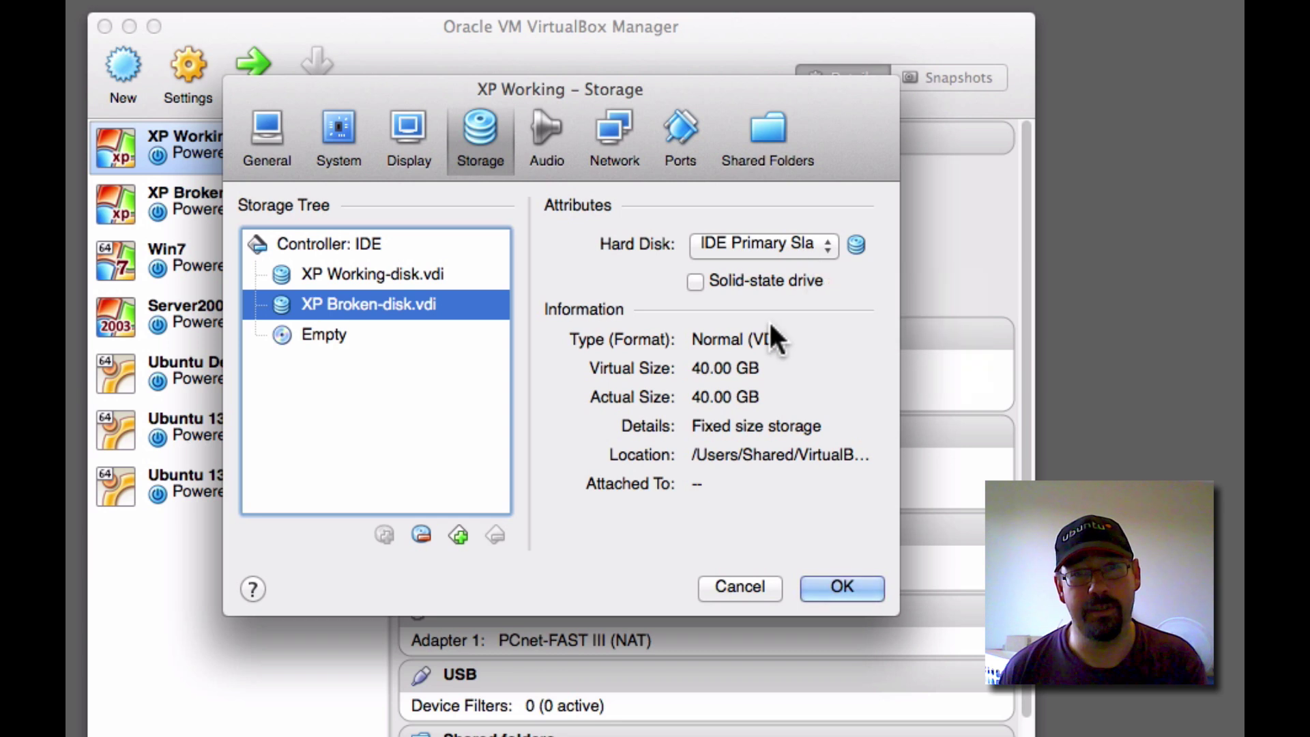
{"action": "left_click", "coordinate": [409, 267]}
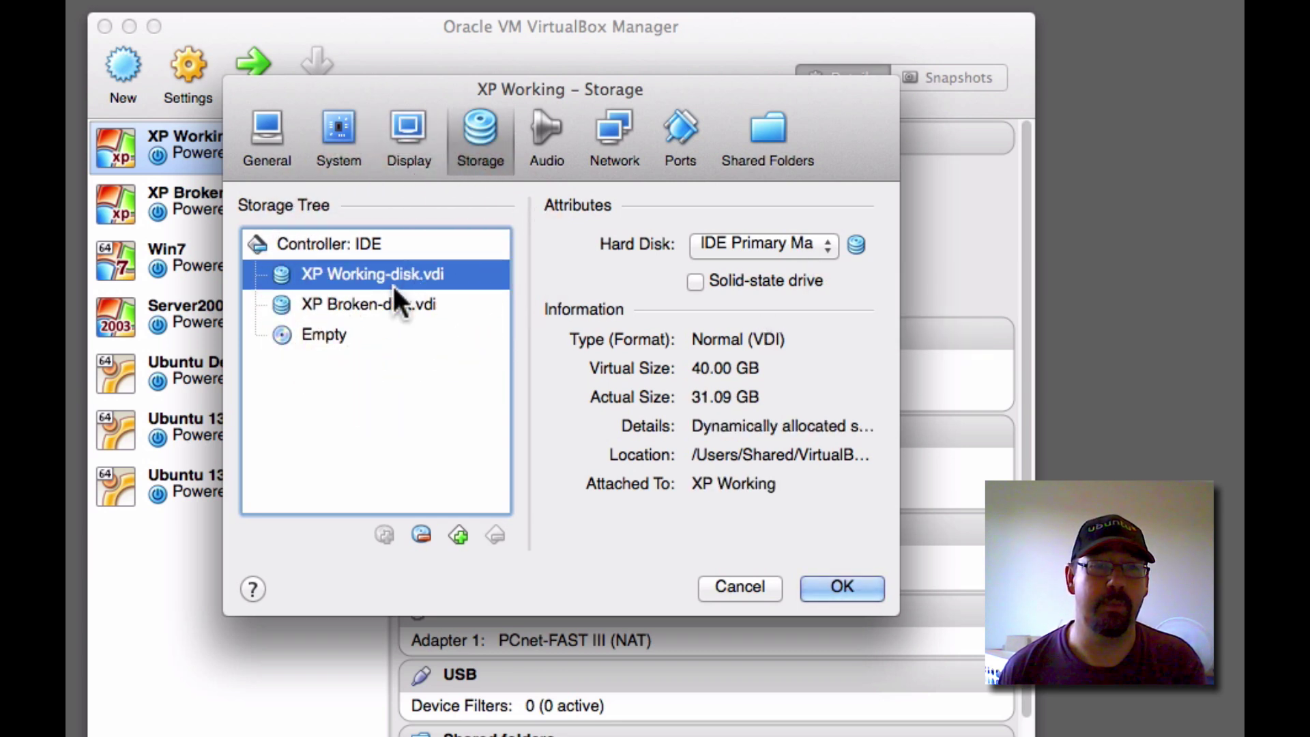
{"action": "mouse_move", "coordinate": [387, 301]}
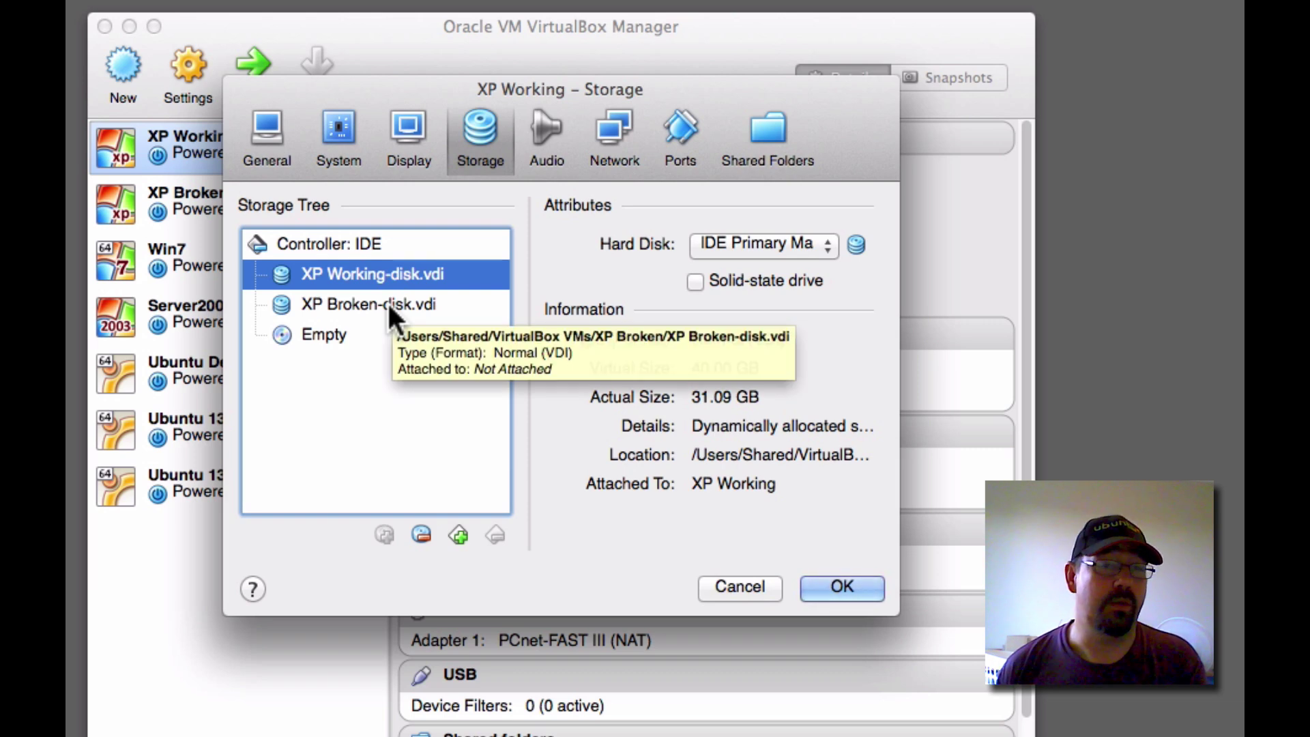
{"action": "left_click", "coordinate": [389, 306]}
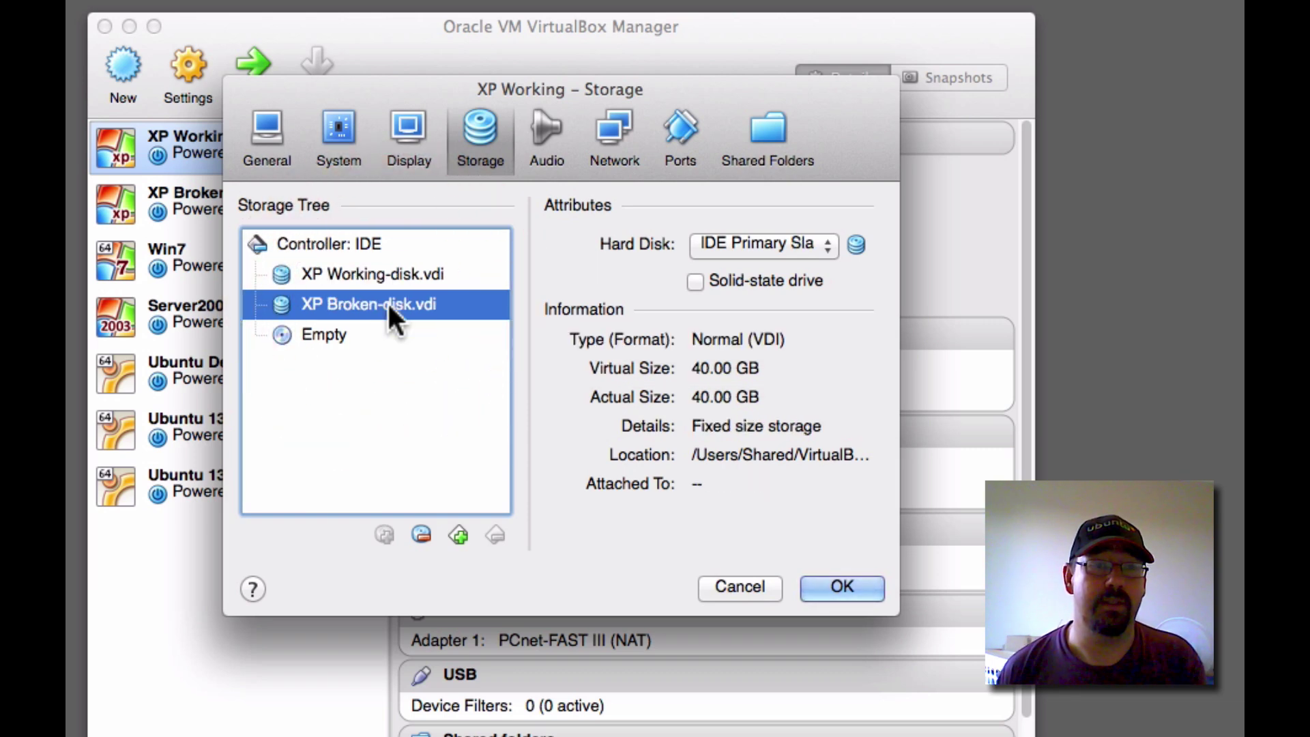
{"action": "key", "text": "Return"}
{"action": "left_click", "coordinate": [255, 59]}
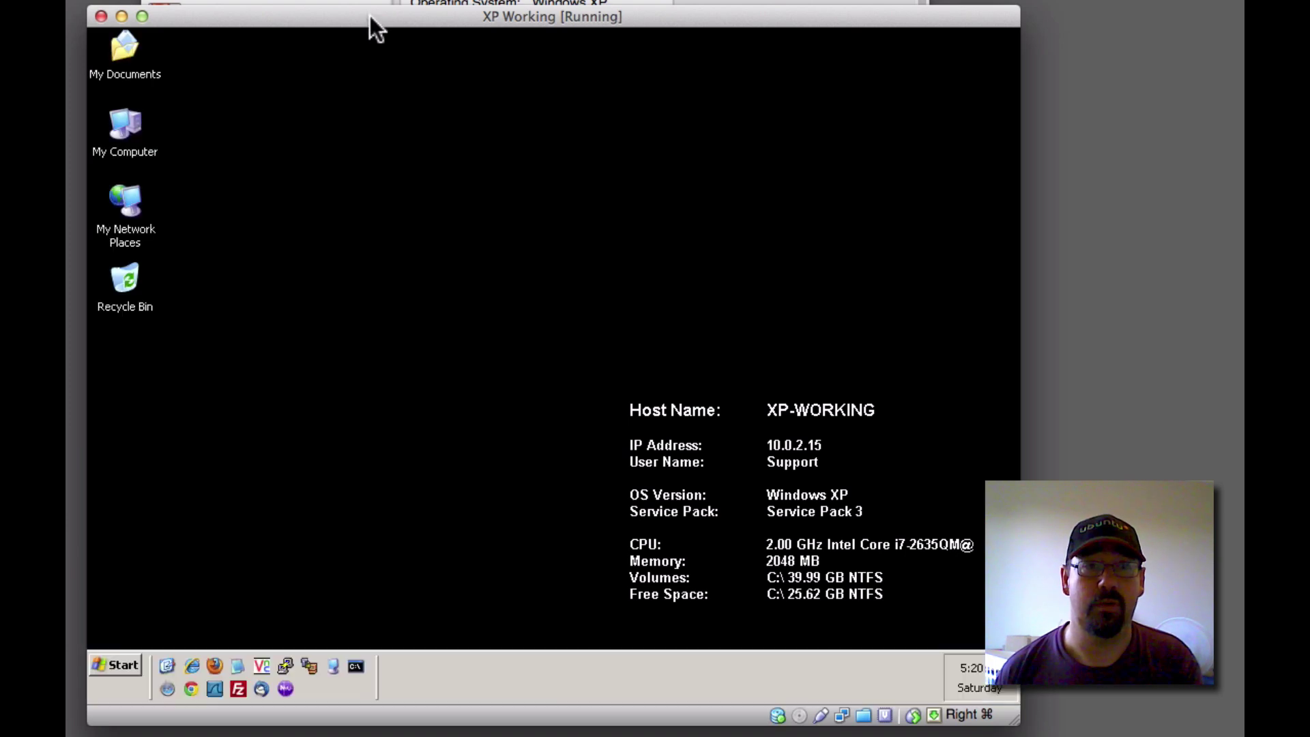
In My Computer, disconnect the D: network share and browse the broken disk's files on Local Disk (E:).
{"action": "mouse_move", "coordinate": [369, 17]}
{"action": "left_mouse_down"}
{"action": "mouse_move", "coordinate": [417, 15]}
{"action": "mouse_move", "coordinate": [373, 22]}
{"action": "left_mouse_up"}
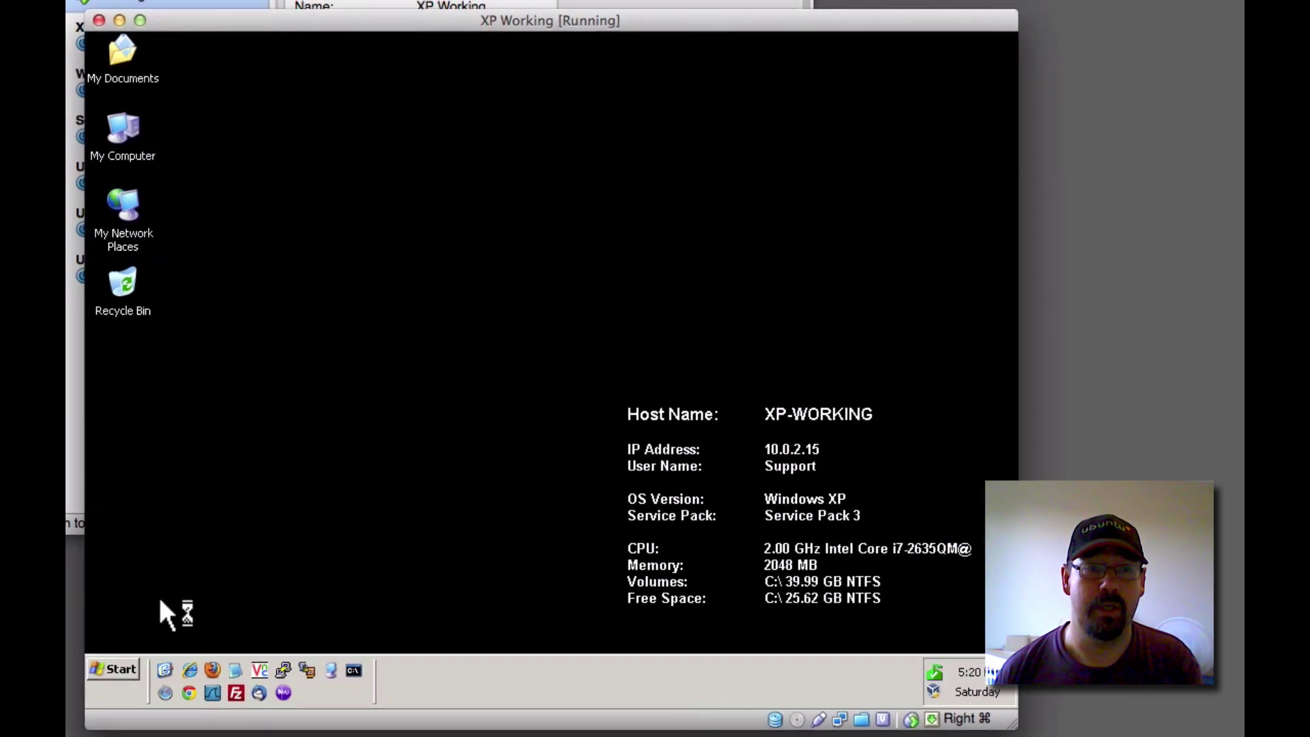
{"action": "double_click", "coordinate": [129, 133]}
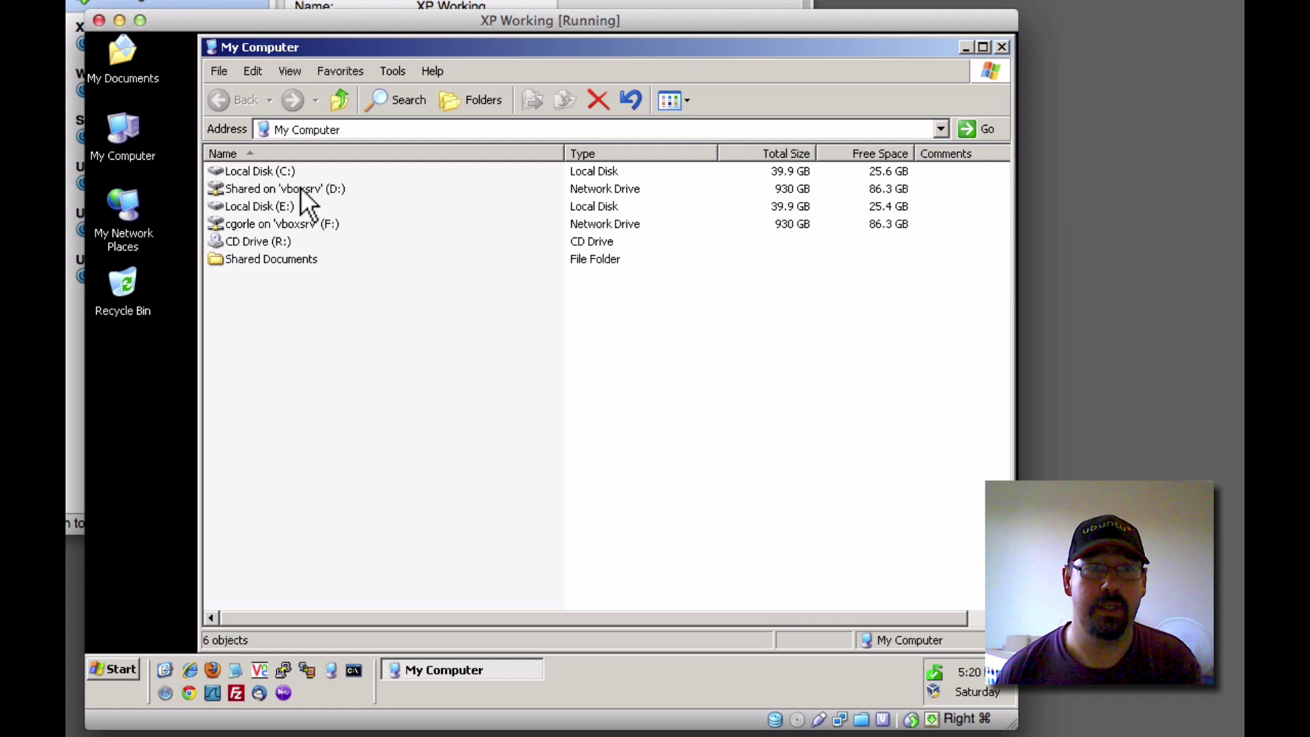
{"action": "left_click", "coordinate": [276, 174]}
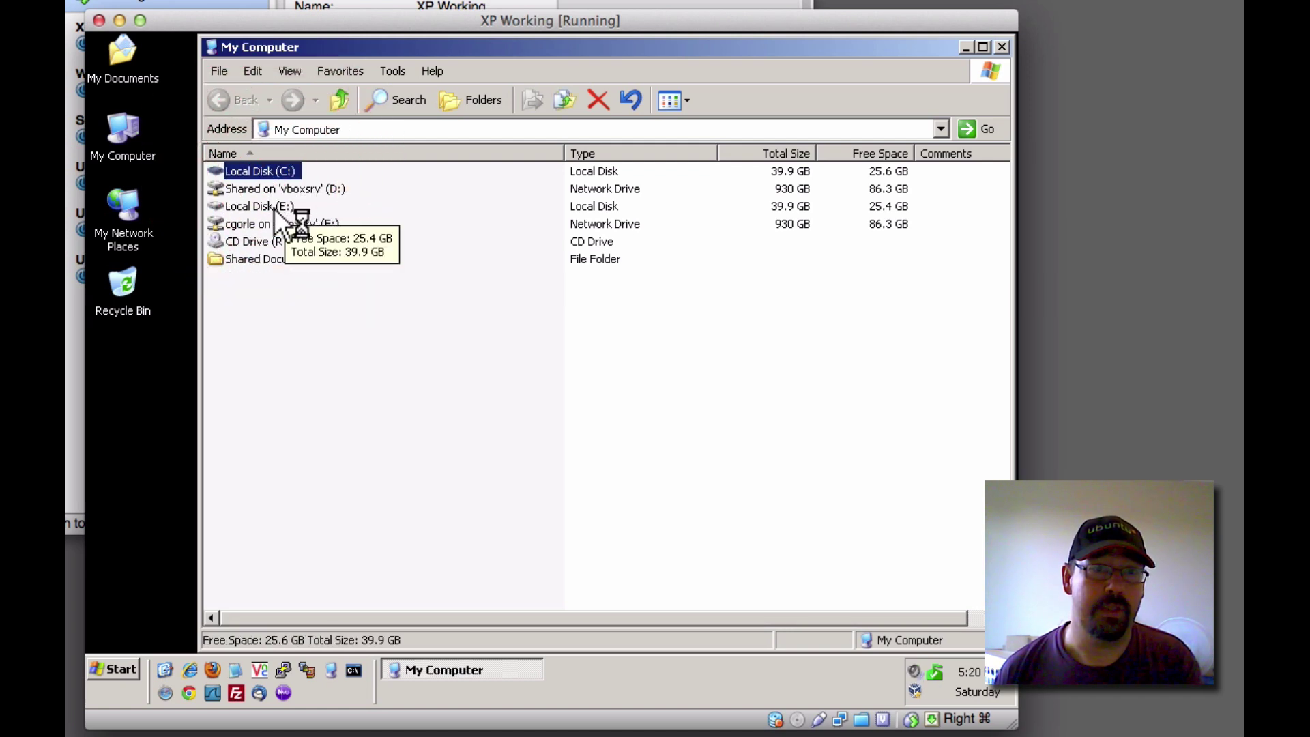
{"action": "right_click", "coordinate": [280, 191]}
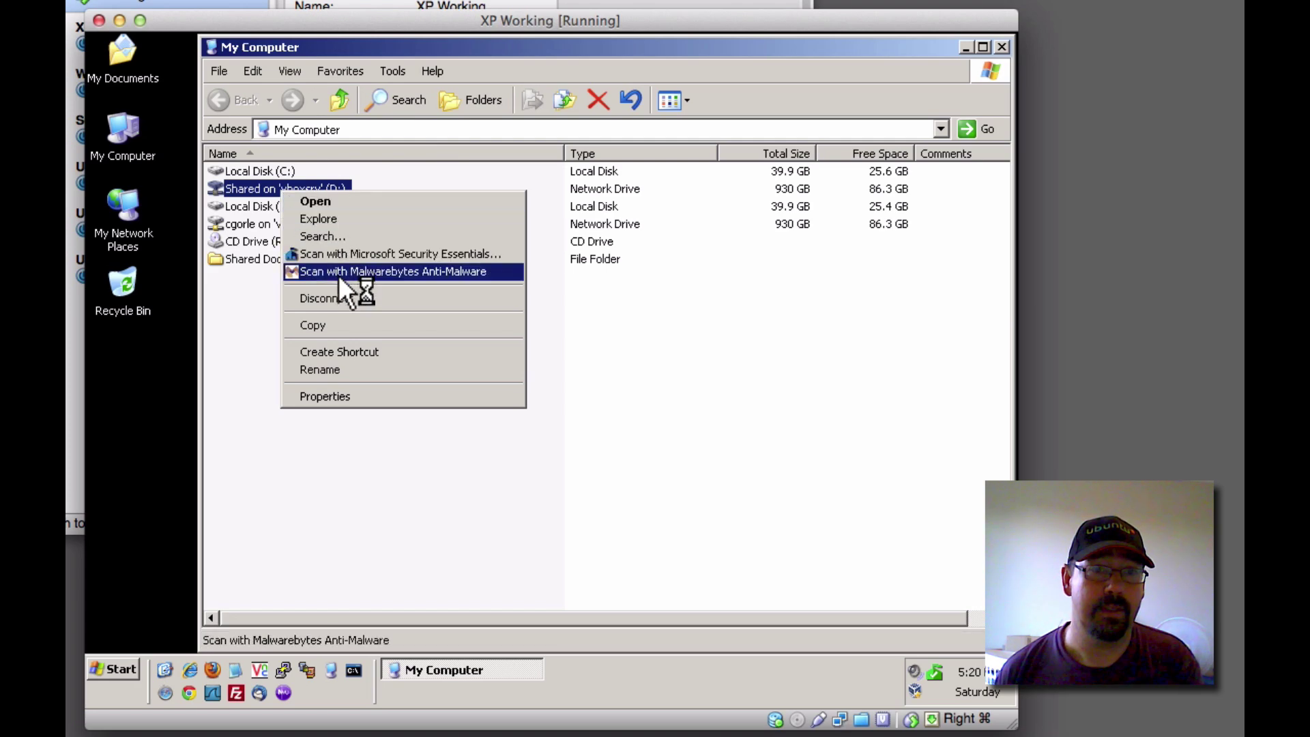
{"action": "left_click", "coordinate": [353, 300]}
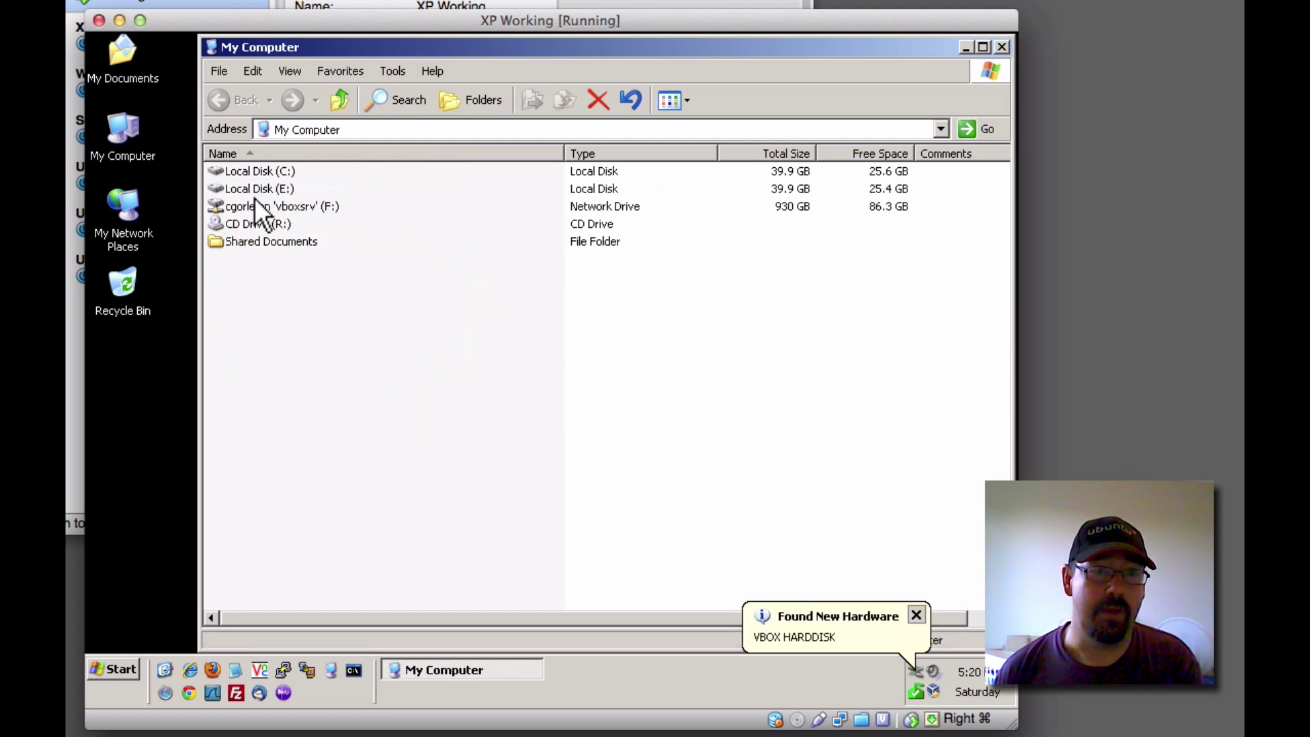
{"action": "left_click", "coordinate": [252, 192]}
{"action": "double_click", "coordinate": [253, 193]}
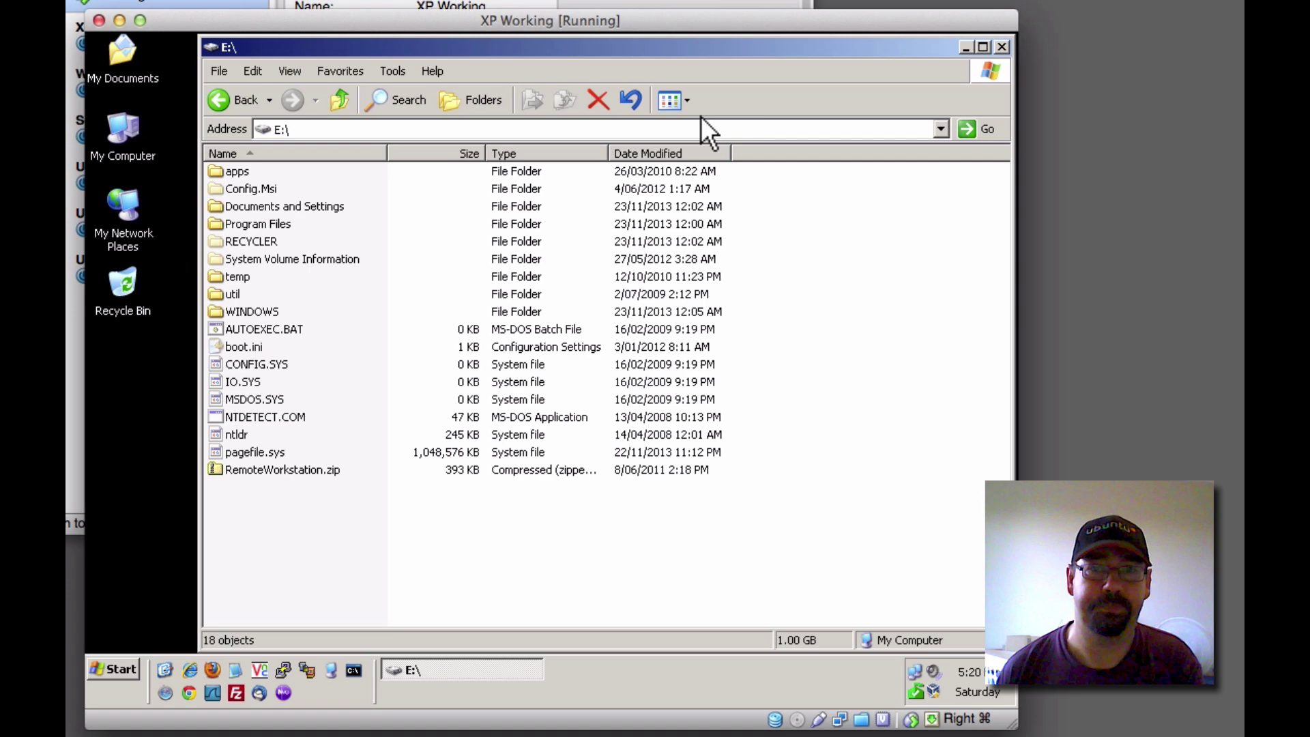
{"action": "left_click", "coordinate": [1001, 47]}
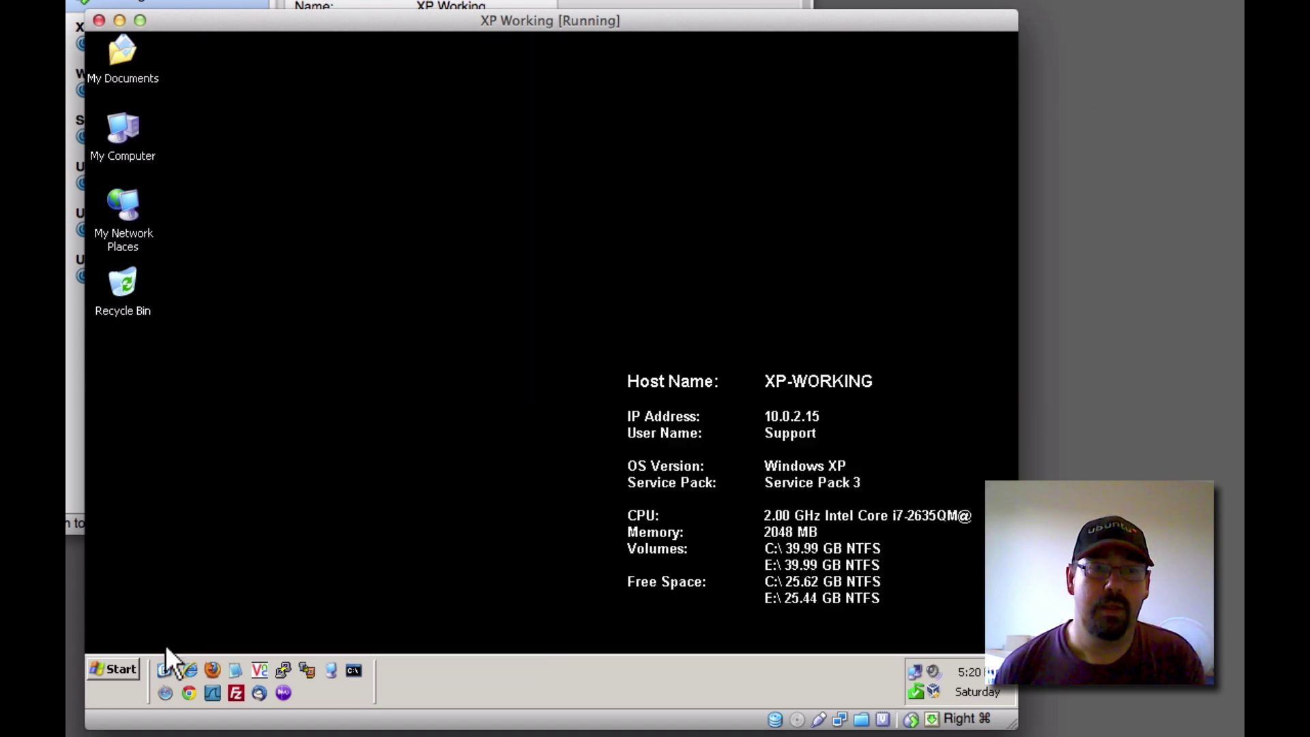
Shut down Windows XP from Start > Shut Down.
{"action": "left_click", "coordinate": [118, 669]}
{"action": "left_click", "coordinate": [415, 639]}
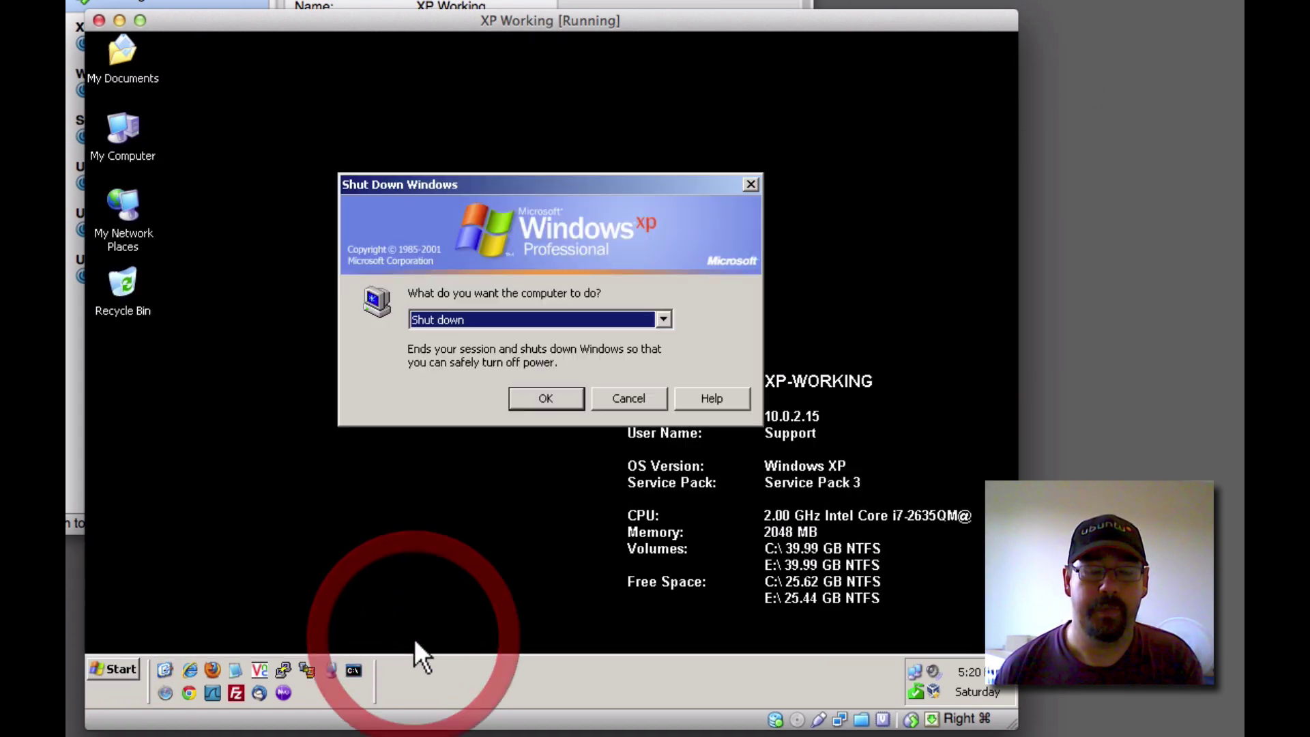
{"action": "left_click", "coordinate": [539, 400]}
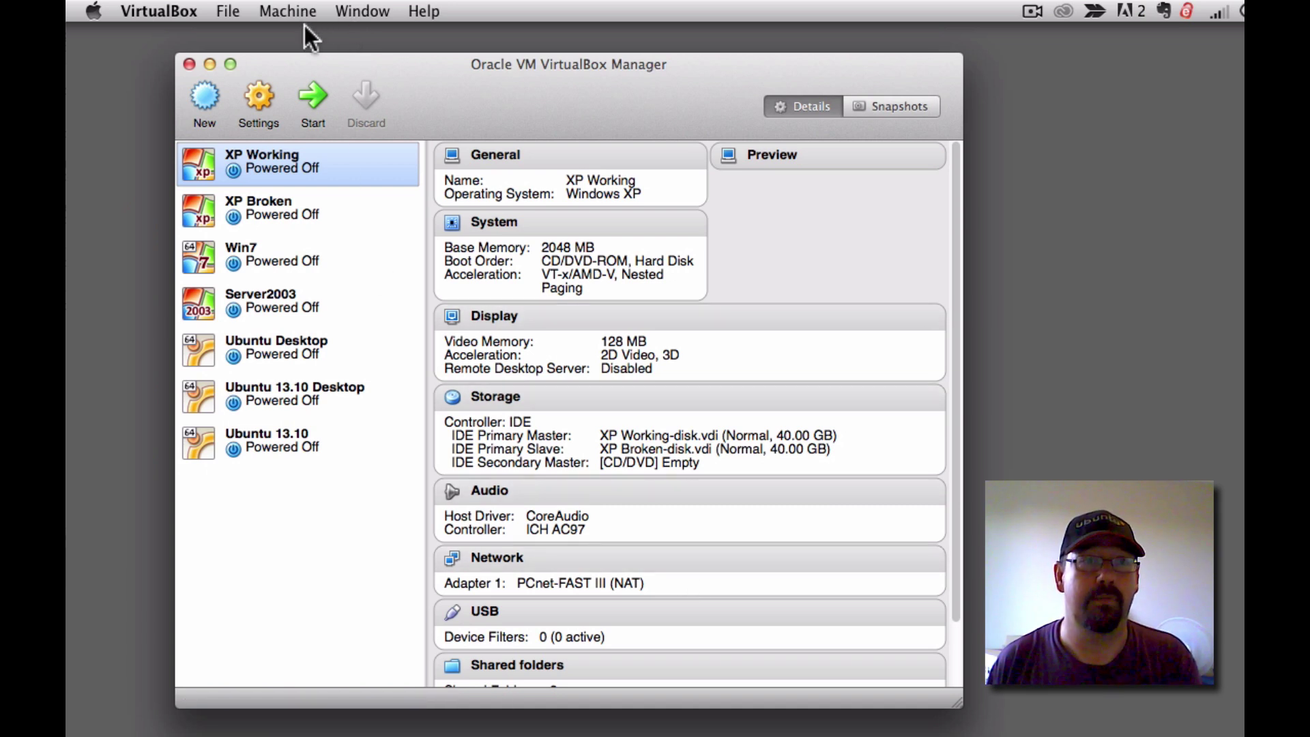
Mount clonezilla-live-2.2.0-29-i486.iso in XP Working's empty CD slot and start the machine.
{"action": "left_click_drag", "start_coordinate": [300, 55], "coordinate": [292, 56]}
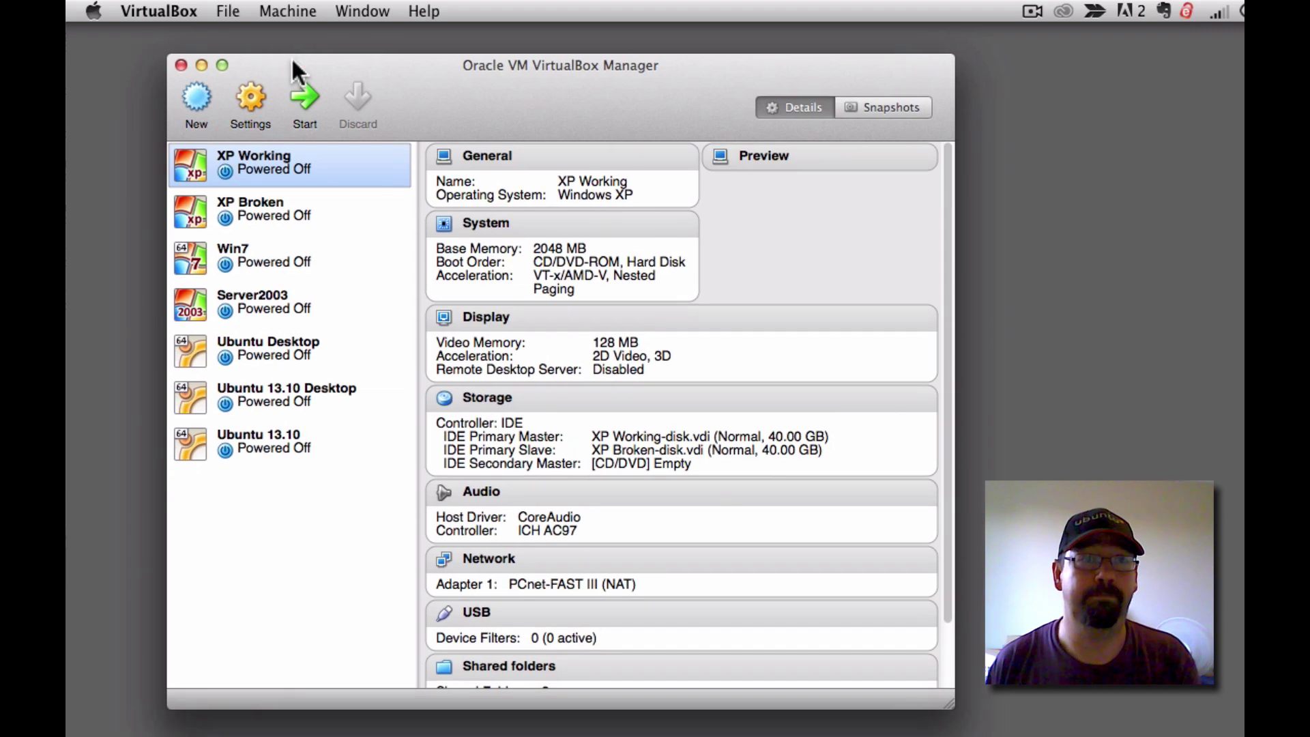
{"action": "left_click", "coordinate": [311, 12]}
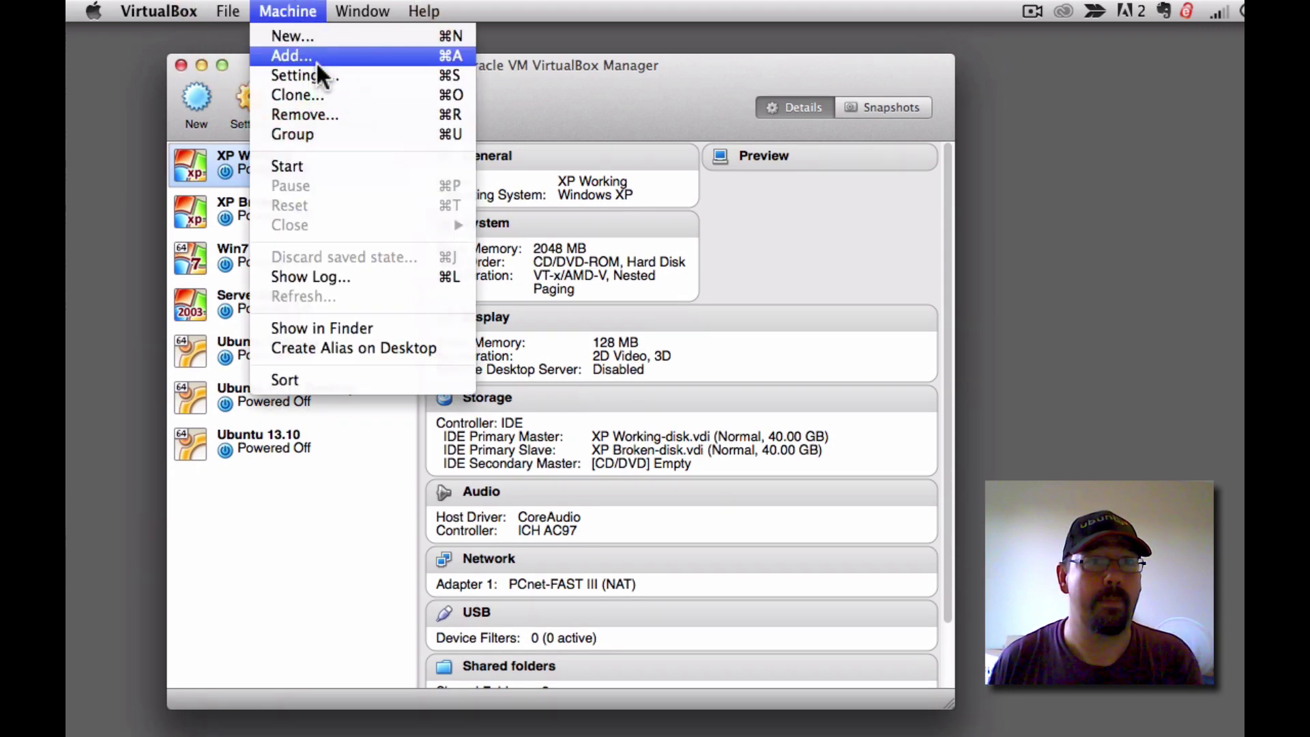
{"action": "left_click", "coordinate": [326, 79]}
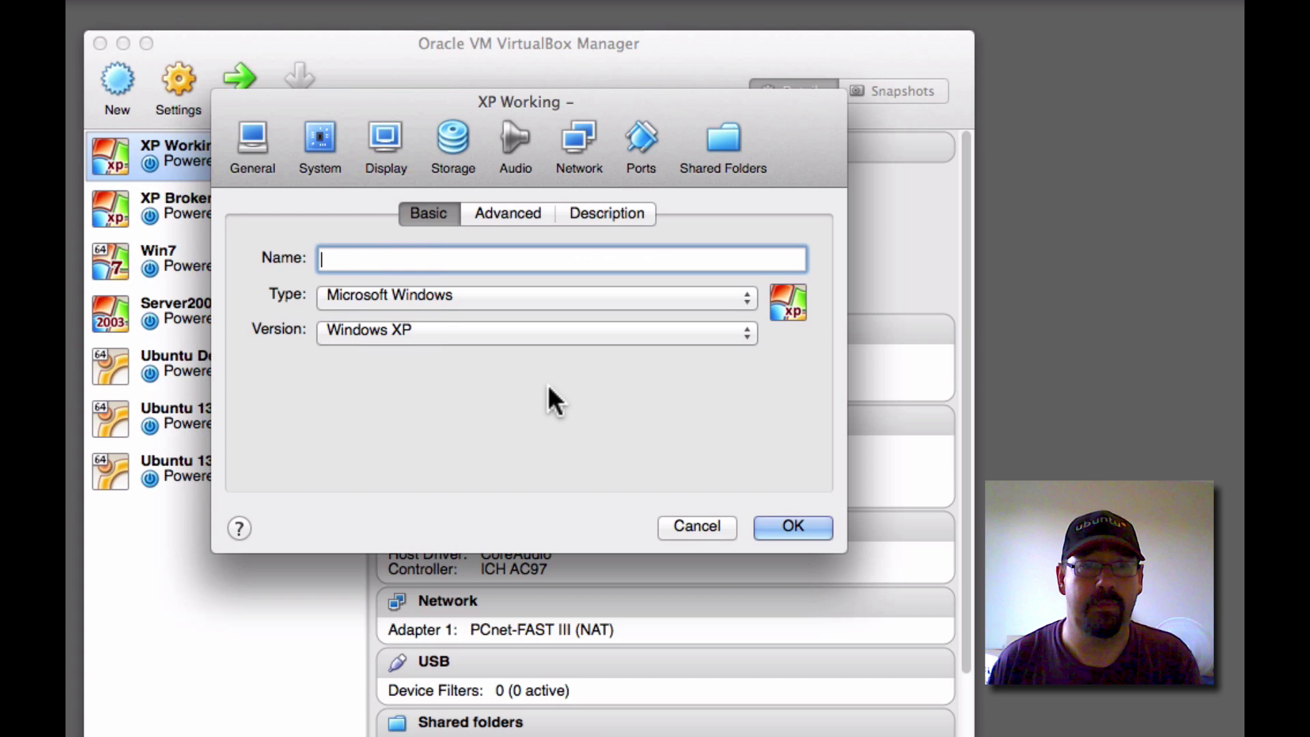
{"action": "left_click", "coordinate": [443, 143]}
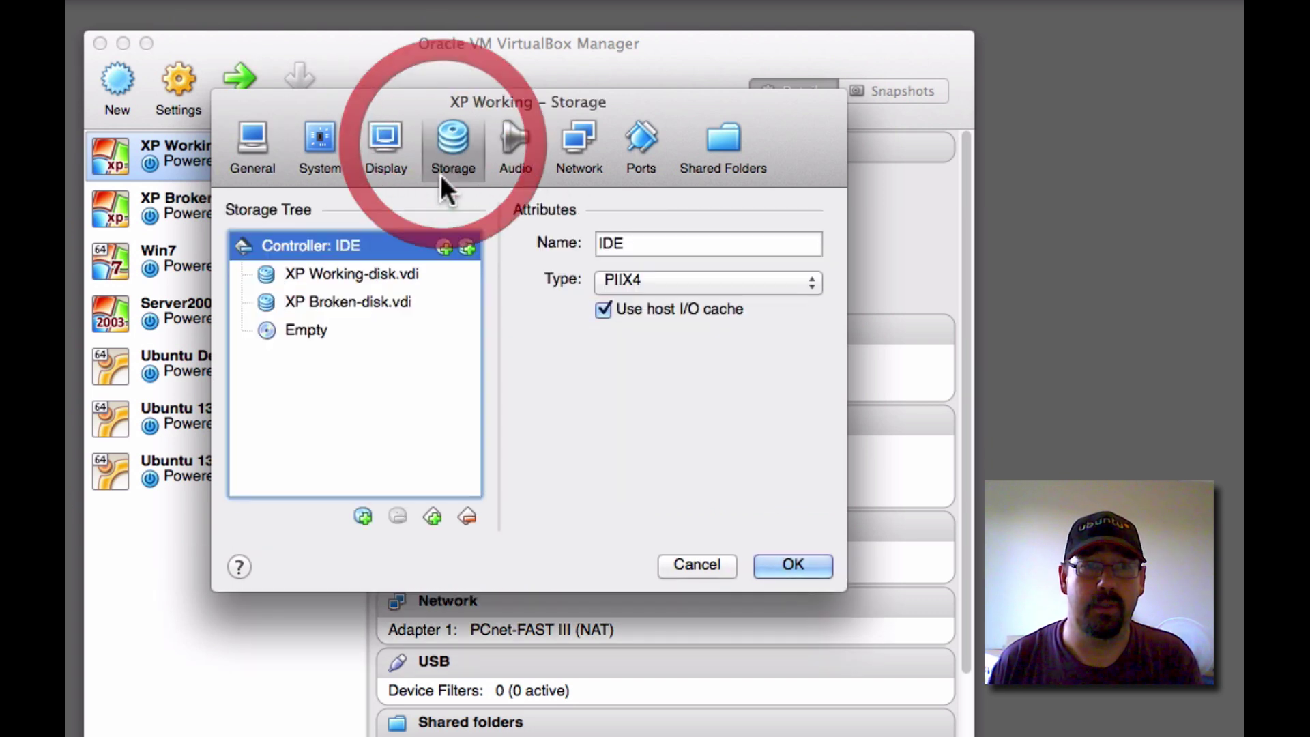
{"action": "left_click", "coordinate": [322, 329]}
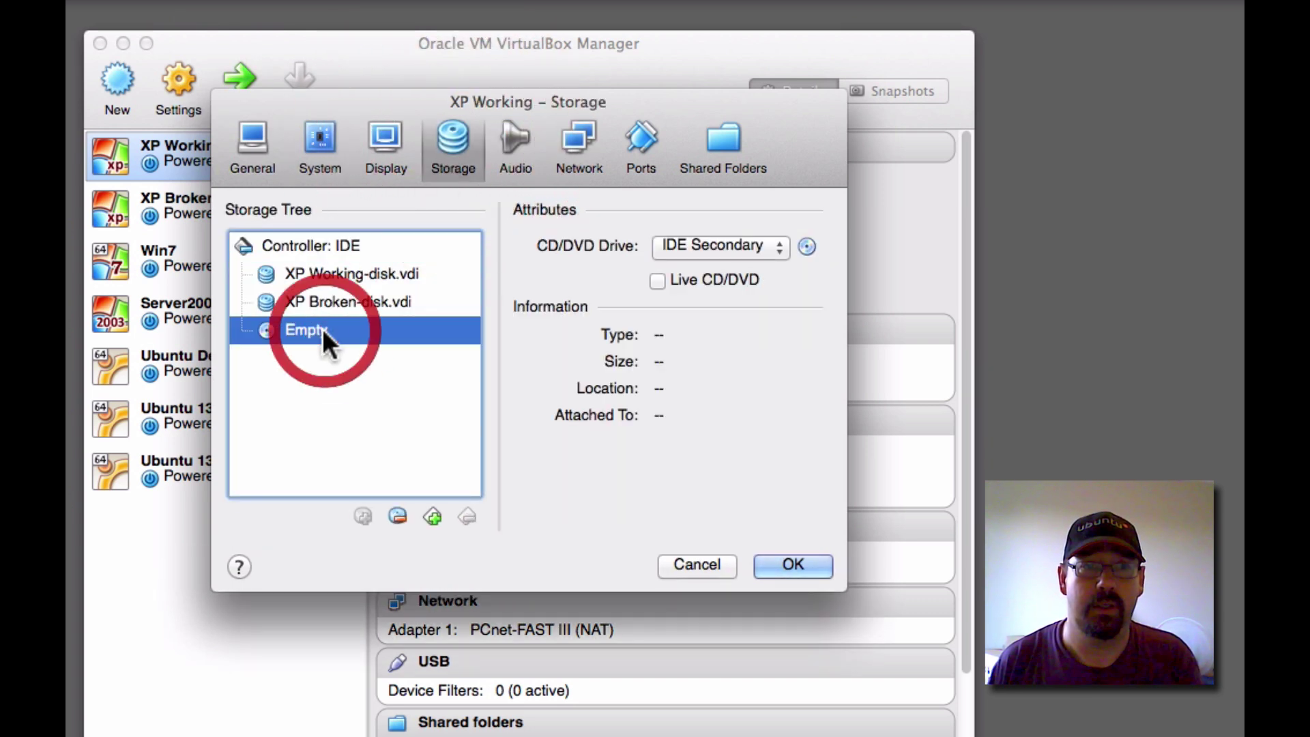
{"action": "left_click", "coordinate": [801, 249]}
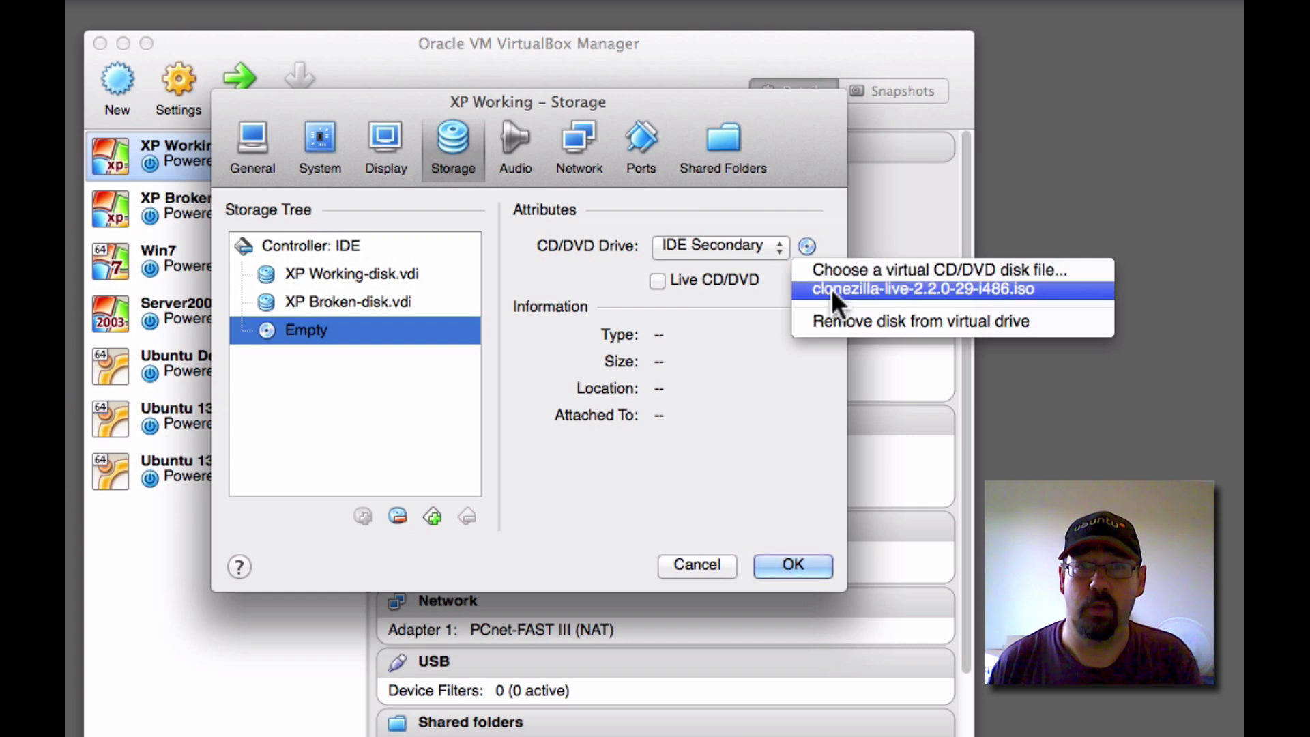
{"action": "left_click", "coordinate": [887, 289]}
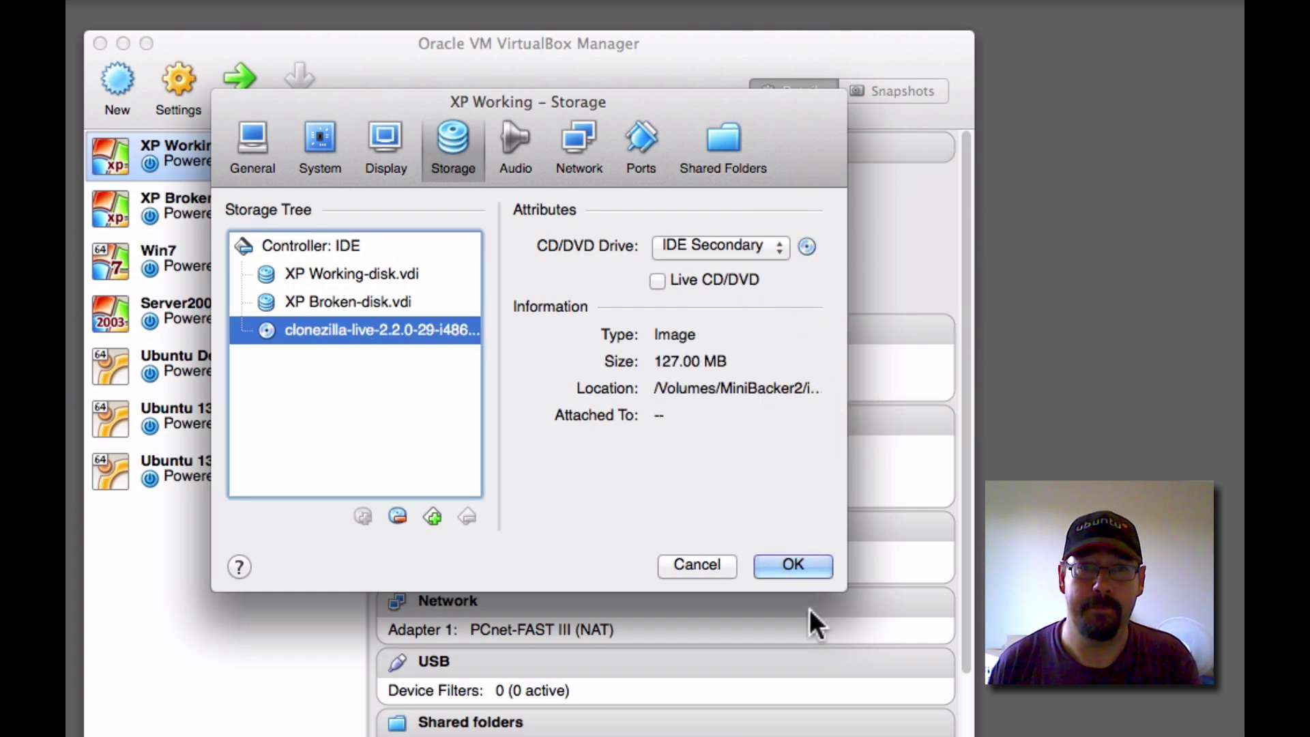
{"action": "left_click", "coordinate": [792, 565]}
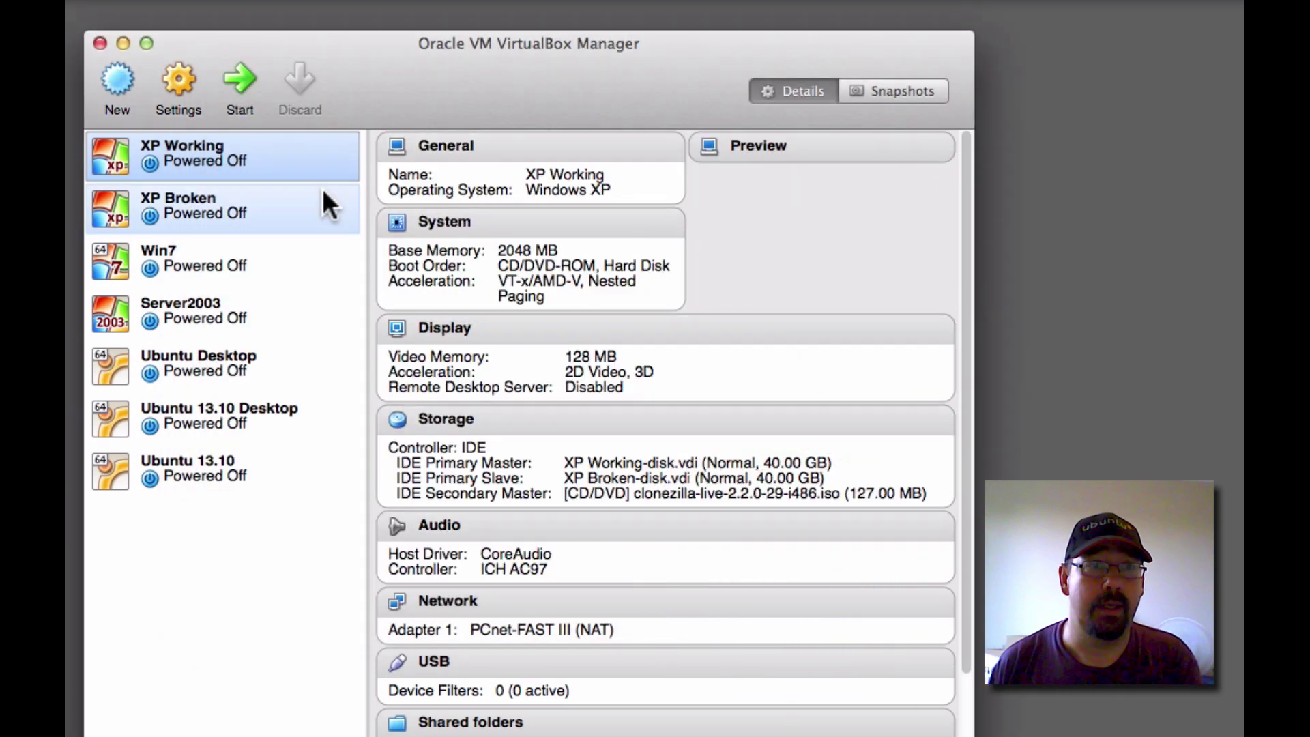
{"action": "left_click", "coordinate": [244, 75]}
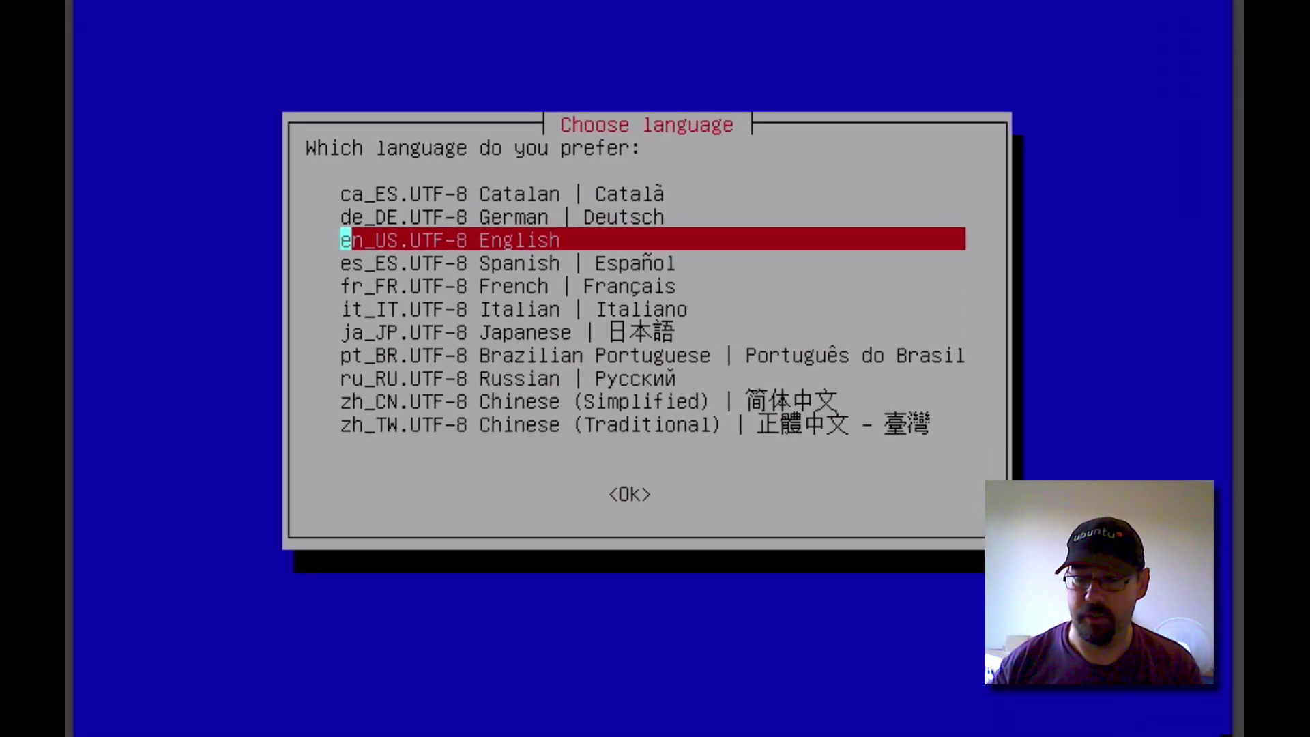
Accept en_US English and the console defaults, then launch Start_Clonezilla.
{"action": "key", "text": "Return"}
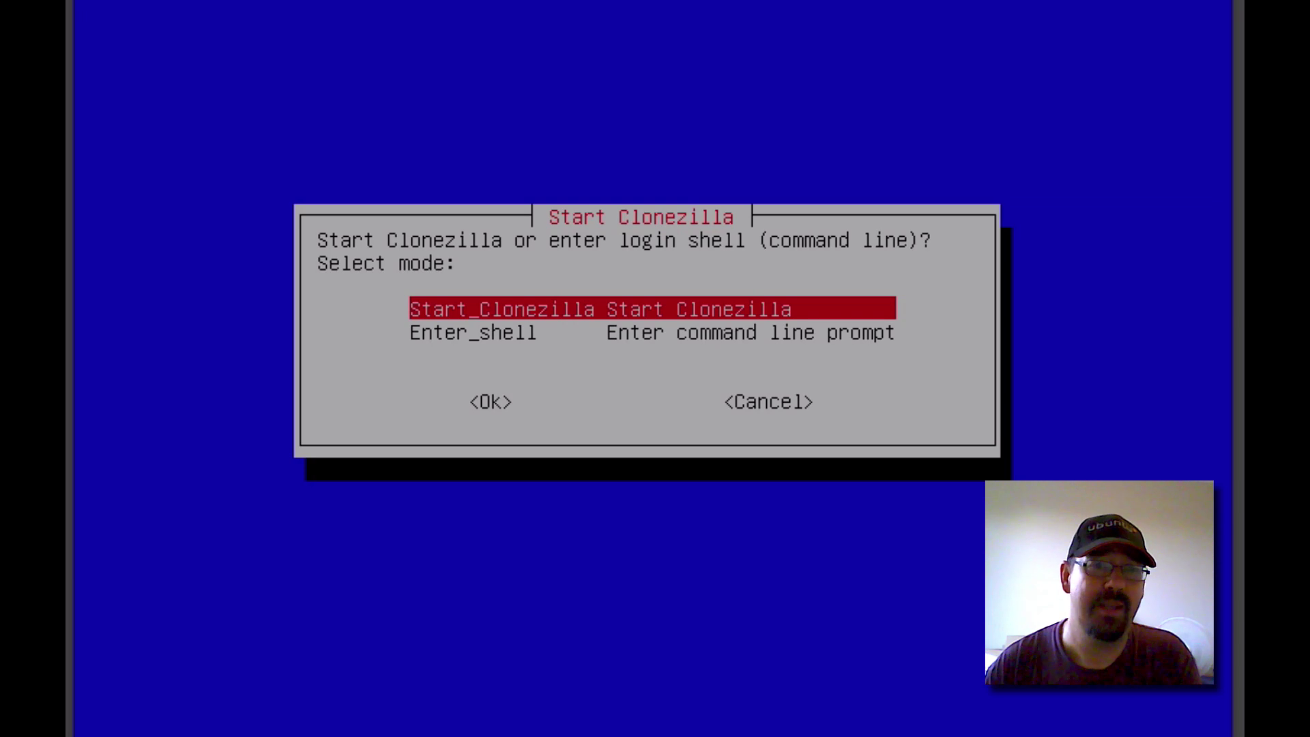
{"action": "key", "text": "Return"}
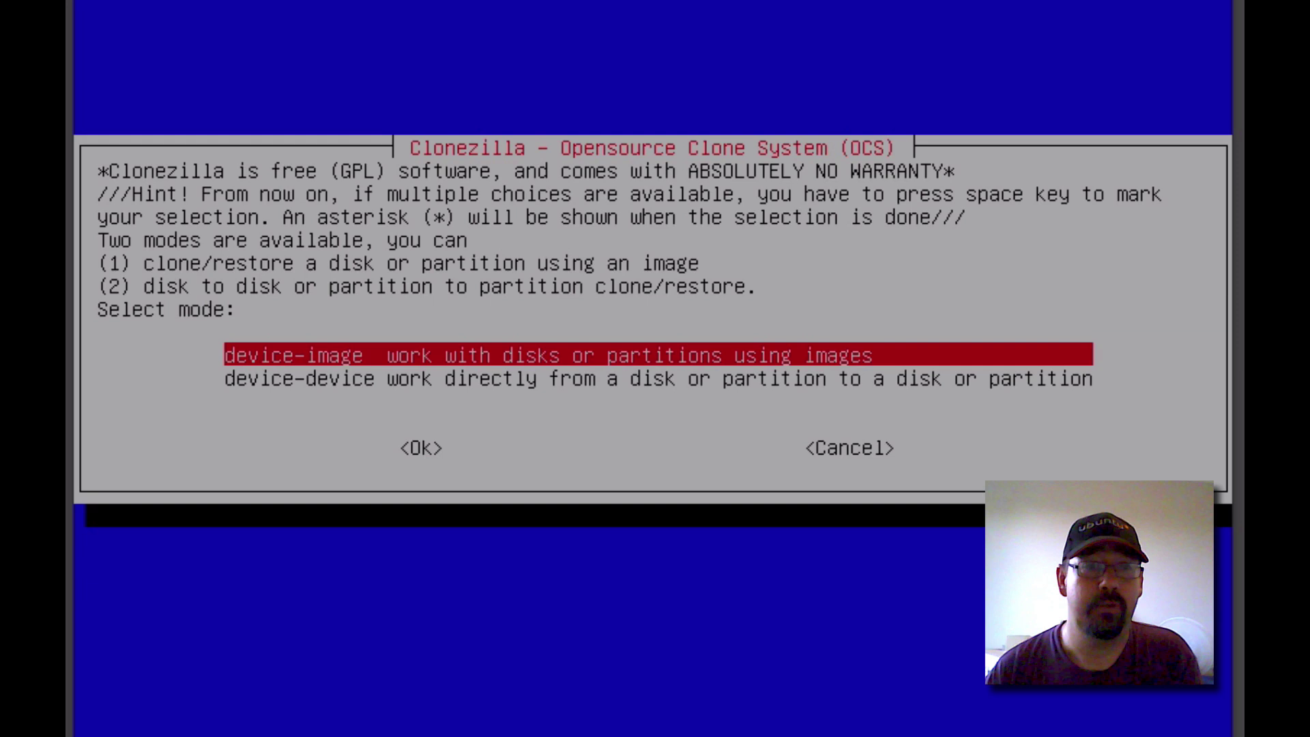
Choose device-device cloning with Beginner mode, arriving at disk_to_local_disk.
{"action": "key", "text": "Down"}
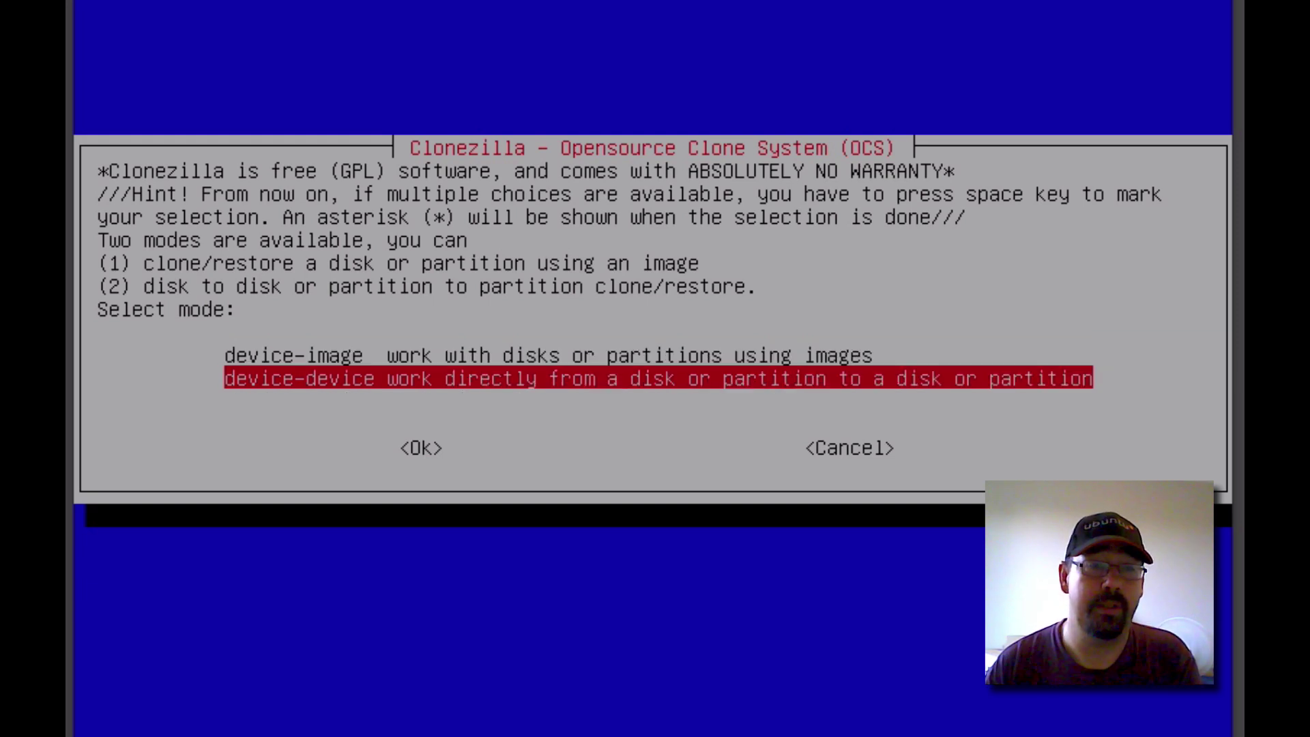
{"action": "key", "text": "Return"}
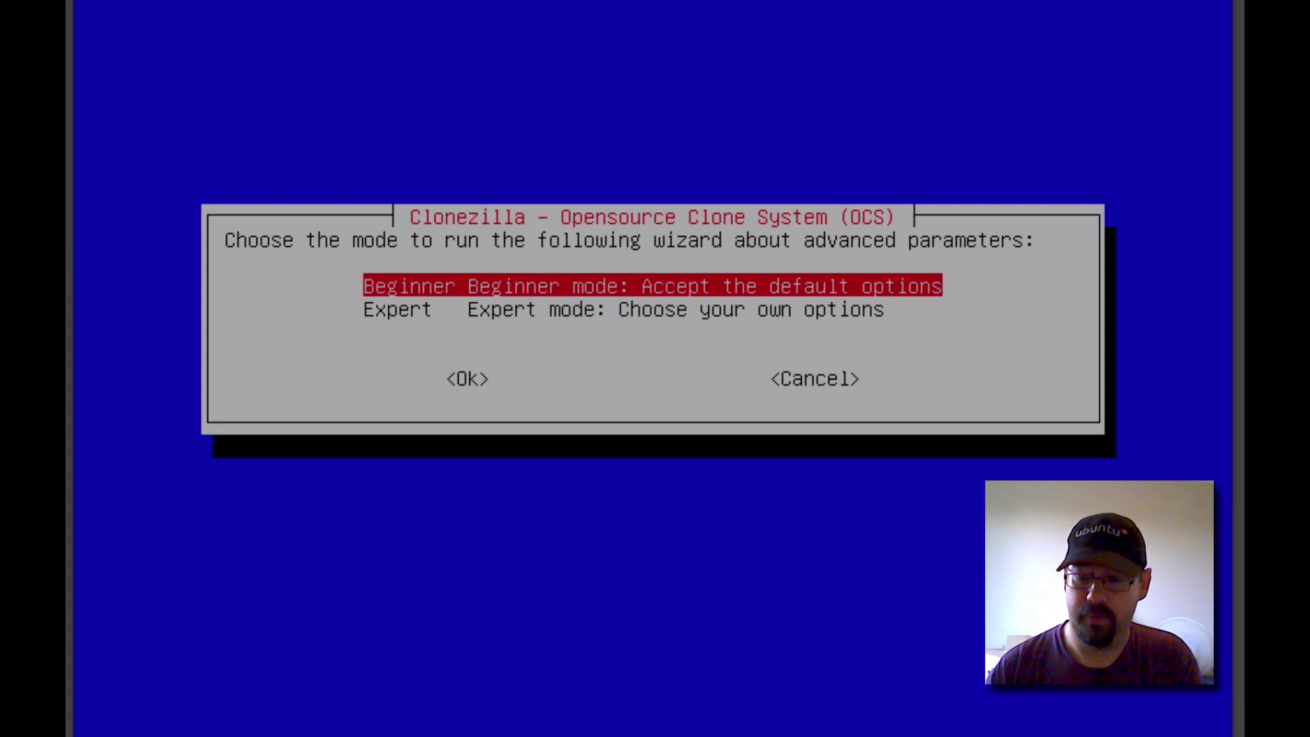
{"action": "key", "text": "Return"}
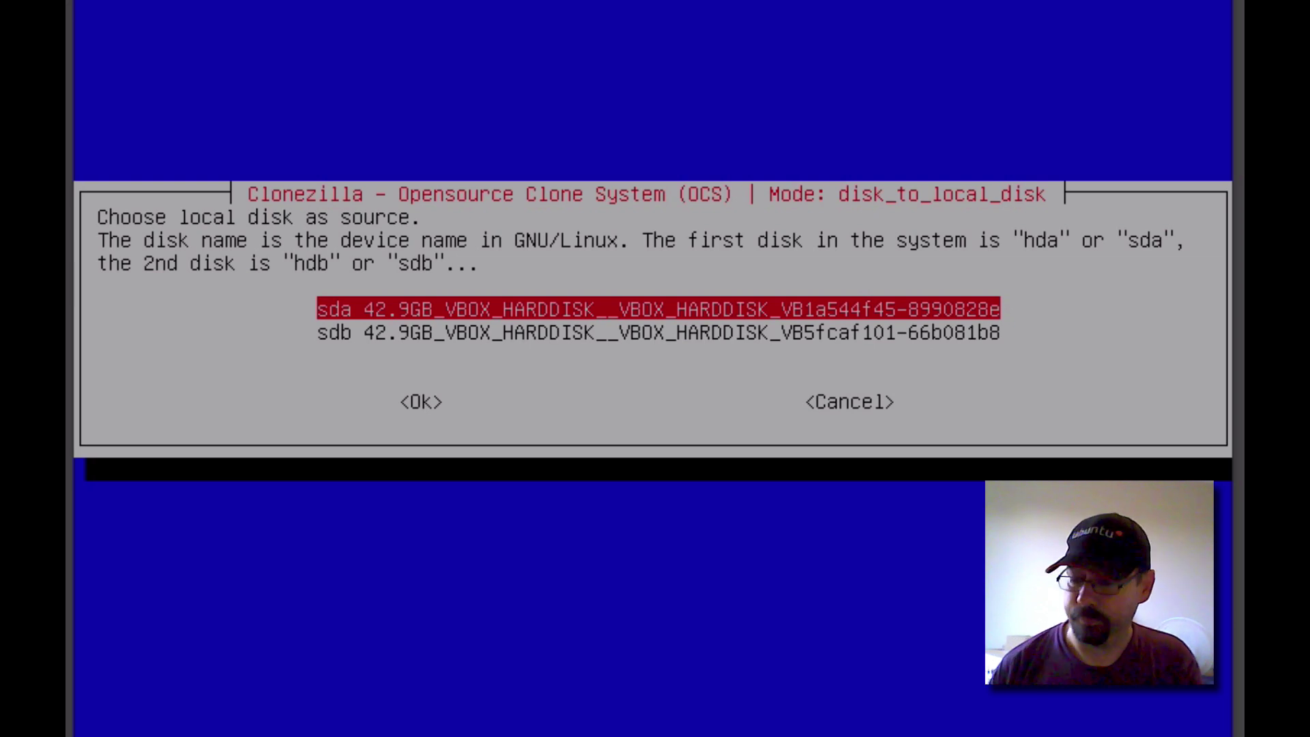
Choose sda (42.9GB) as the source disk and sdb as the target disk.
{"action": "key", "text": "Down"}
{"action": "key", "text": "Up"}
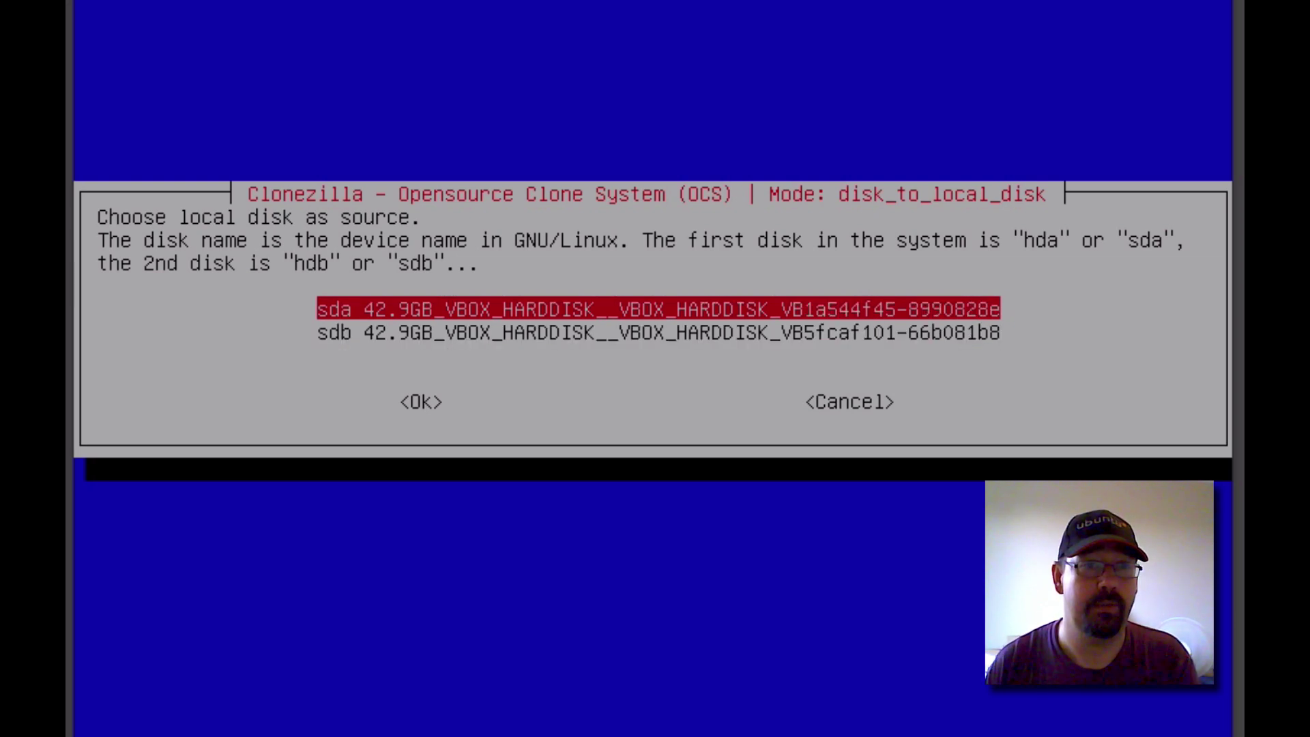
{"action": "key", "text": "Down"}
{"action": "key", "text": "Up"}
{"action": "key", "text": "Down"}
{"action": "key", "text": "Up"}
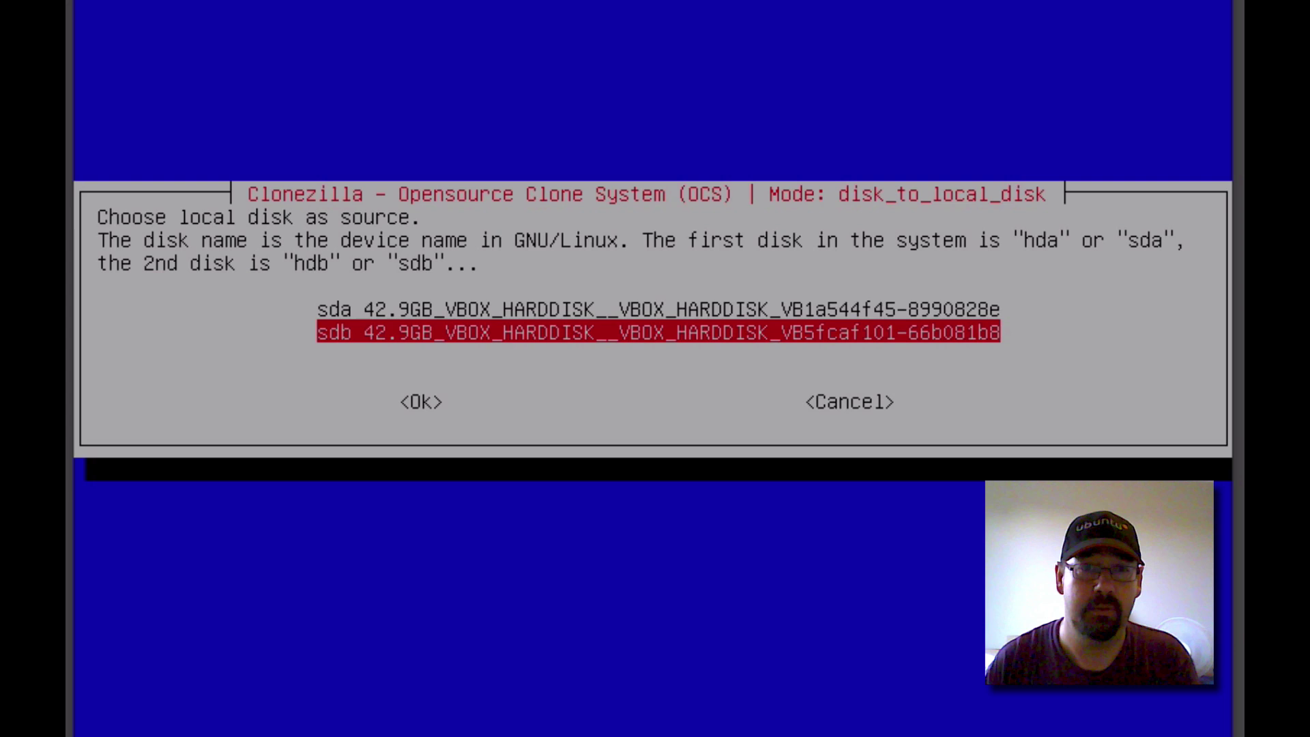
{"action": "key", "text": "Up"}
{"action": "key", "text": "Down"}
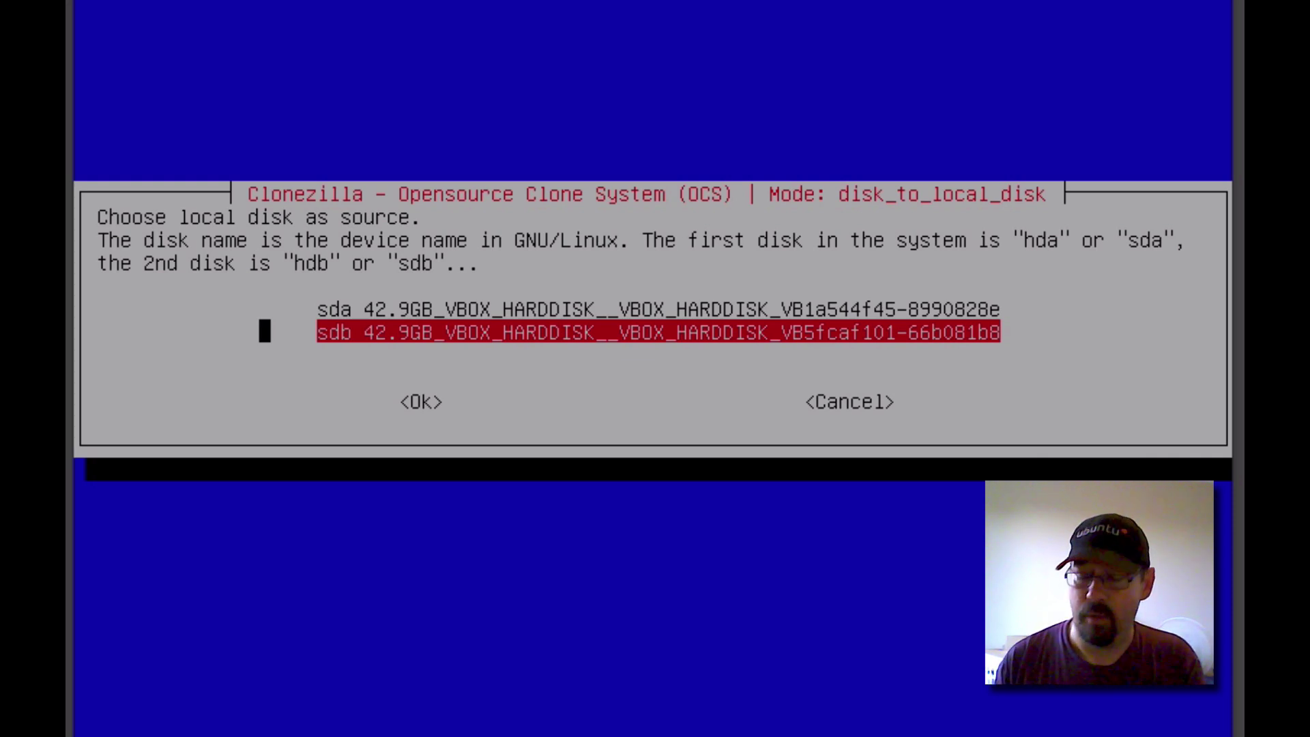
{"action": "key", "text": "Up"}
{"action": "key", "text": "Down"}
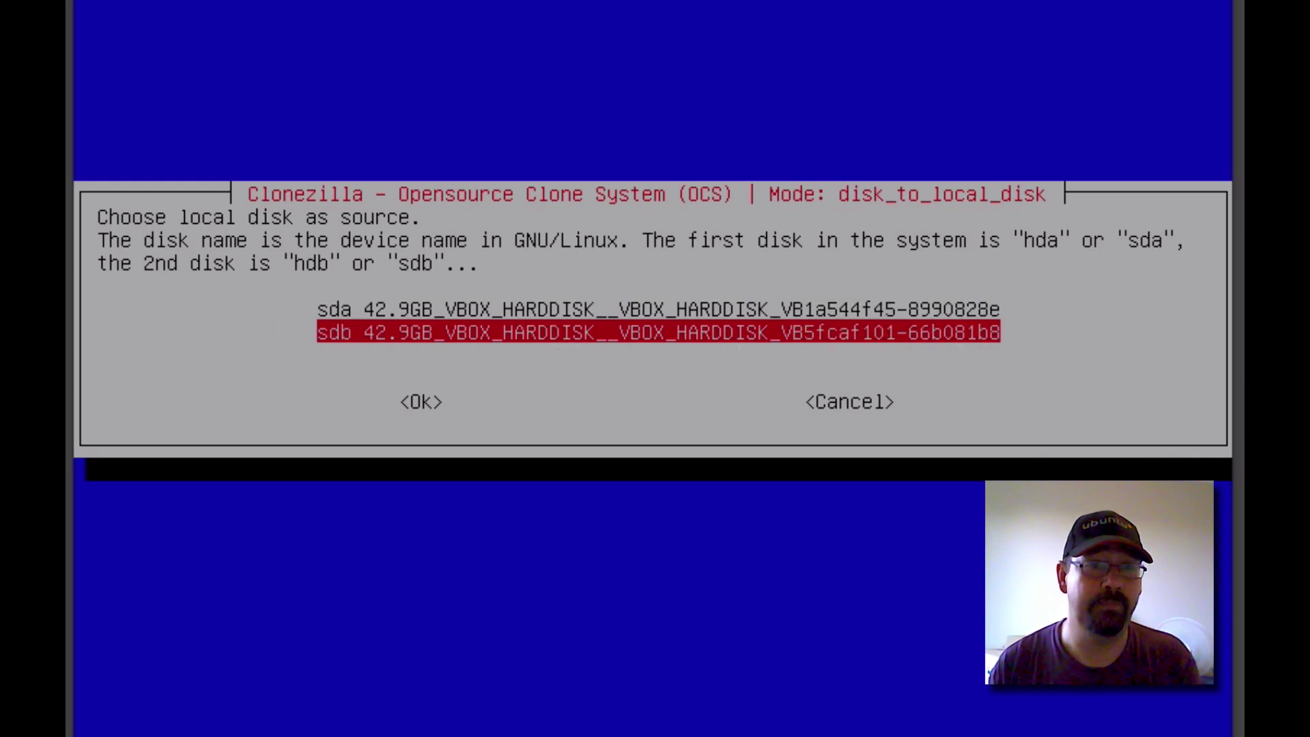
{"action": "key", "text": "Up"}
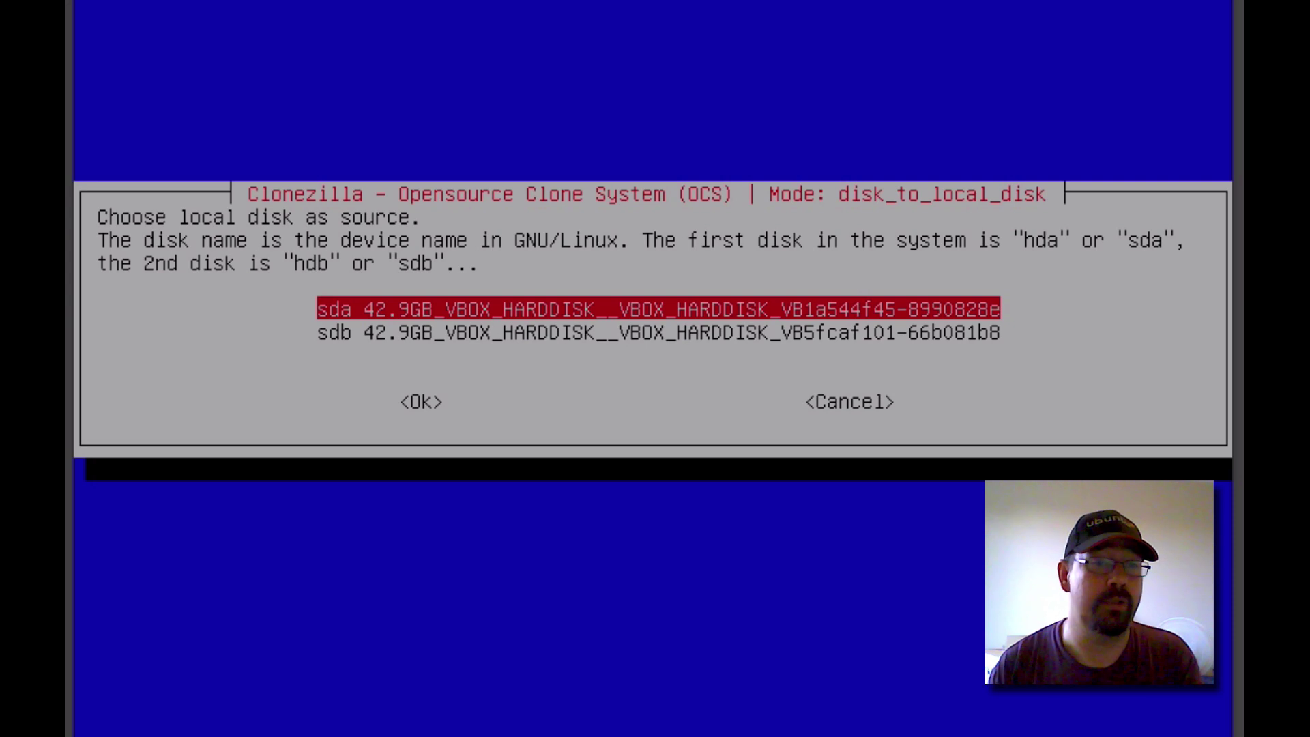
{"action": "key", "text": "Down"}
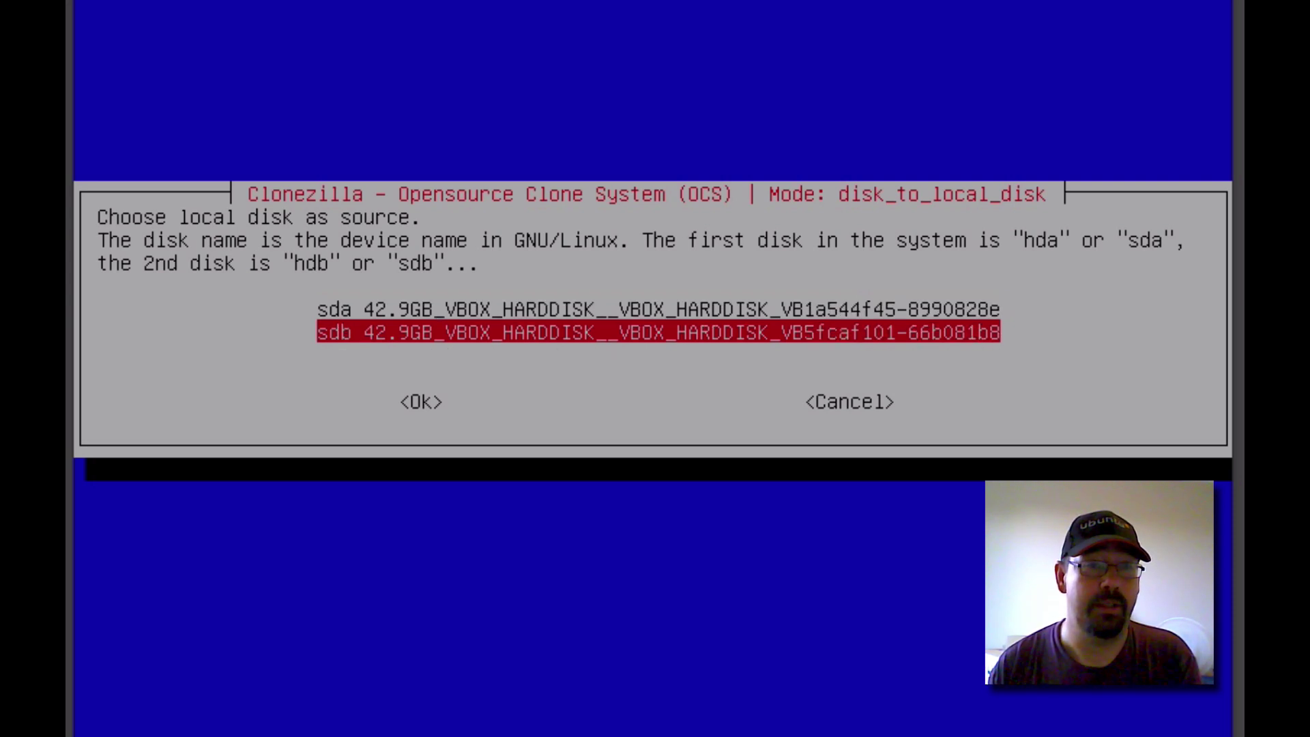
{"action": "key", "text": "Up"}
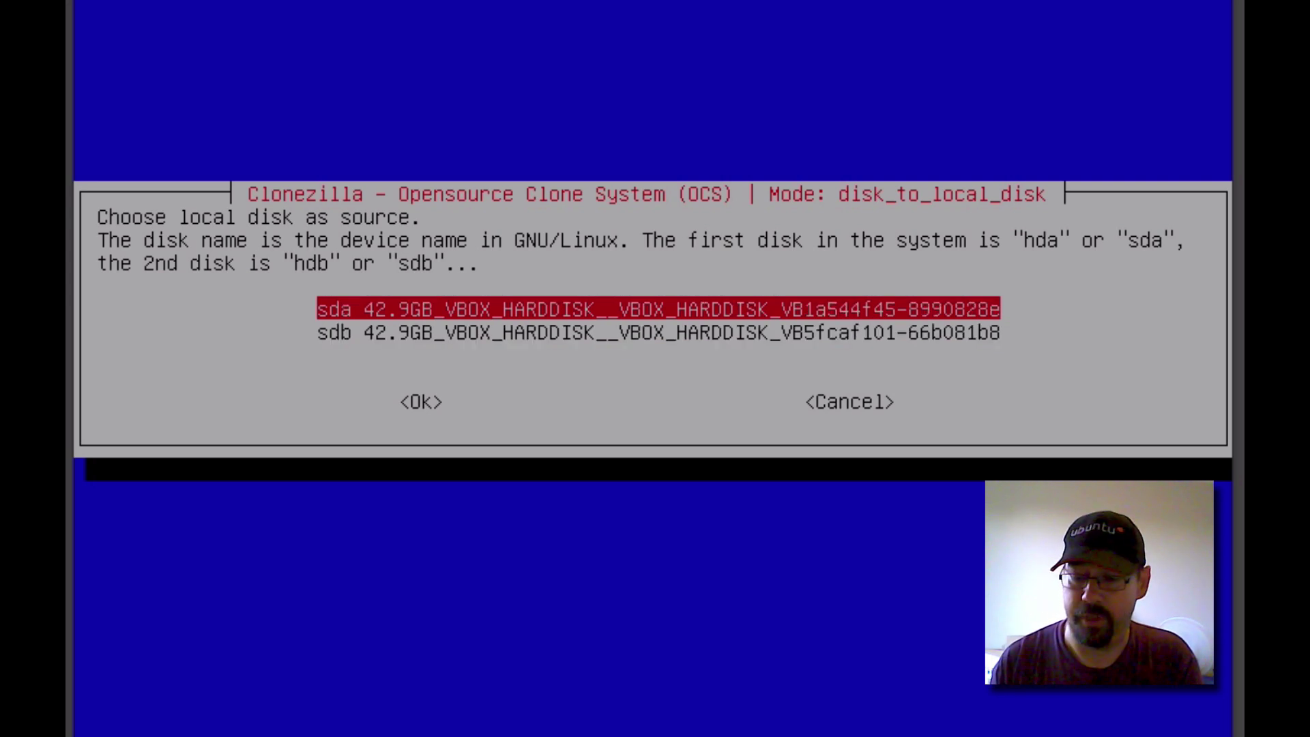
{"action": "key", "text": "Return"}
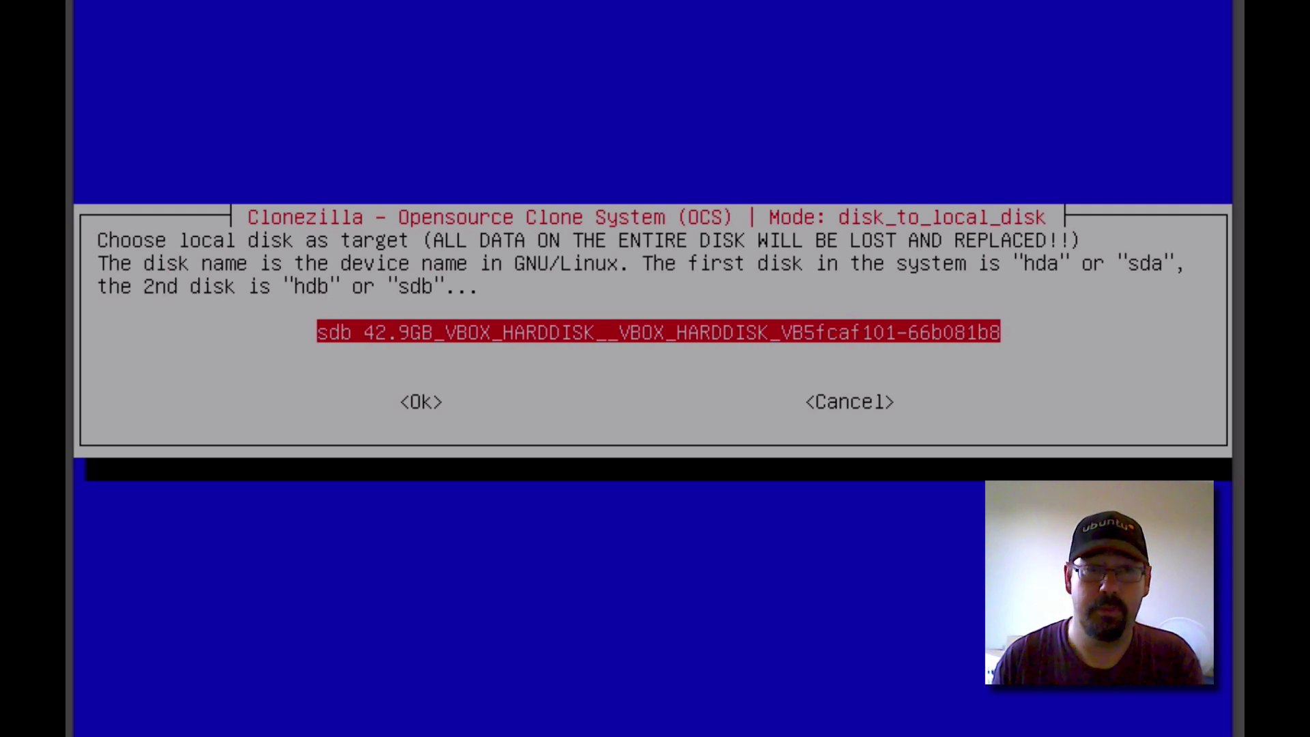
{"action": "key", "text": "Return"}
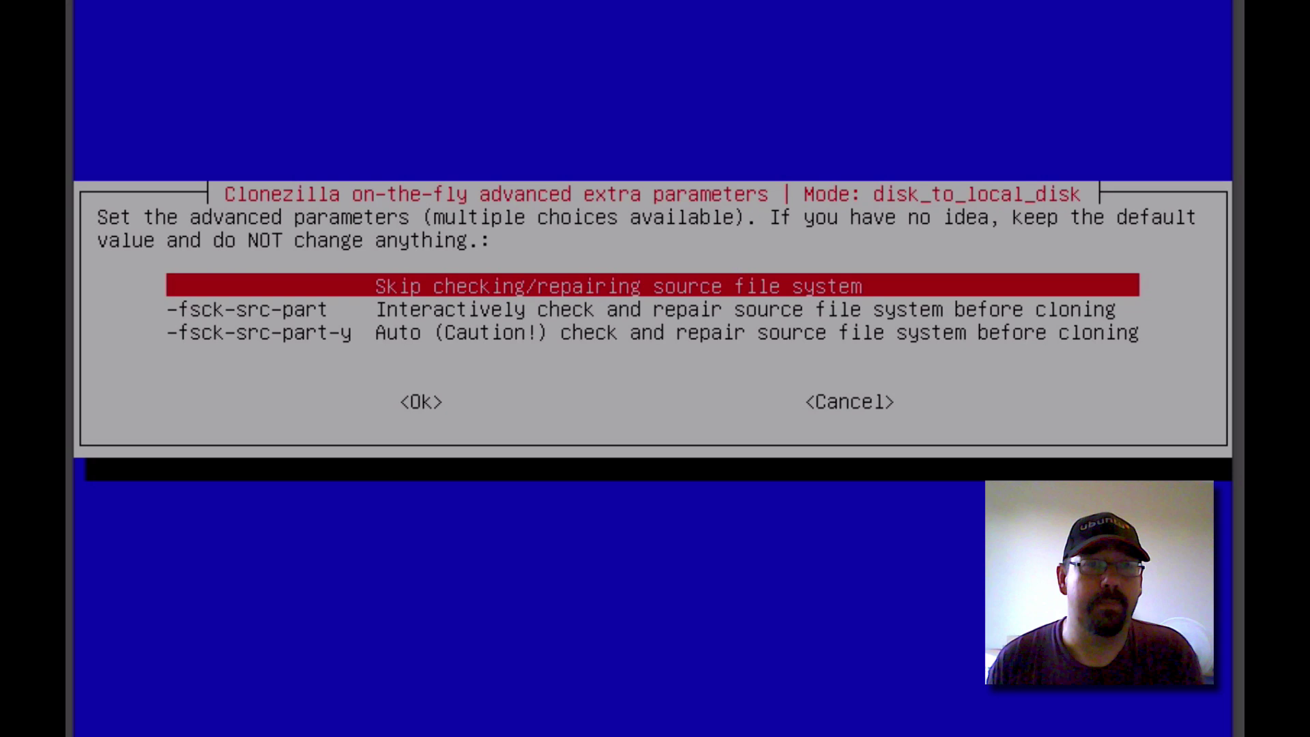
Keep the source file system check set to Skip checking.
{"action": "key", "text": "Down"}
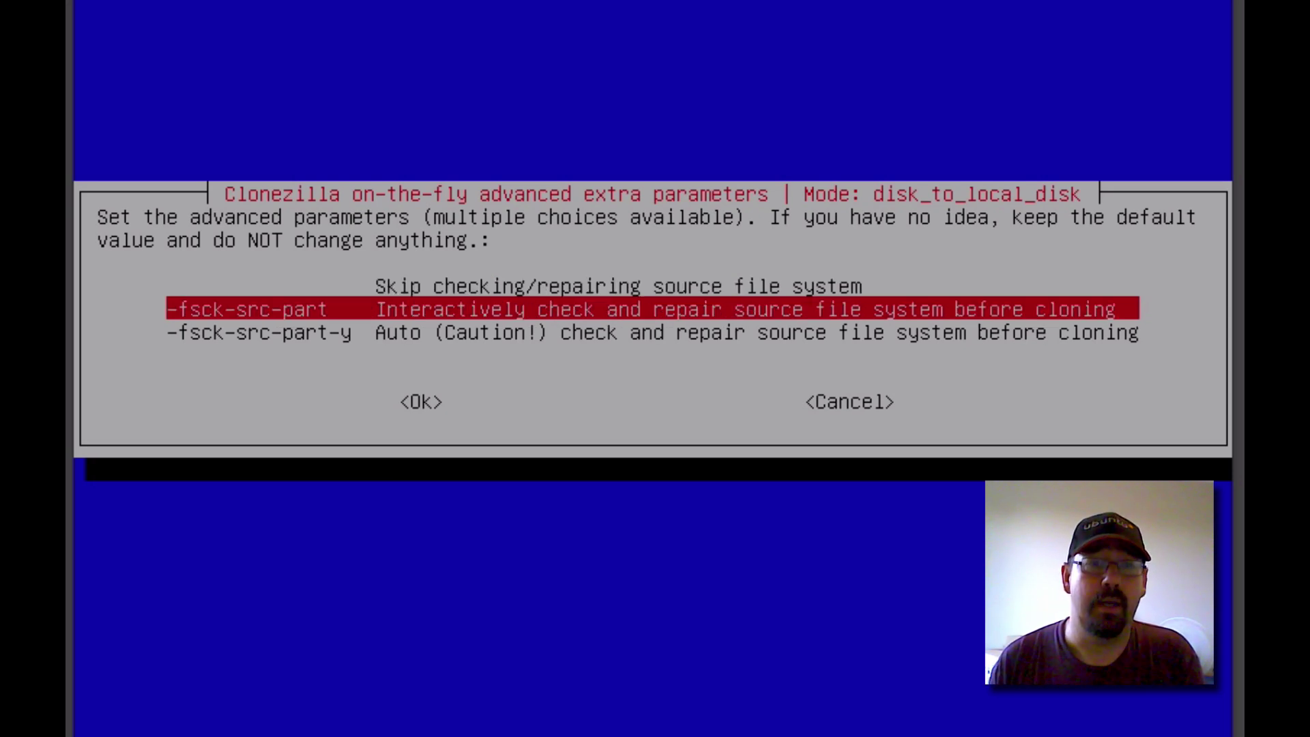
{"action": "key", "text": "Down"}
{"action": "key", "text": "Up"}
{"action": "key", "text": "Up"}
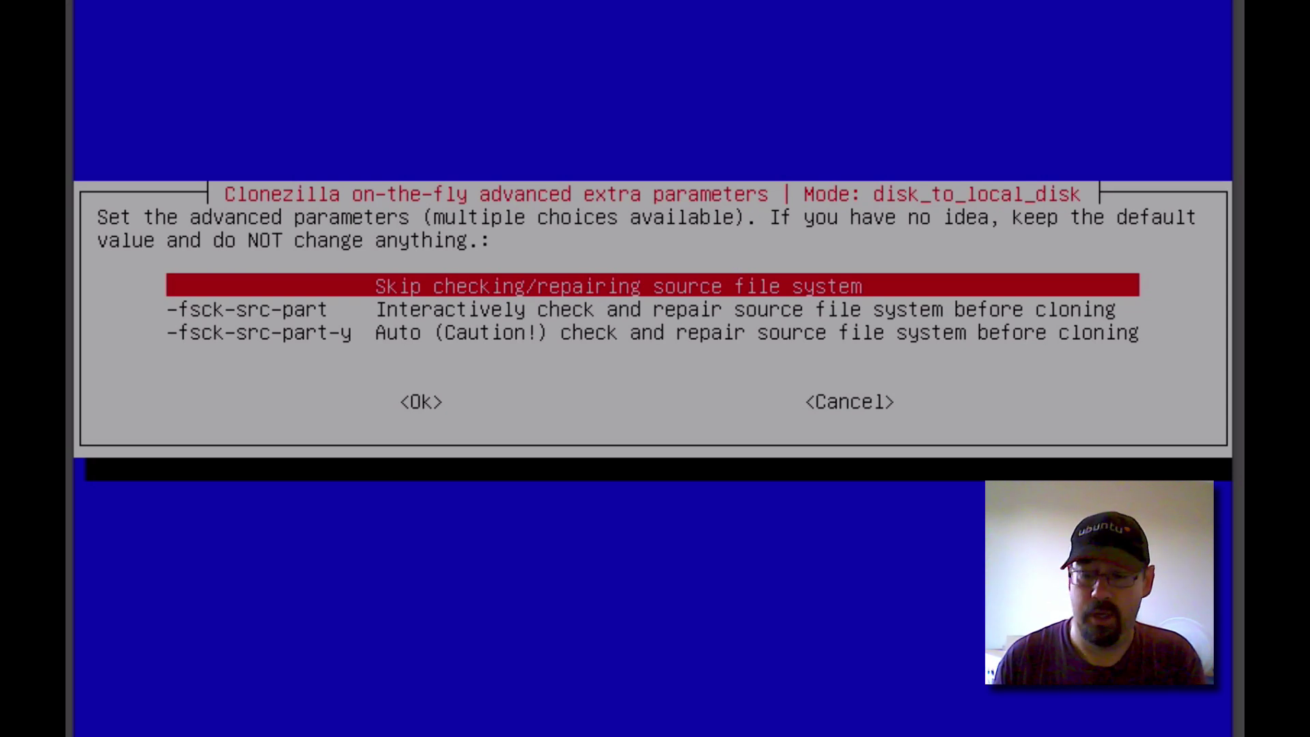
{"action": "key", "text": "Return"}
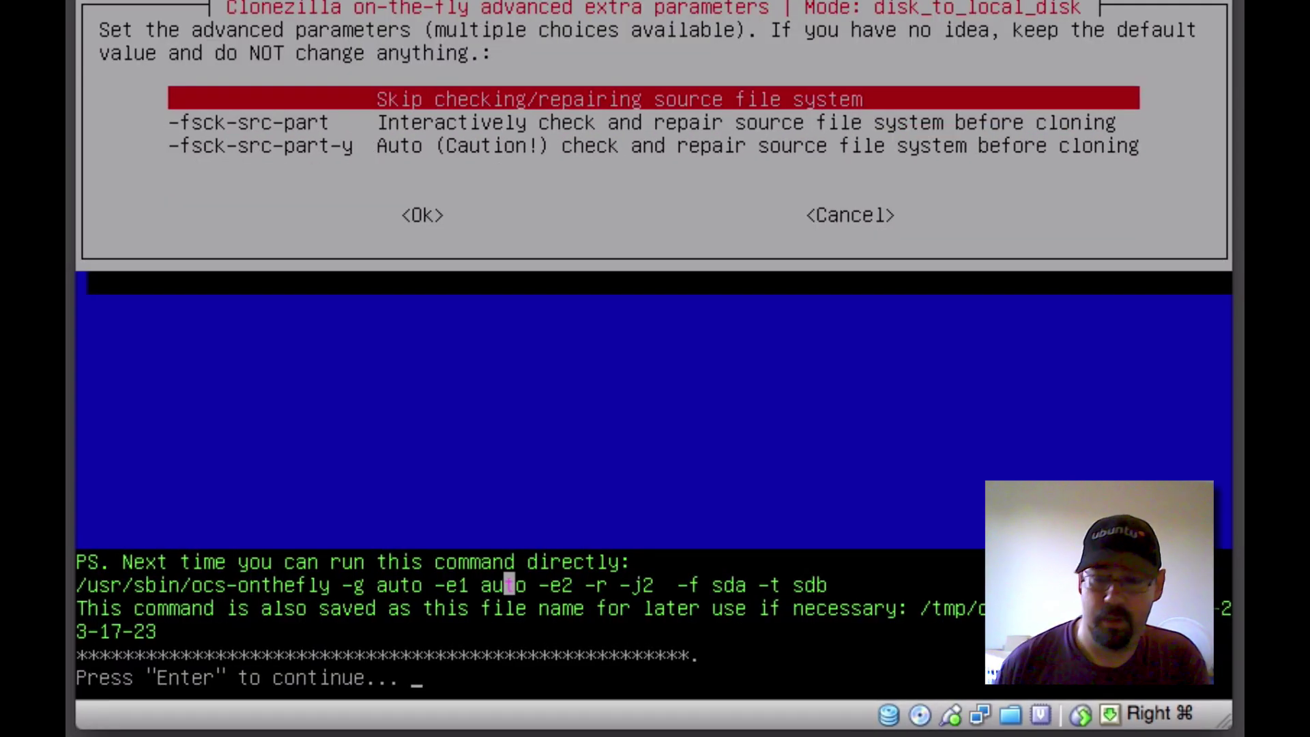
Answer y to both overwrite warnings so sdb gets sda's partition table.
{"action": "key", "text": "Return"}
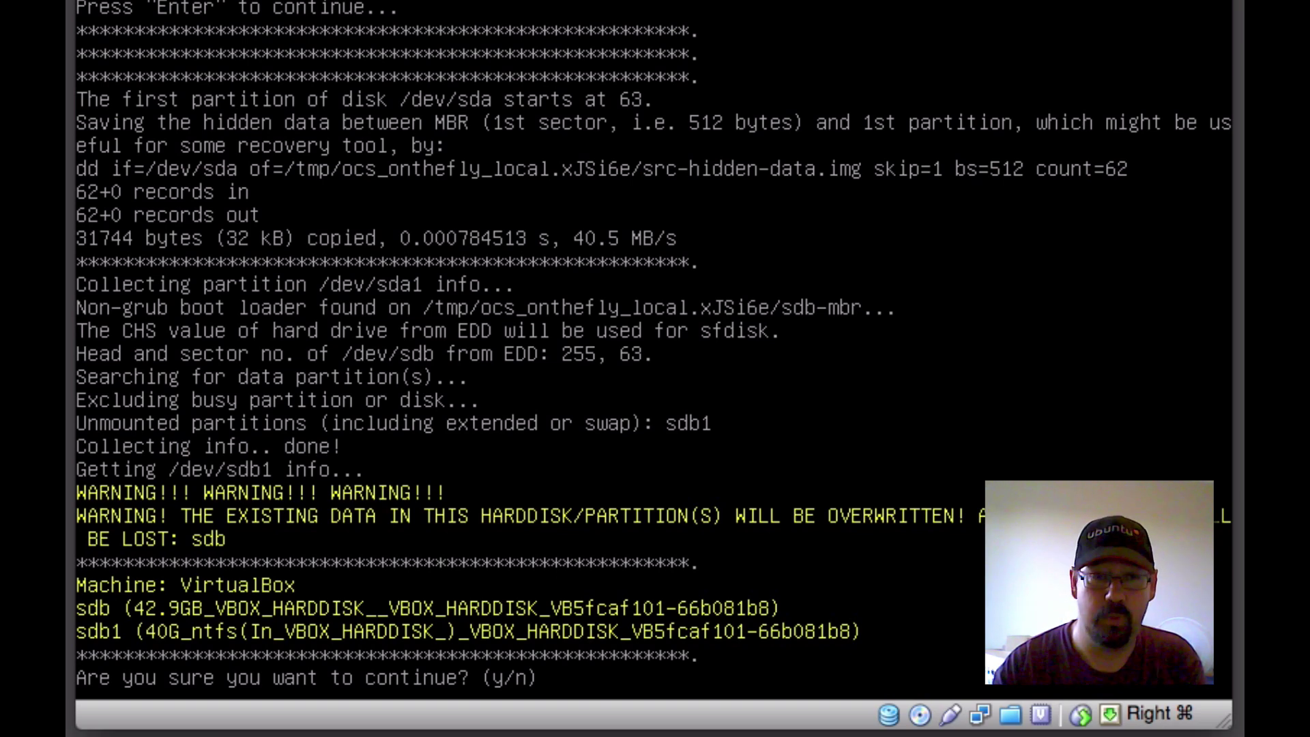
{"action": "type", "text": "y"}
{"action": "key", "text": "Return"}
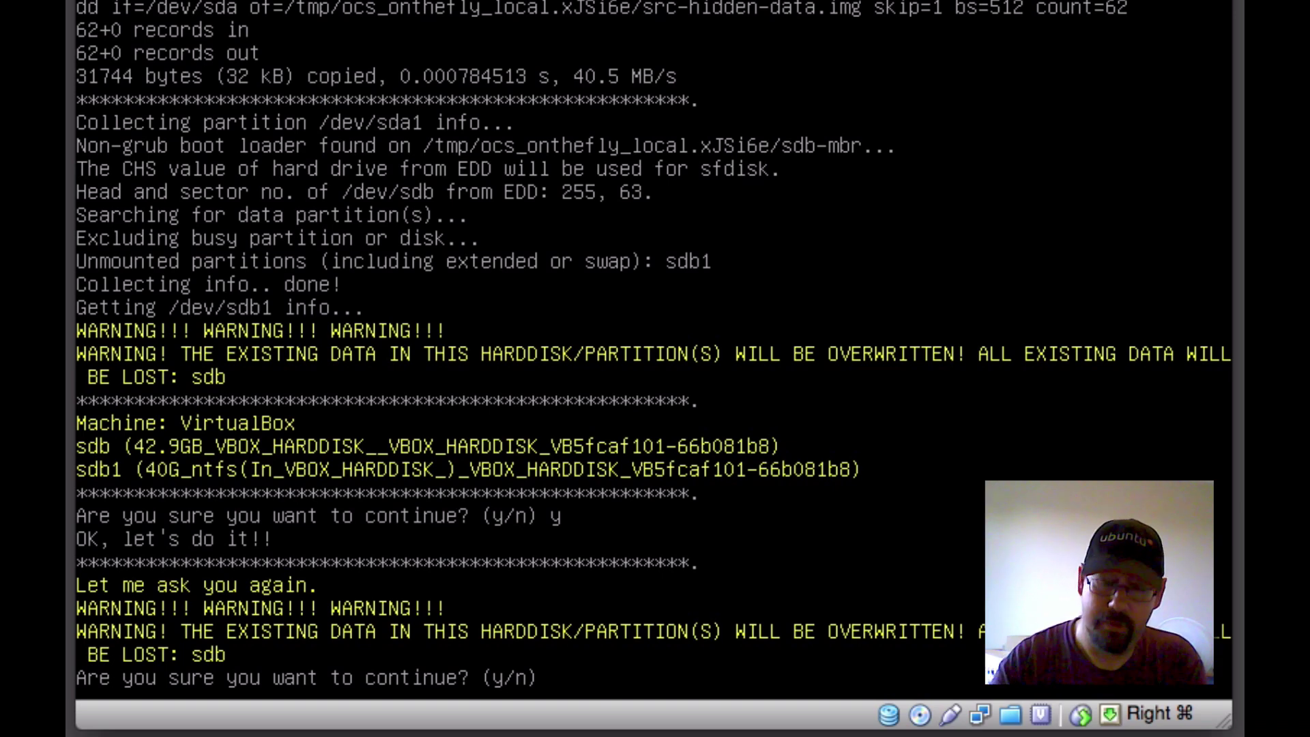
{"action": "type", "text": "y"}
{"action": "key", "text": "Return"}
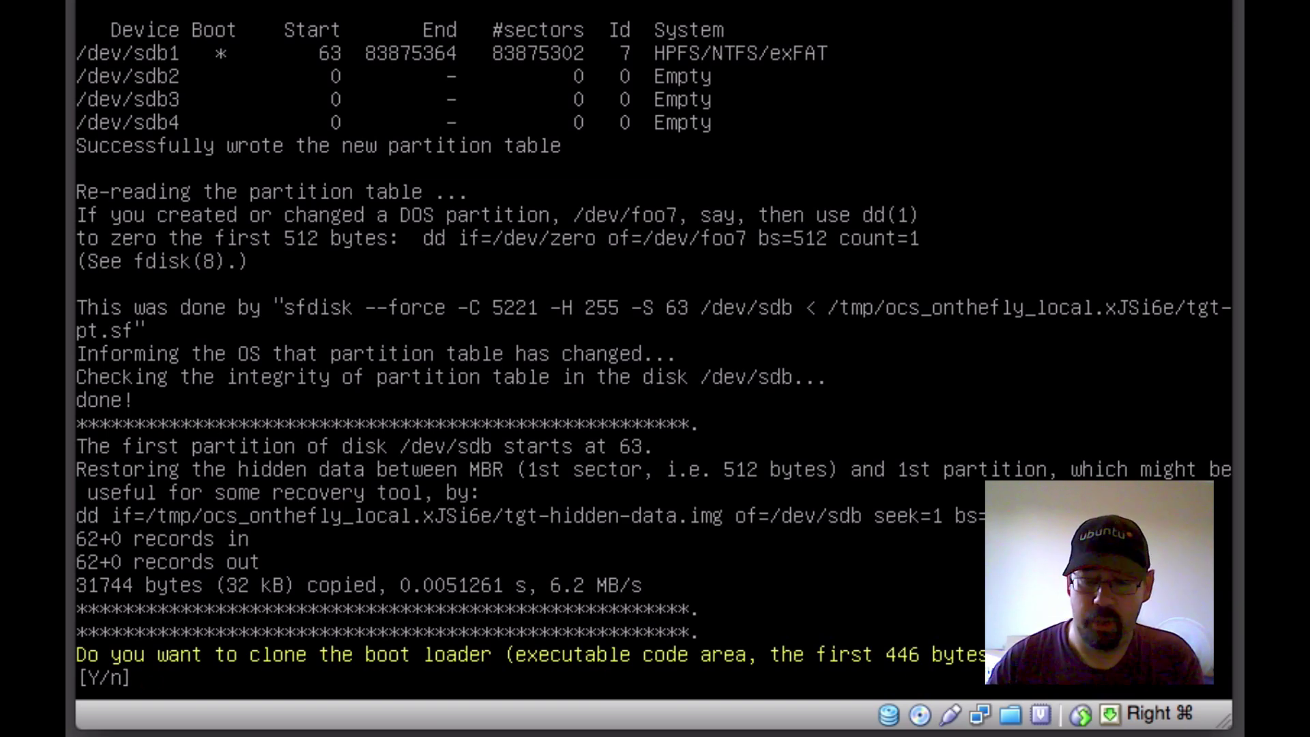
Answer y to clone the boot loader and let the sda-to-sdb copy finish.
{"action": "type", "text": "y"}
{"action": "key", "text": "Return"}
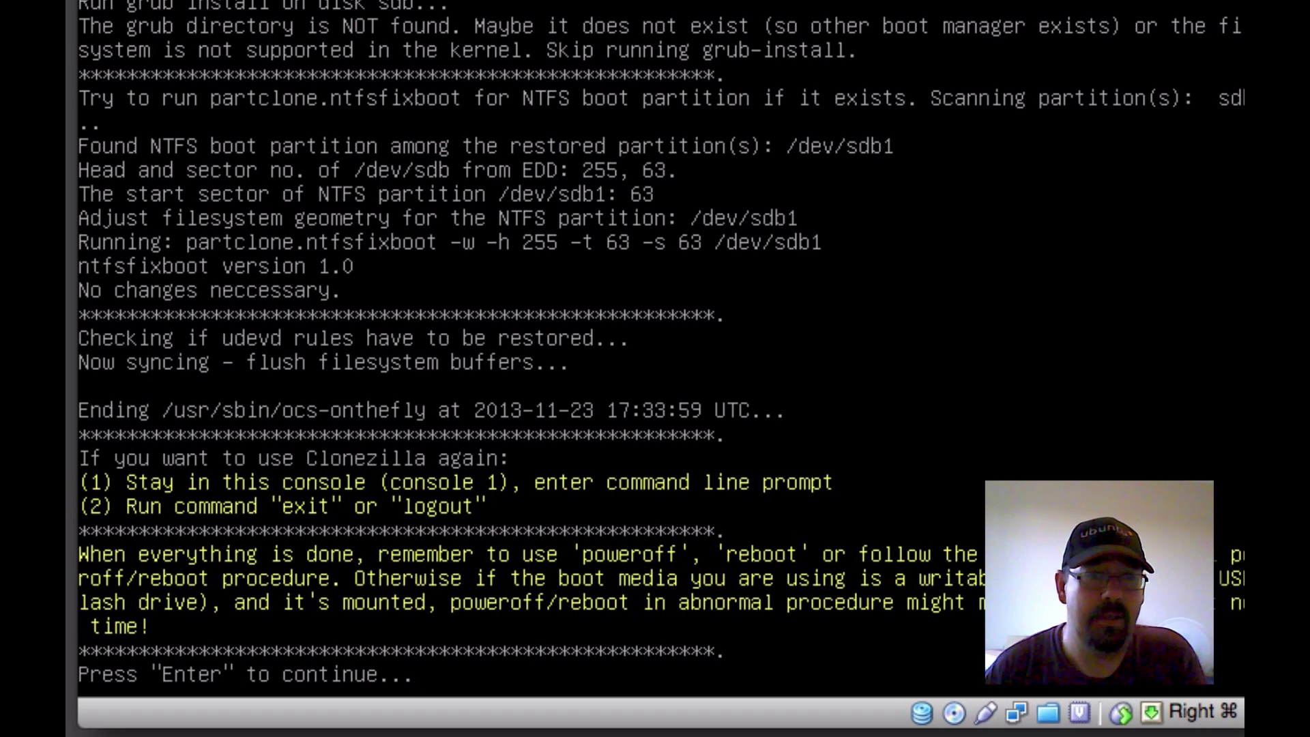
Choose poweroff in Clonezilla, then close the XP Working window with 'Power off the machine'.
{"action": "key", "text": "Return"}
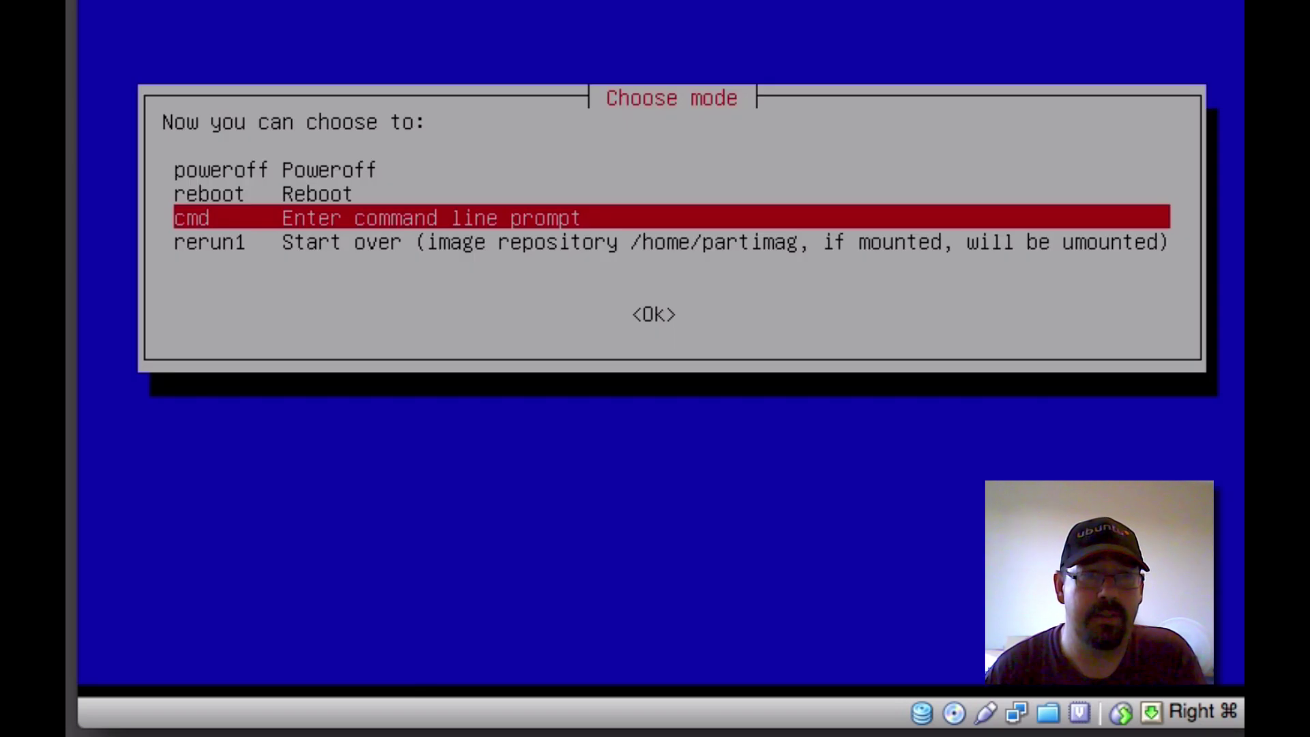
{"action": "key", "text": "Up"}
{"action": "key", "text": "Up"}
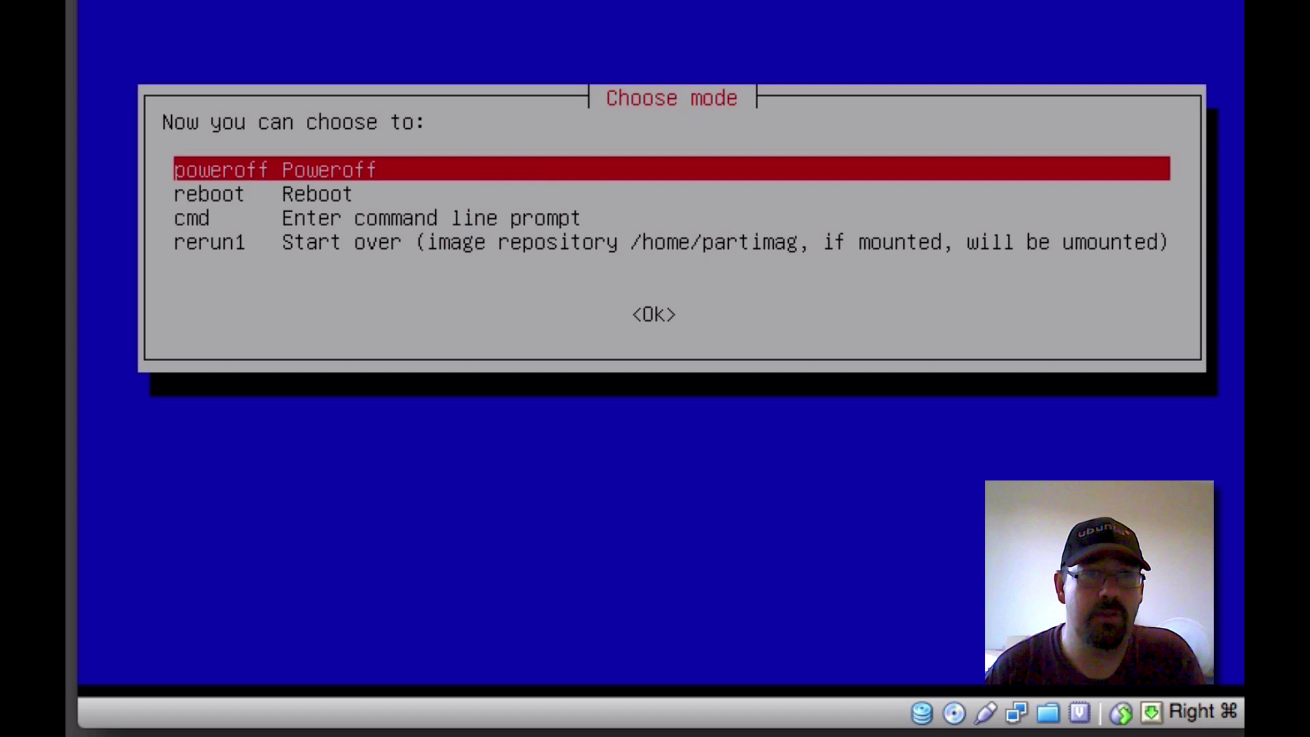
{"action": "key", "text": "Return"}
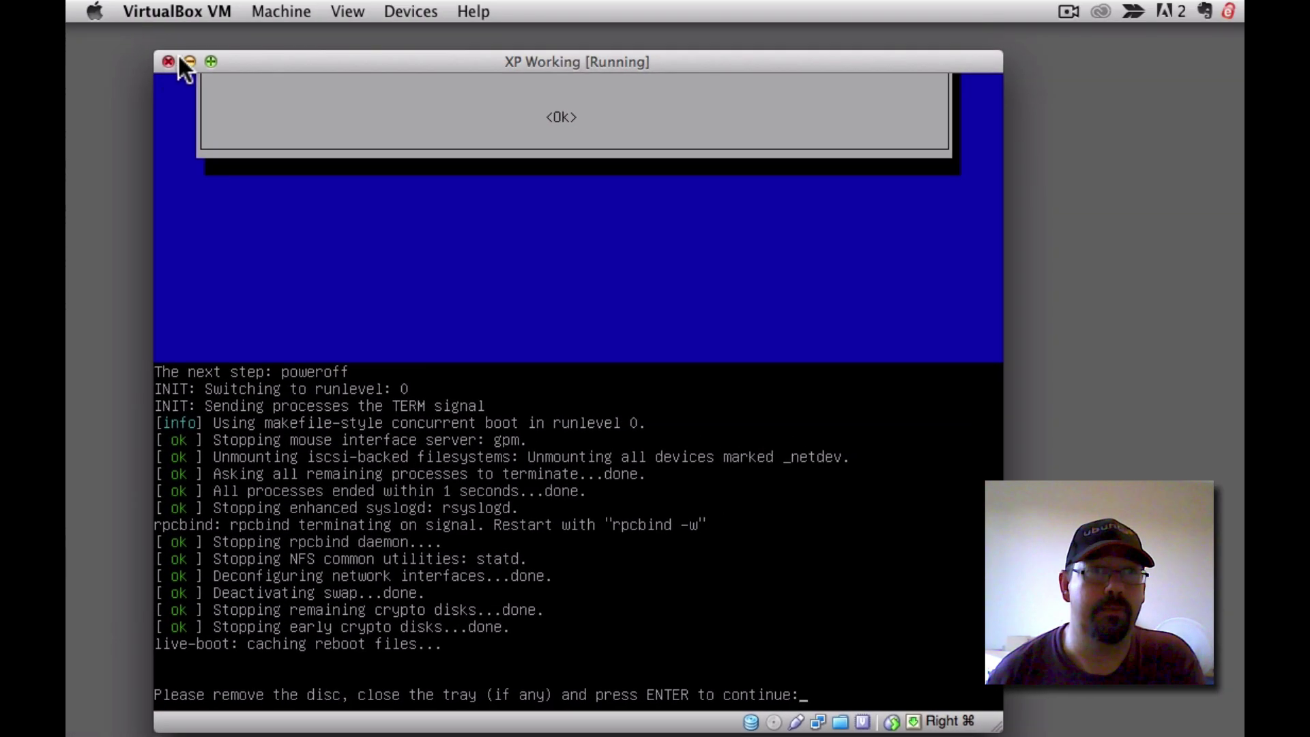
{"action": "left_click", "coordinate": [168, 62]}
{"action": "left_click", "coordinate": [597, 204]}
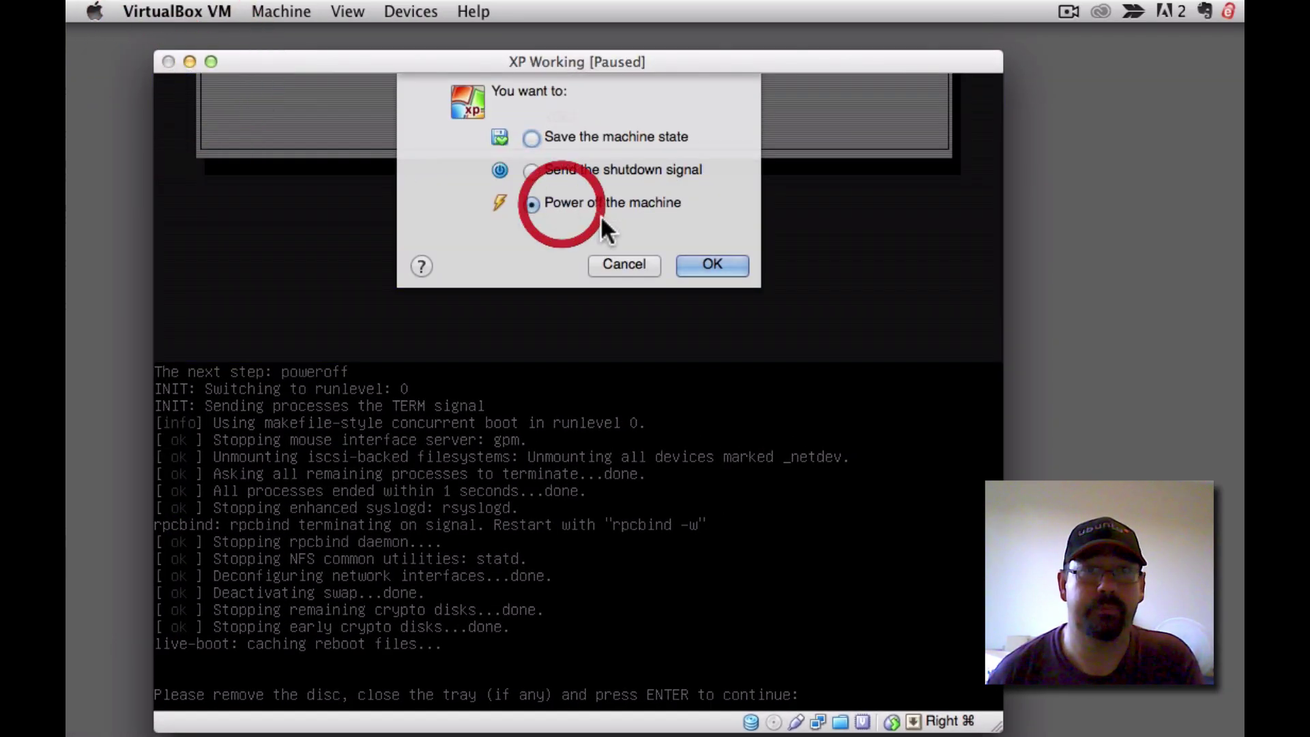
{"action": "left_click", "coordinate": [703, 266]}
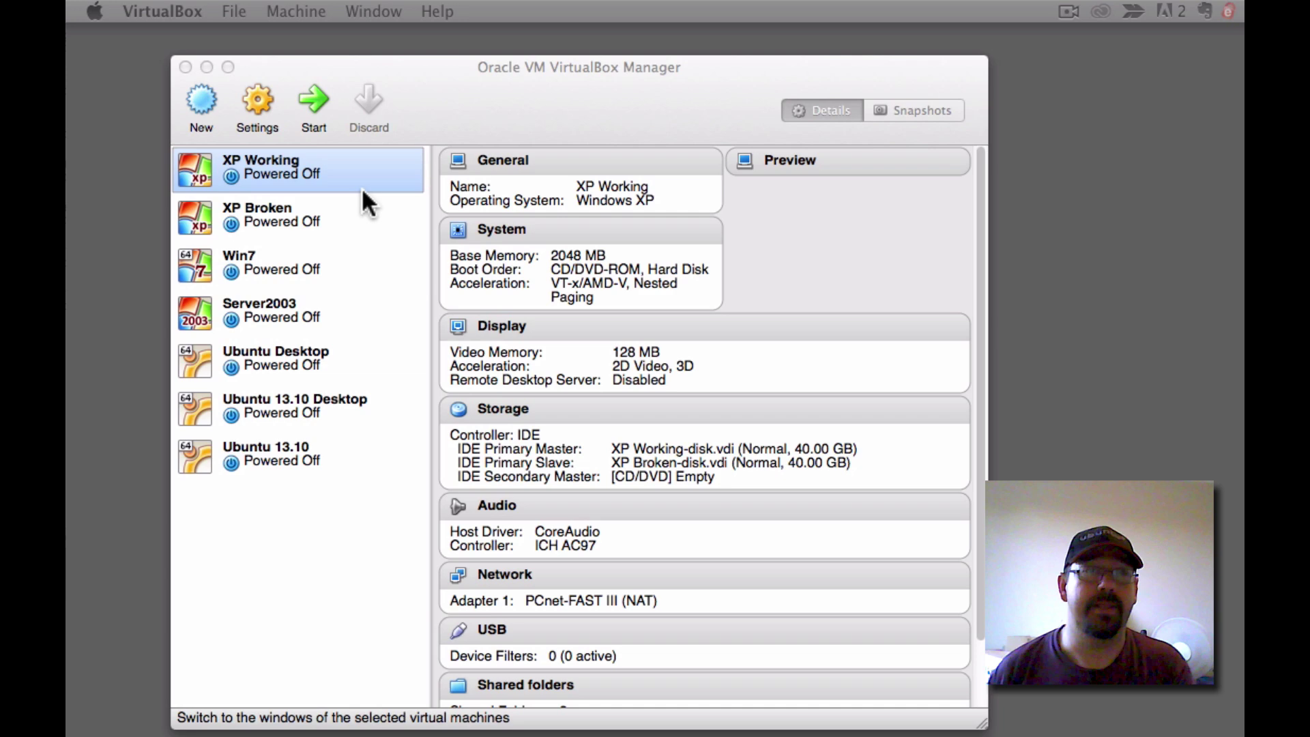
Remove XP Broken-disk.vdi from XP Working's storage settings and save.
{"action": "right_click", "coordinate": [357, 178]}
{"action": "left_click", "coordinate": [297, 167]}
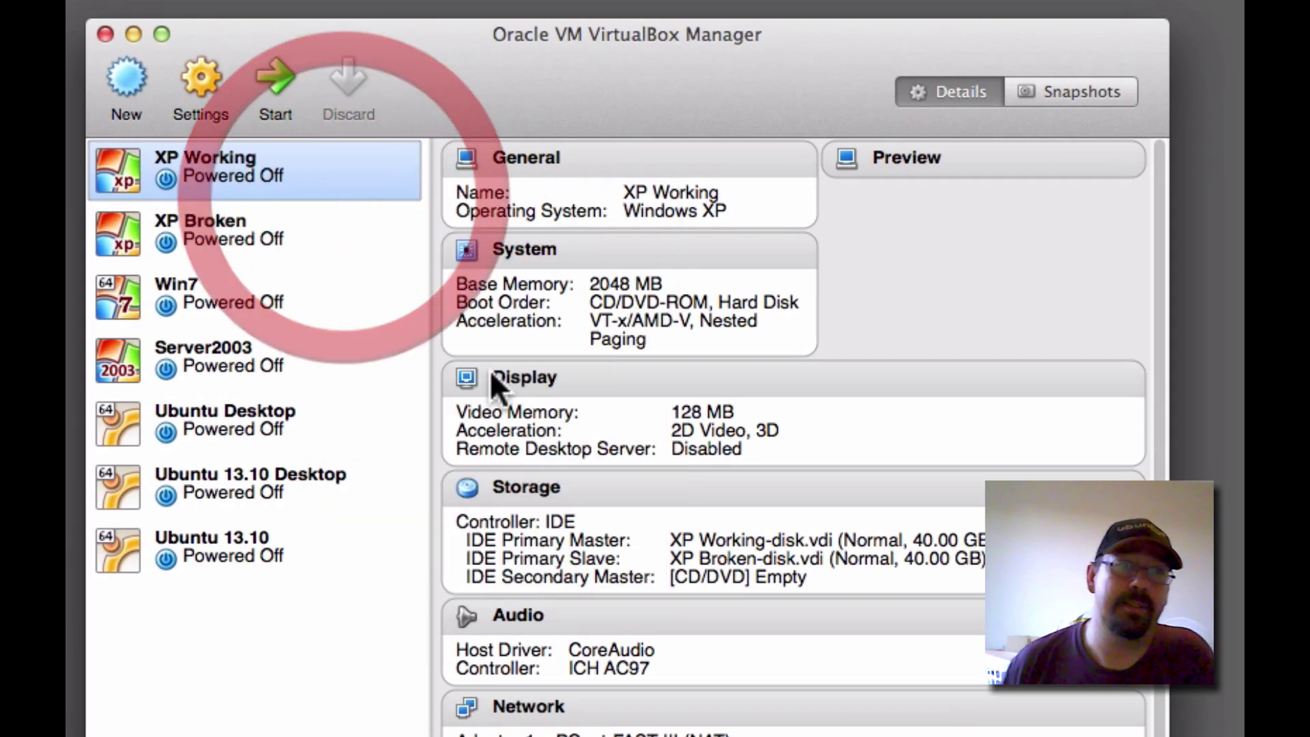
{"action": "key", "text": "super+s"}
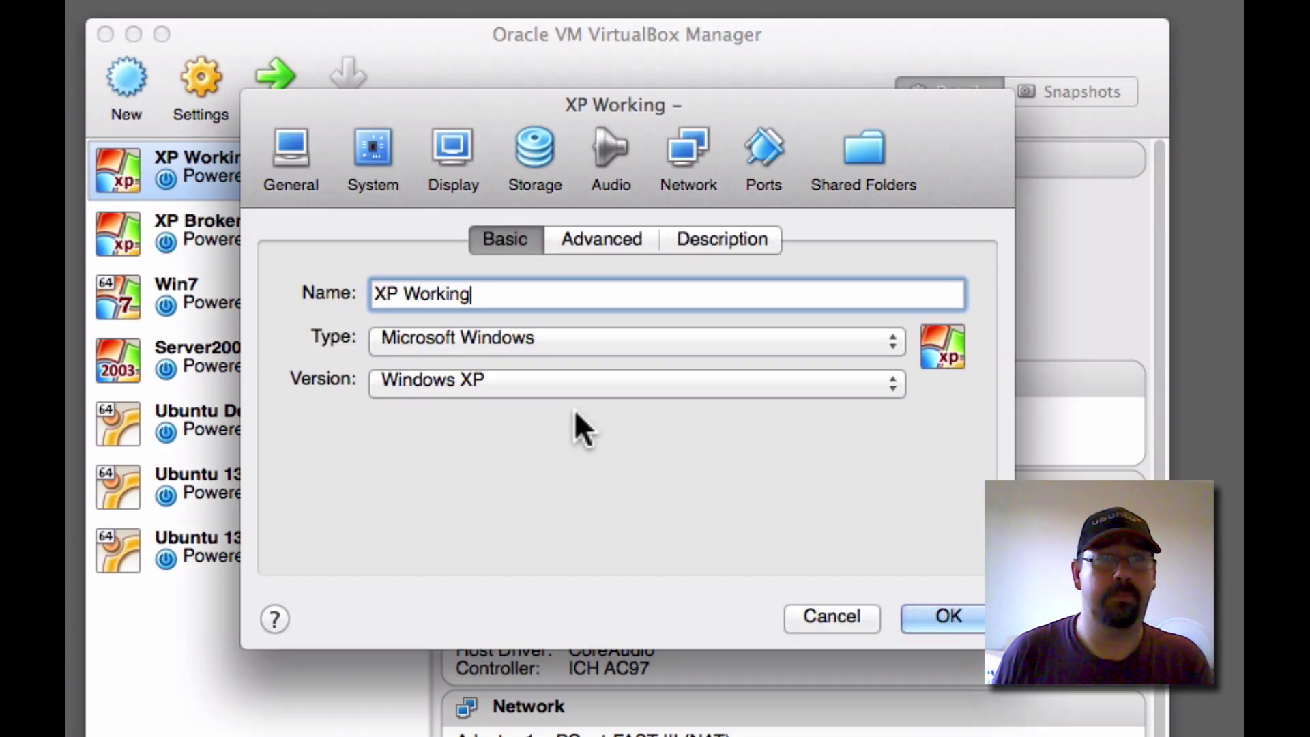
{"action": "left_click", "coordinate": [535, 151]}
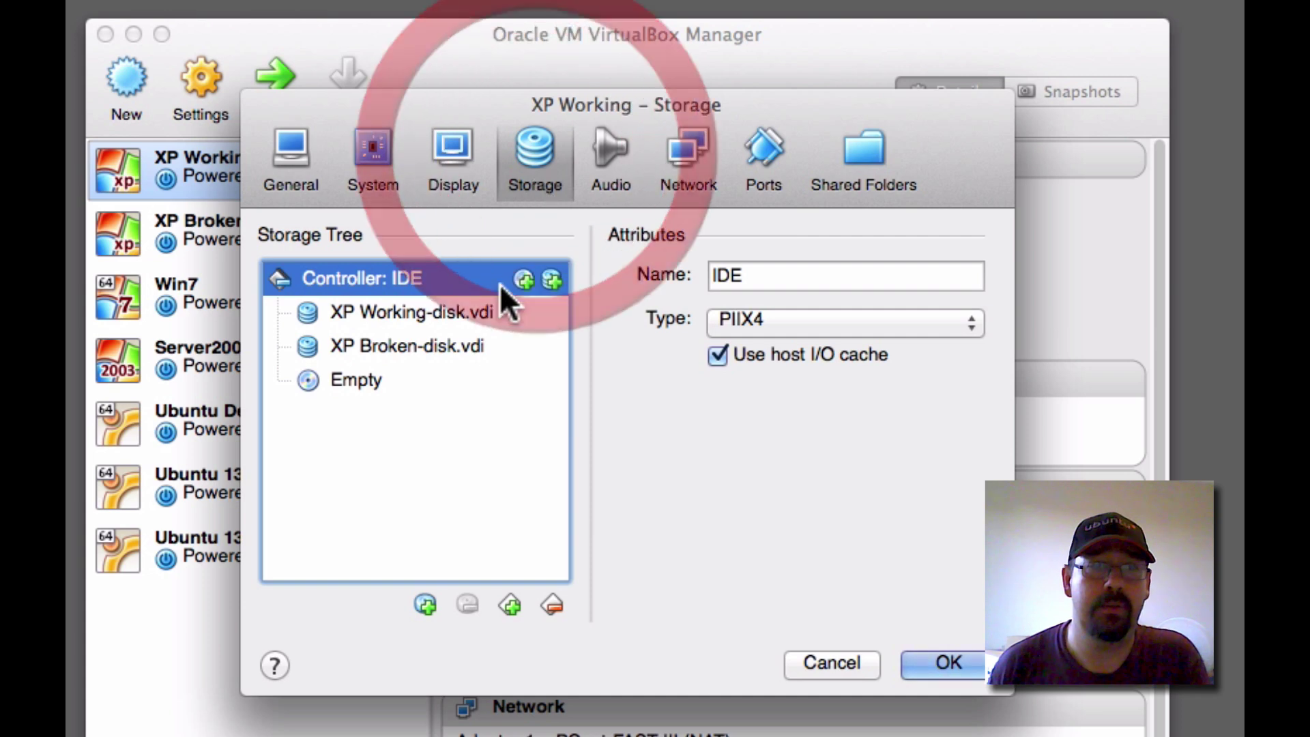
{"action": "left_click", "coordinate": [447, 346]}
{"action": "left_click", "coordinate": [468, 604]}
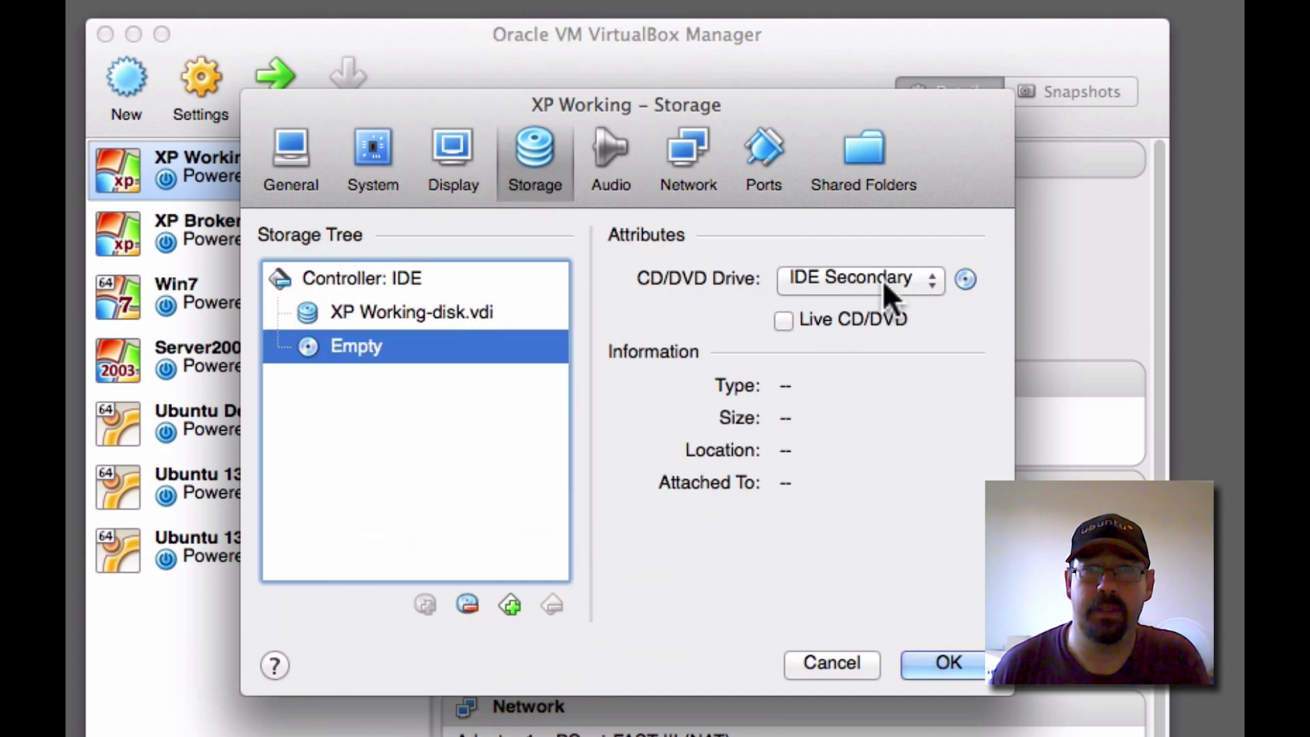
{"action": "left_click", "coordinate": [924, 672]}
Attach the existing XP Broken-disk.vdi to XP Broken's IDE controller and save.
{"action": "left_click", "coordinate": [234, 228]}
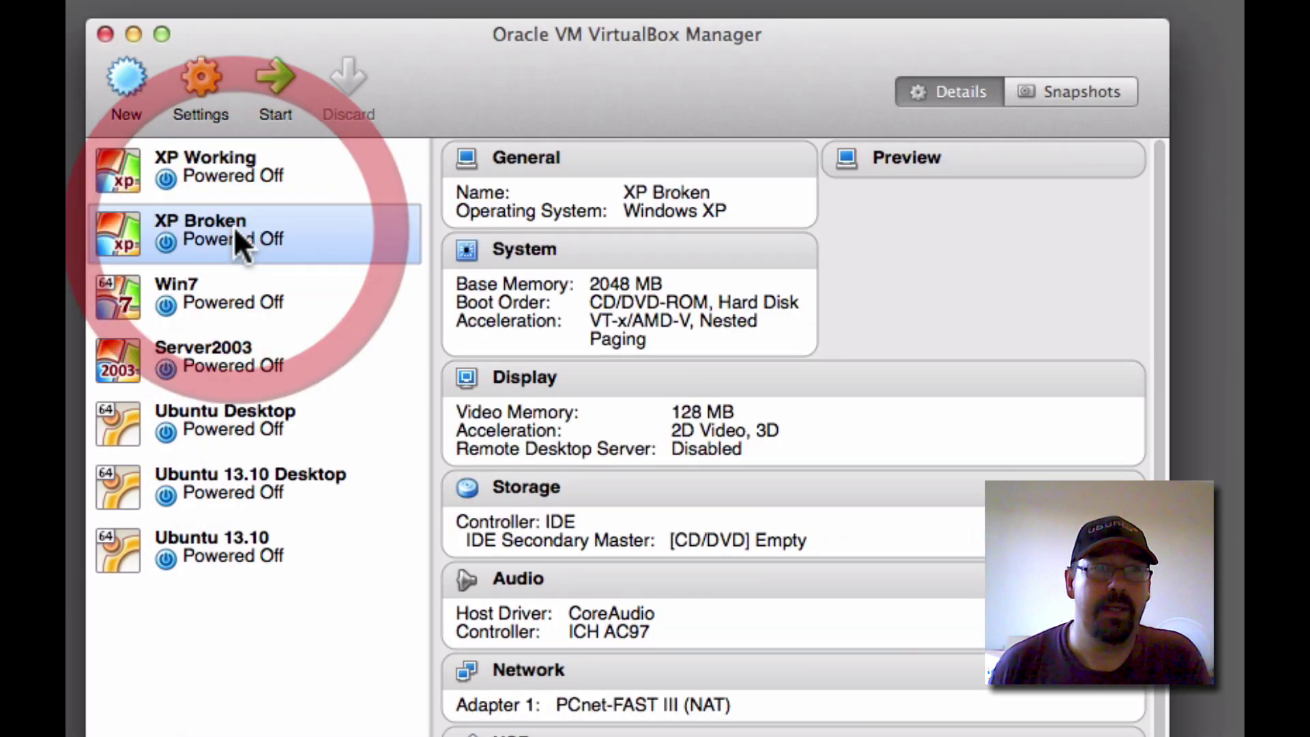
{"action": "right_click", "coordinate": [235, 232]}
{"action": "left_click", "coordinate": [265, 244]}
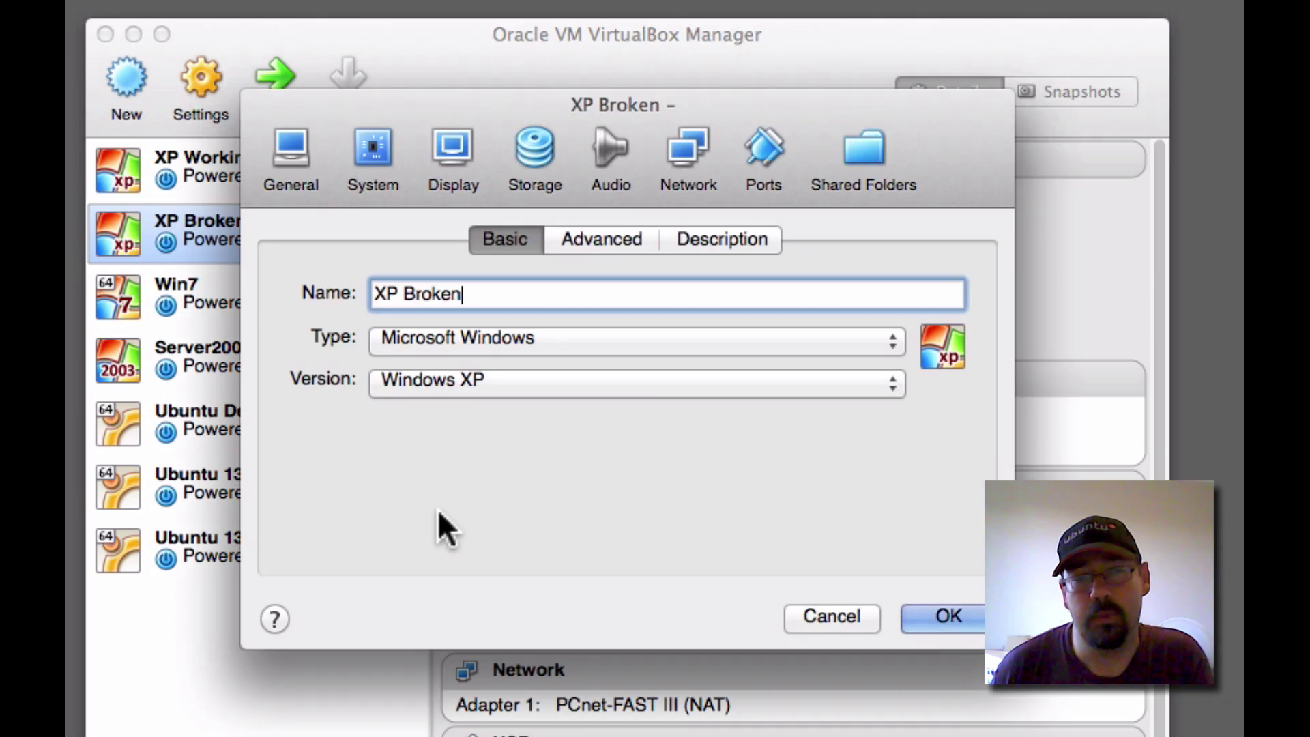
{"action": "left_click", "coordinate": [539, 157]}
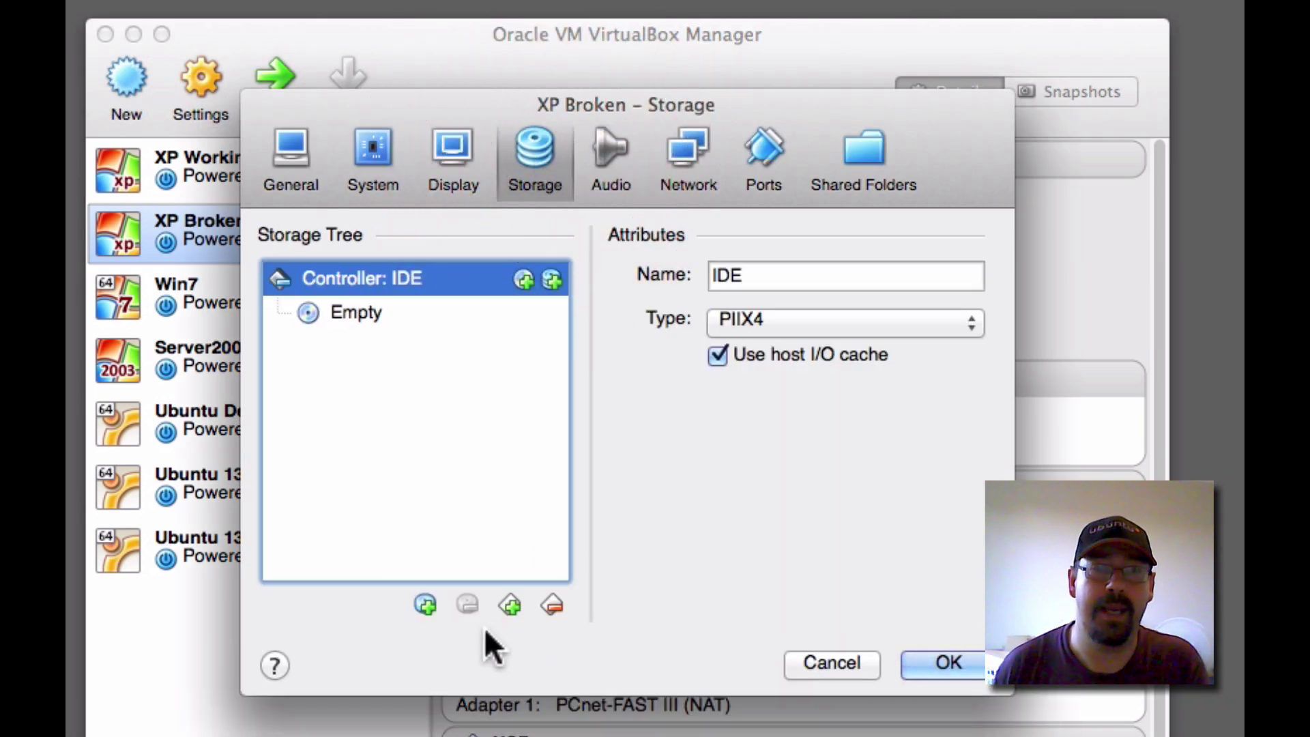
{"action": "left_click", "coordinate": [551, 279]}
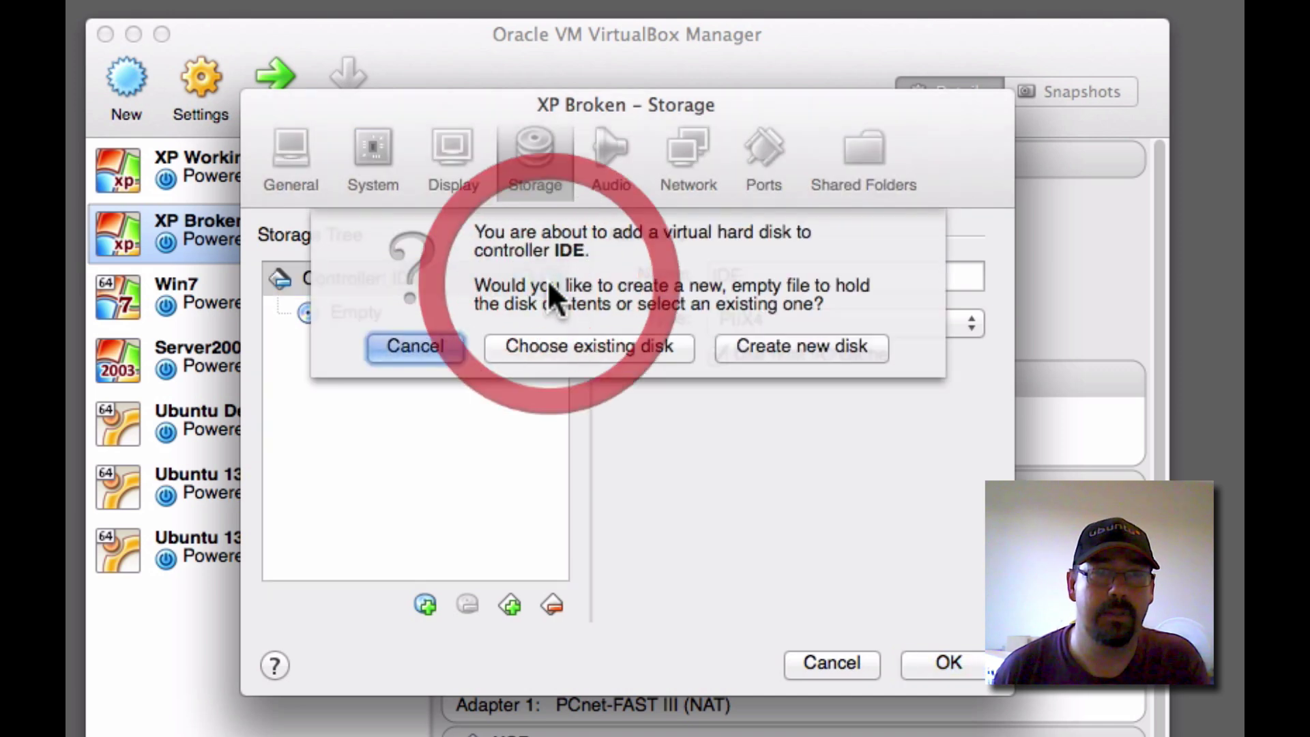
{"action": "left_click", "coordinate": [581, 344]}
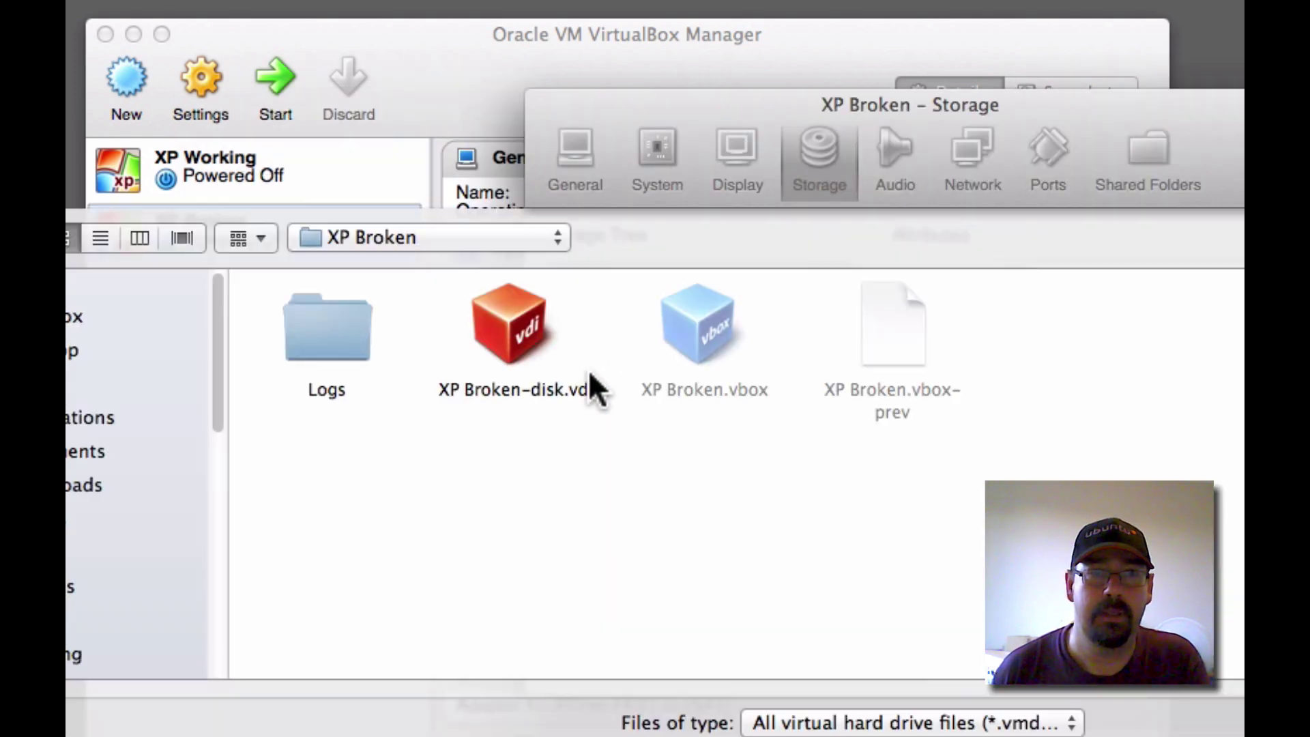
{"action": "left_click", "coordinate": [505, 329]}
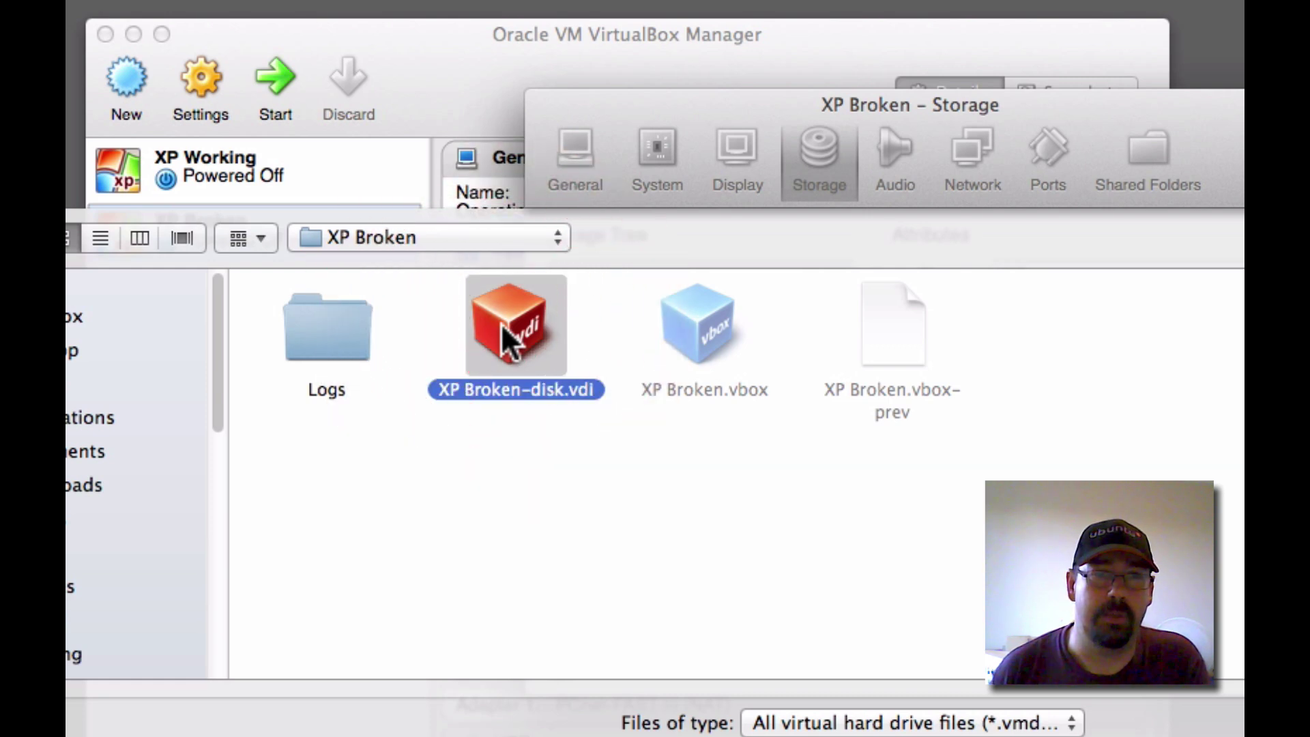
{"action": "double_click", "coordinate": [505, 329]}
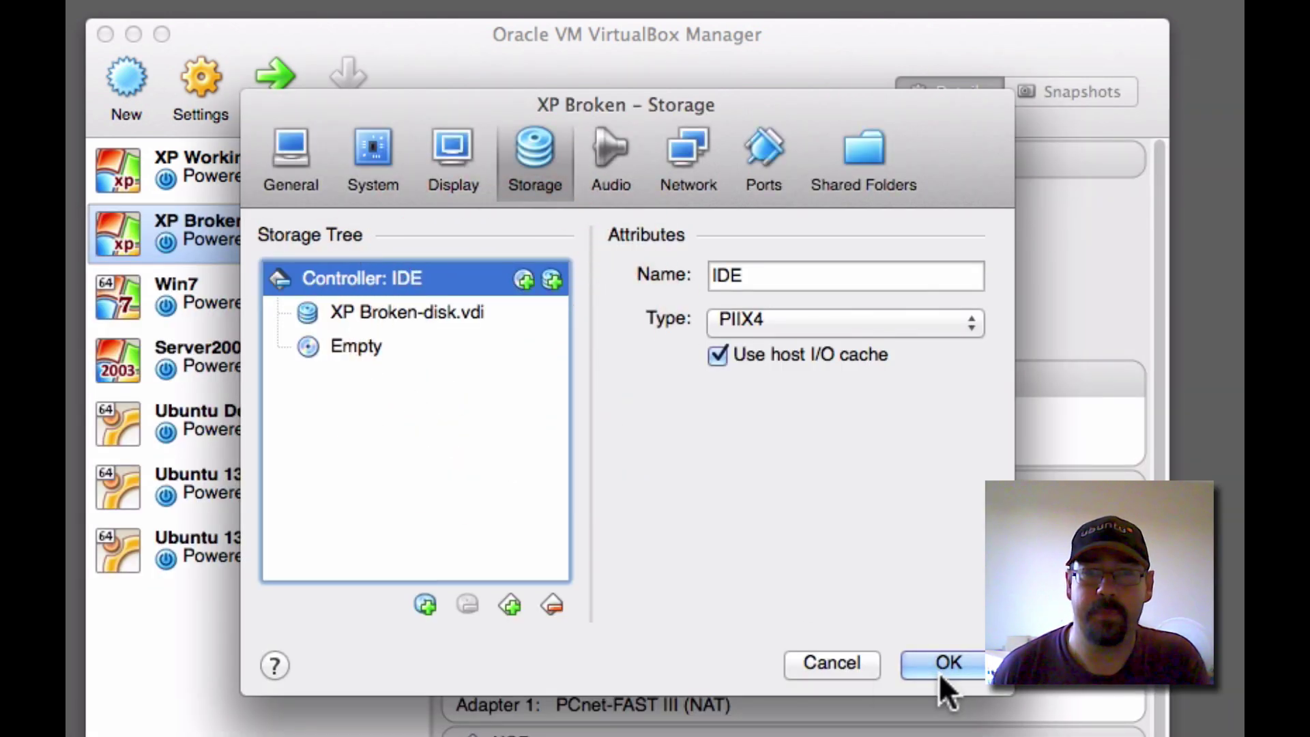
{"action": "left_click", "coordinate": [467, 320]}
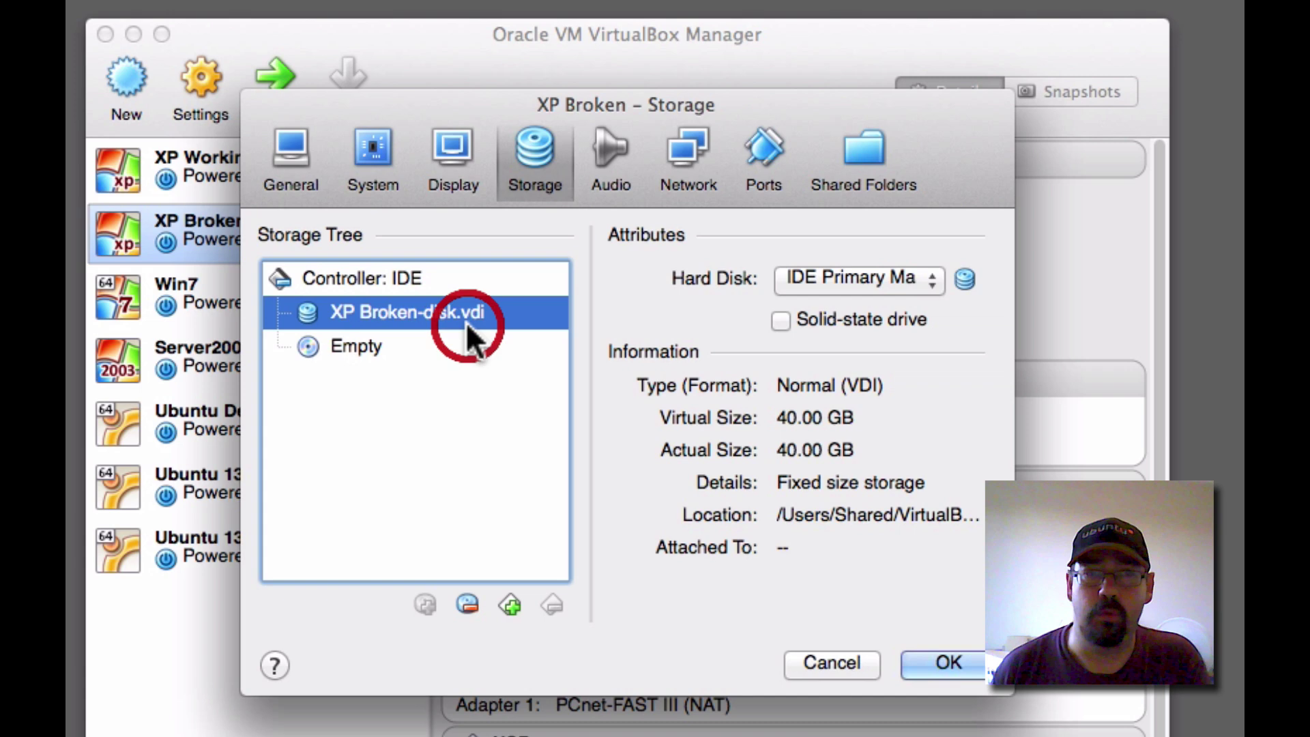
{"action": "left_click", "coordinate": [949, 664]}
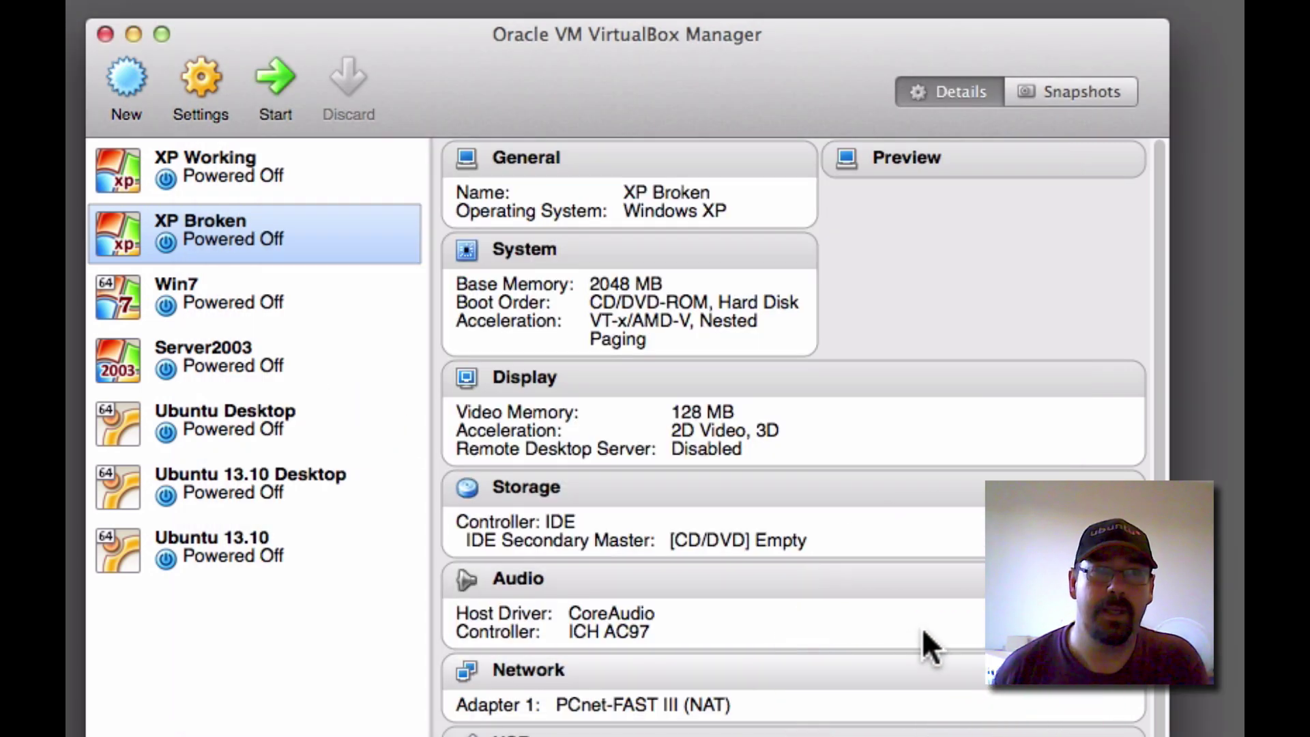
Start XP Broken and let it boot to the Windows XP desktop showing XP-WORKING.
{"action": "double_click", "coordinate": [292, 228]}
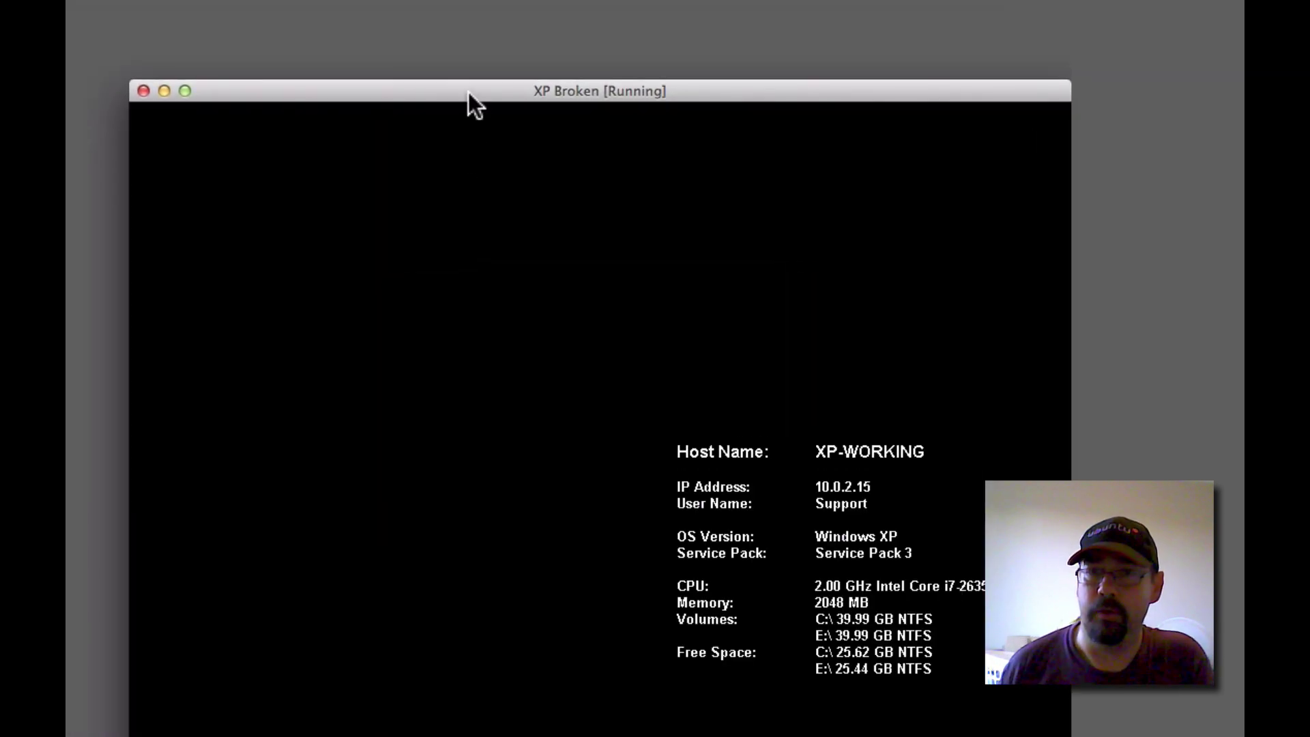
{"action": "left_click_drag", "start_coordinate": [469, 92], "coordinate": [412, 19]}
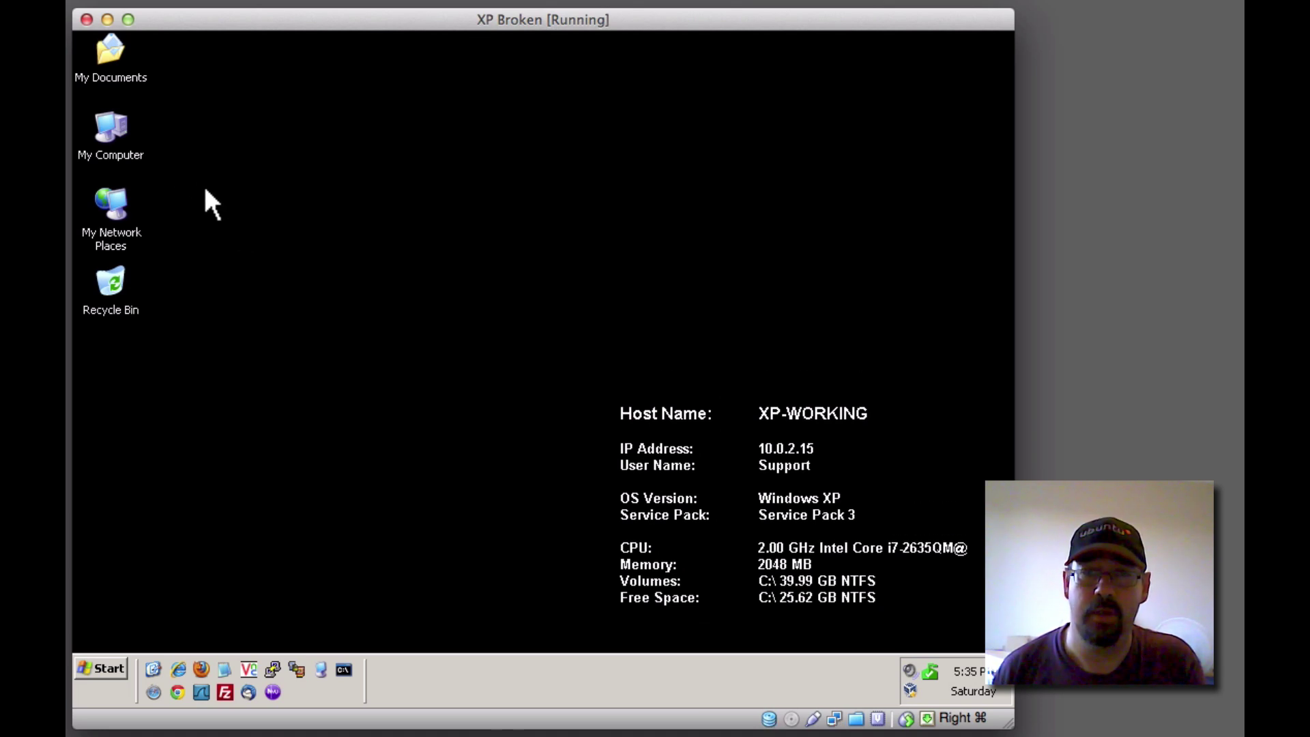
Change the computer name from xp-working to xp-repaired in System Properties.
{"action": "right_click", "coordinate": [102, 124]}
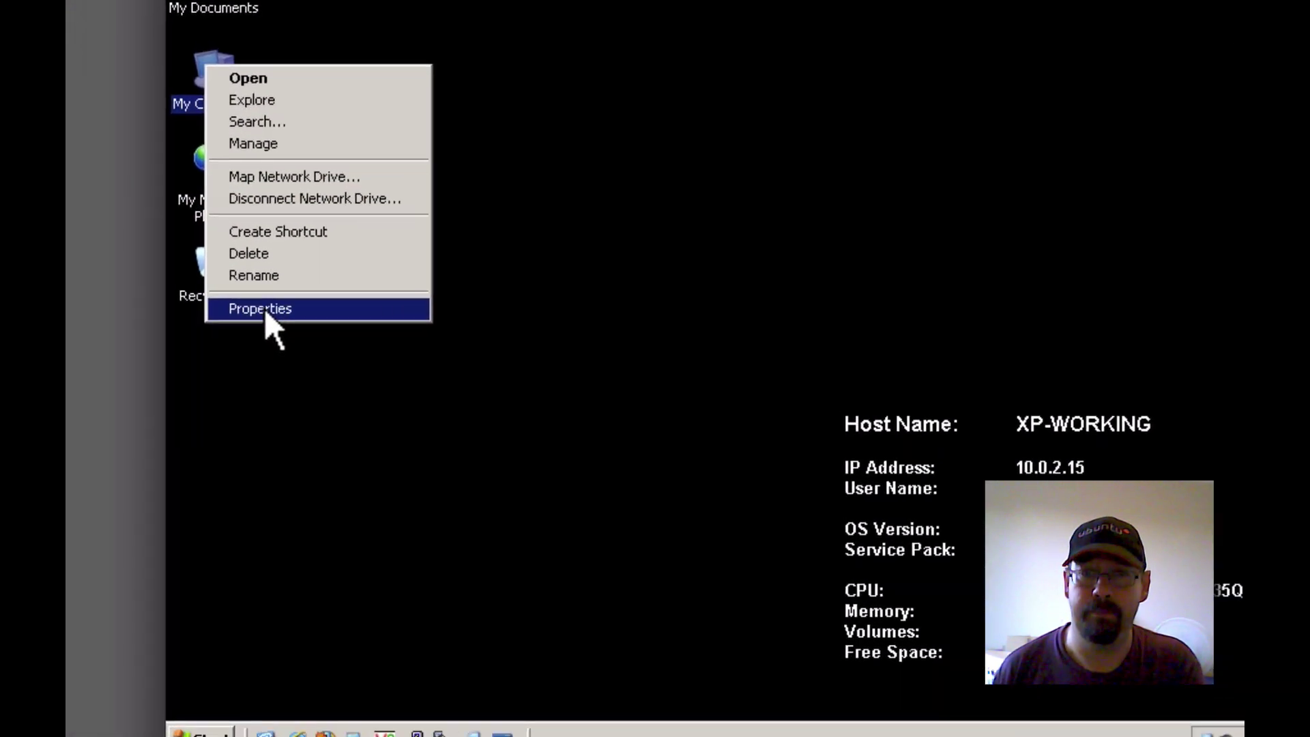
{"action": "left_click", "coordinate": [264, 309]}
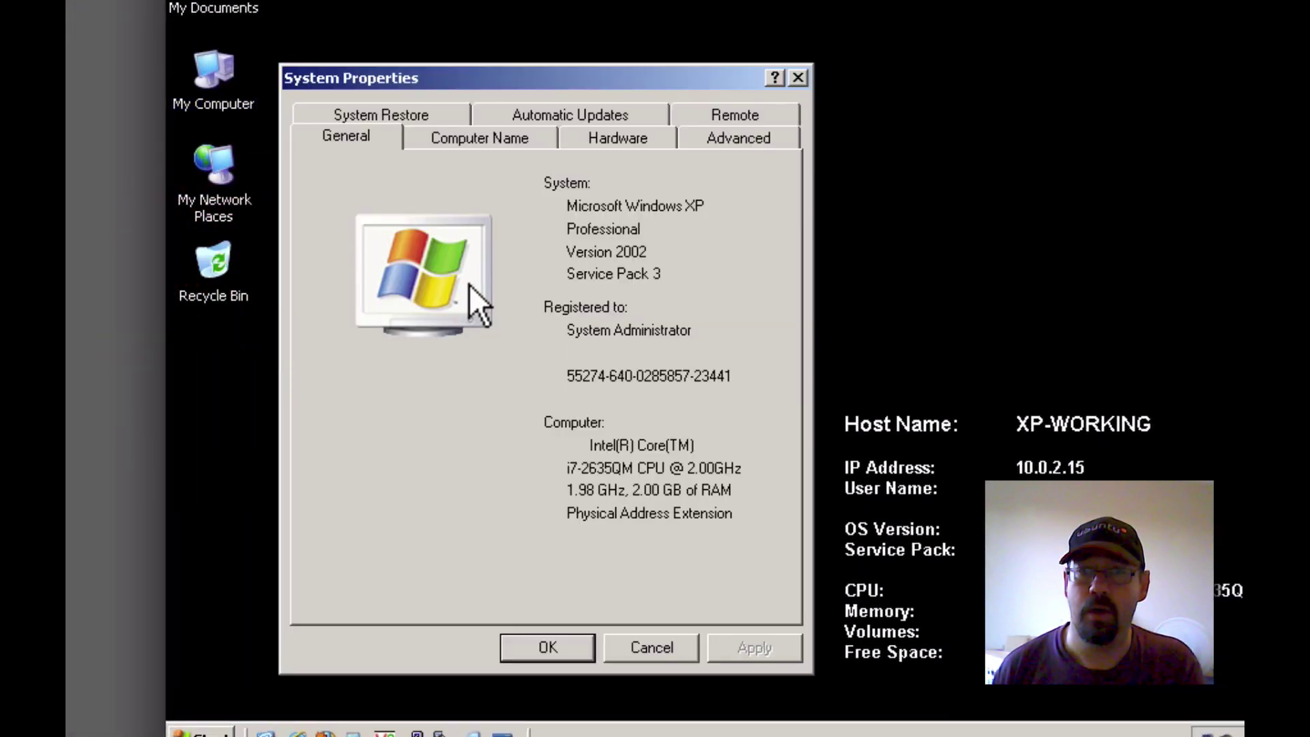
{"action": "left_click", "coordinate": [477, 140]}
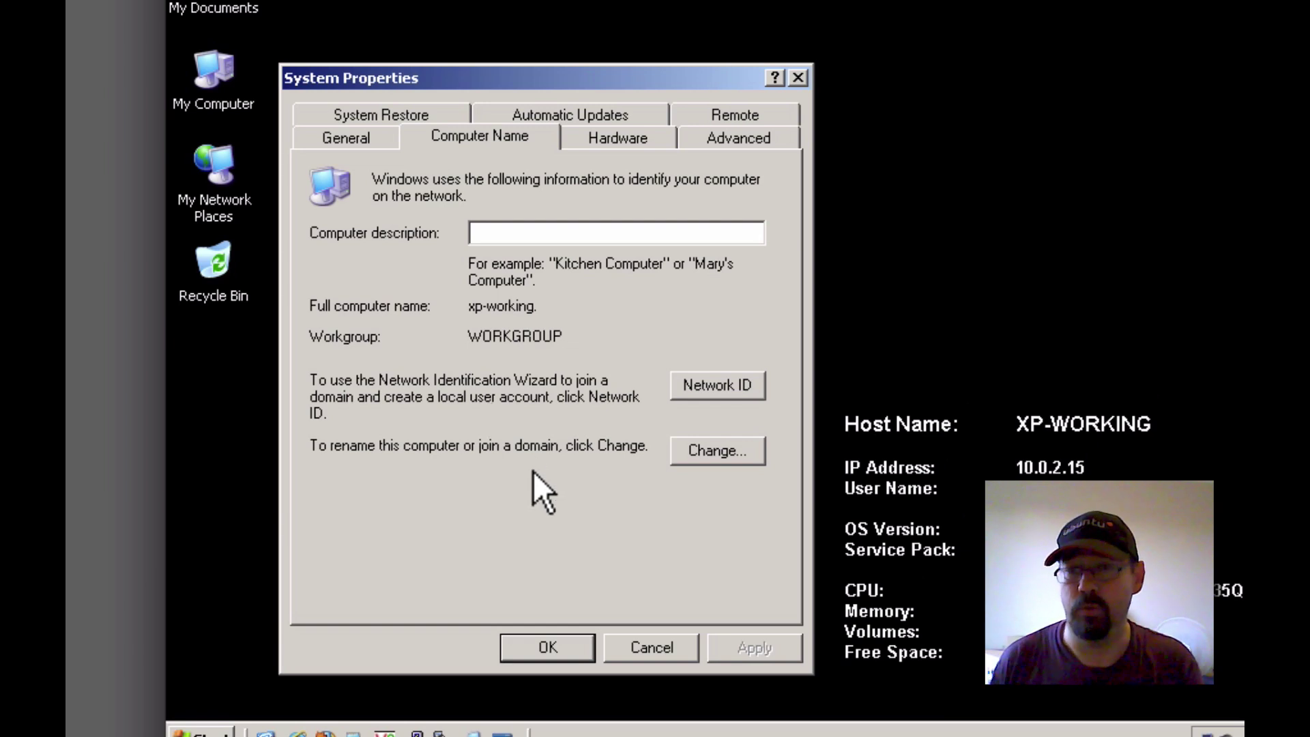
{"action": "left_click", "coordinate": [705, 456]}
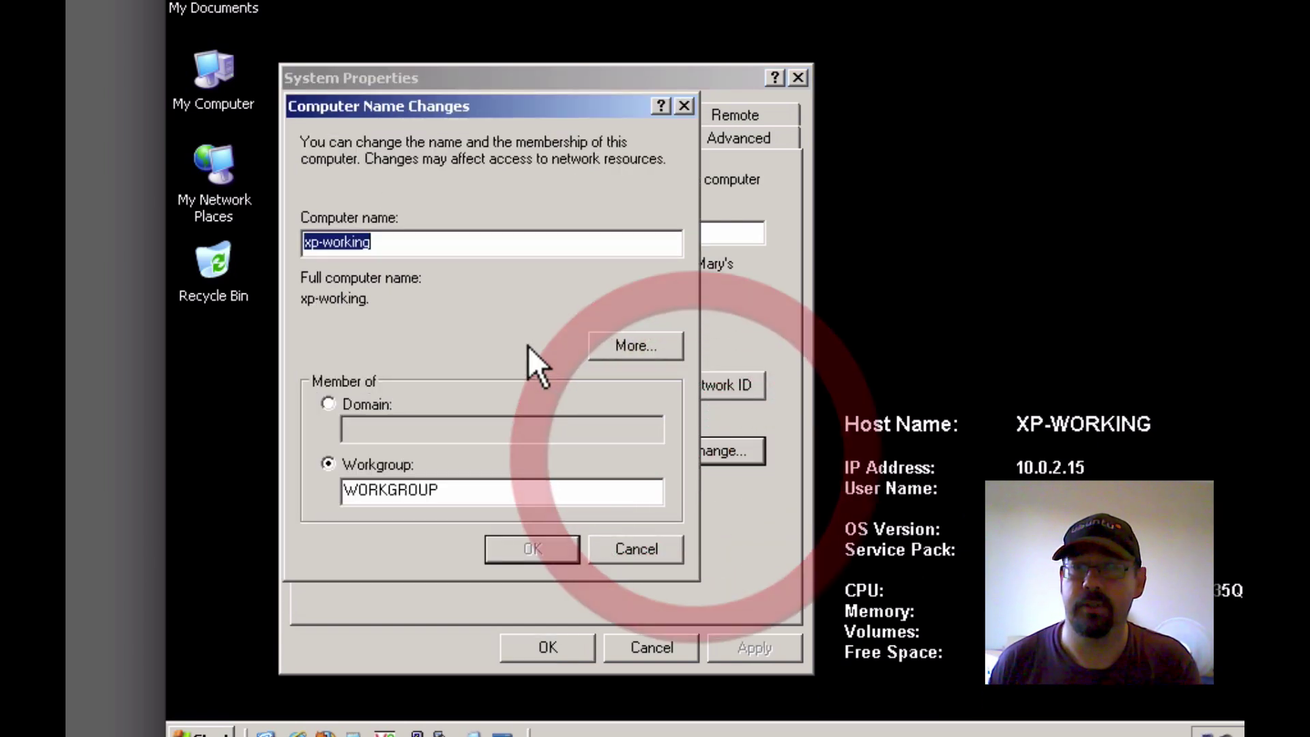
{"action": "left_click", "coordinate": [410, 247]}
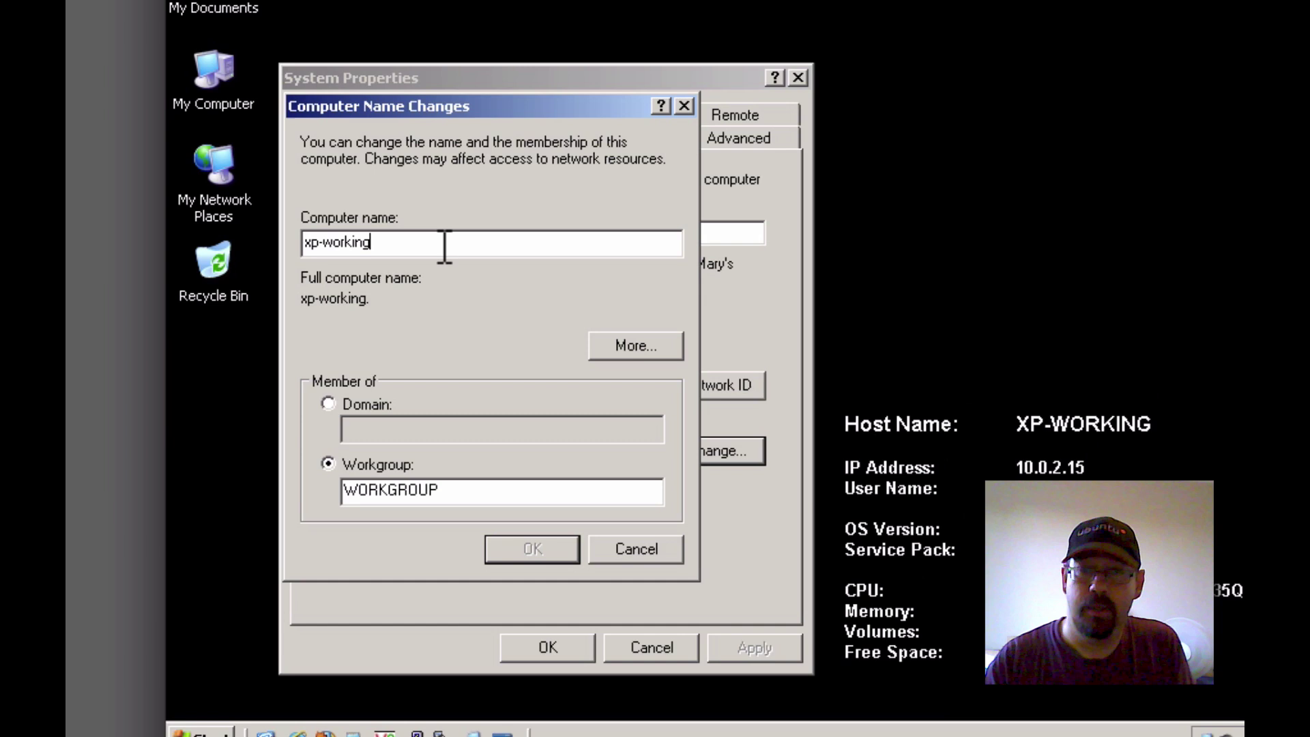
{"action": "key", "text": "BackSpace"}
{"action": "key", "text": "BackSpace"}
{"action": "key", "text": "BackSpace"}
{"action": "key", "text": "BackSpace"}
{"action": "key", "text": "BackSpace"}
{"action": "key", "text": "BackSpace"}
{"action": "key", "text": "BackSpace"}
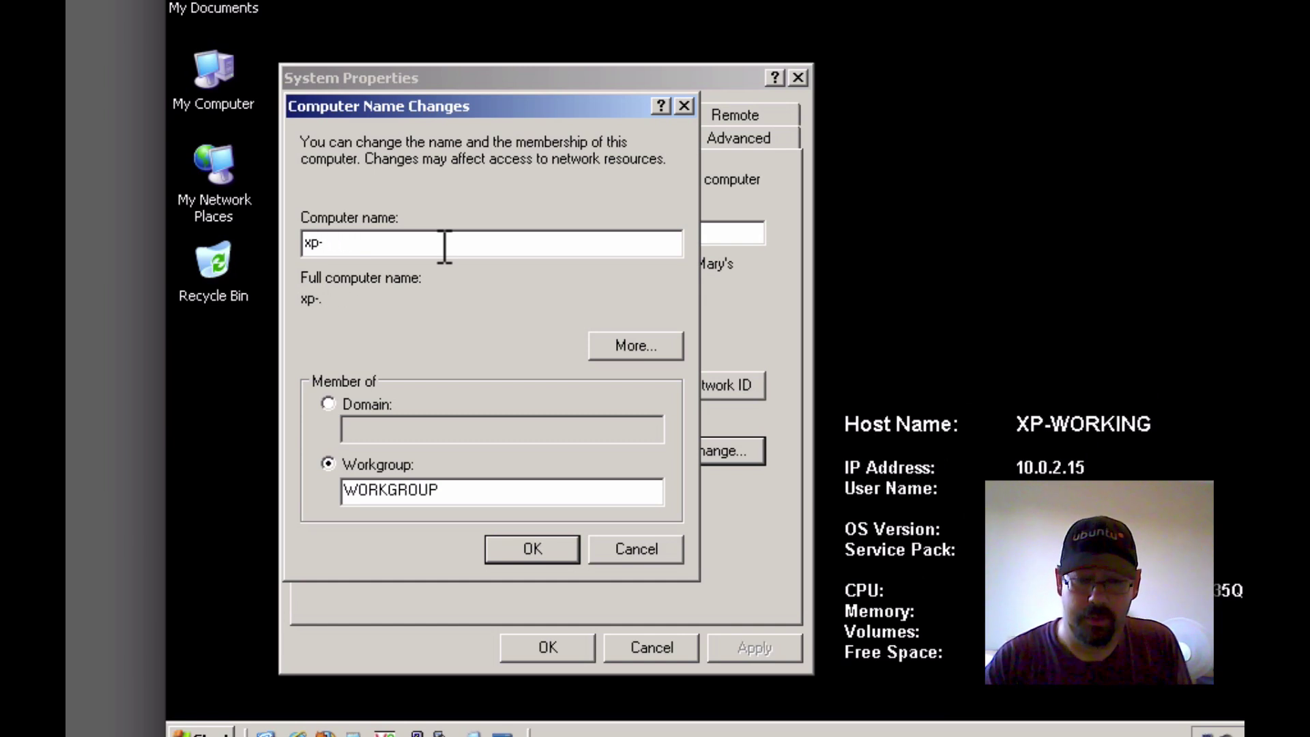
{"action": "type", "text": "repaire"}
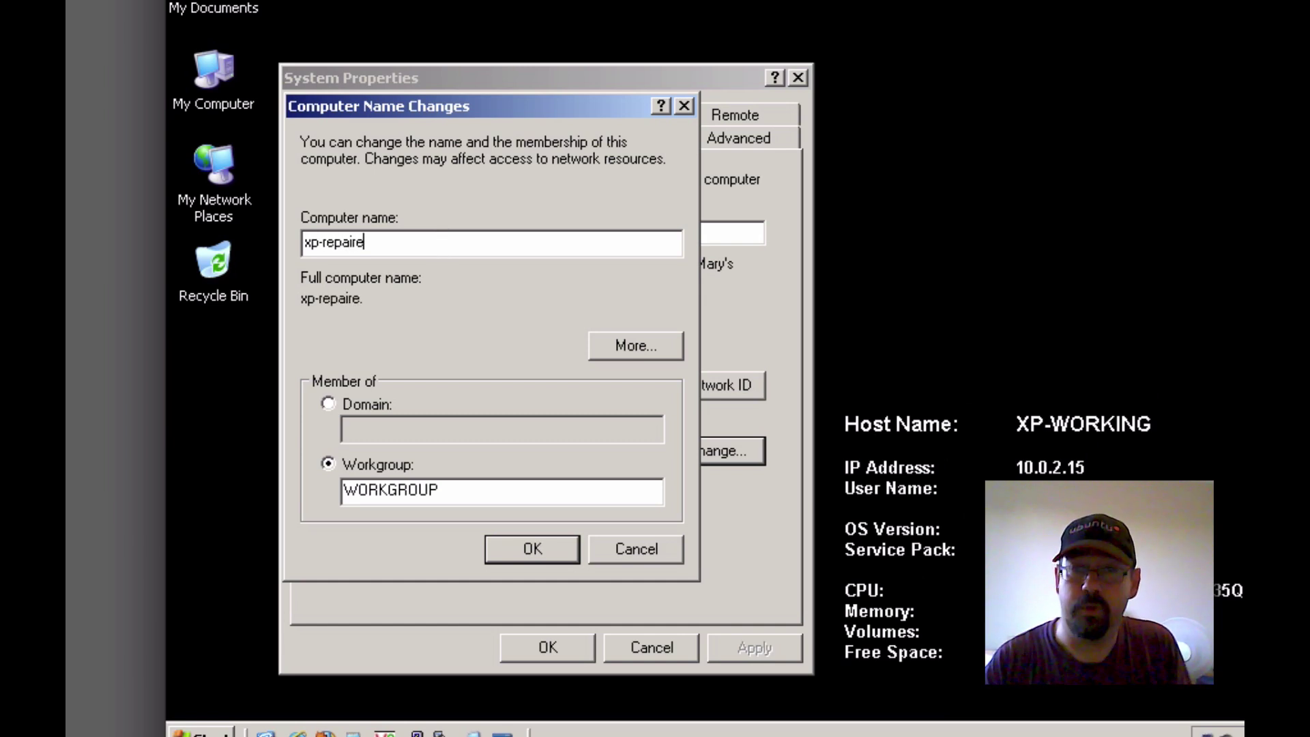
{"action": "type", "text": "d"}
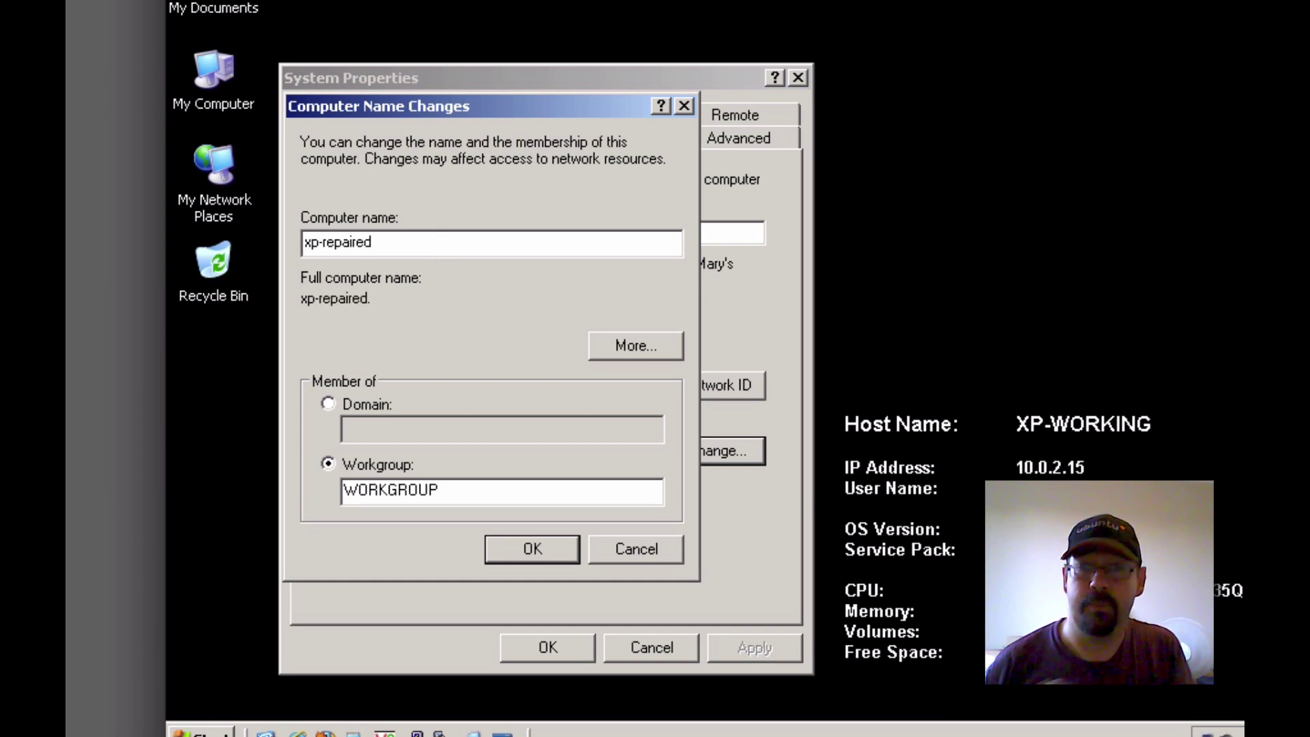
{"action": "left_click", "coordinate": [542, 551]}
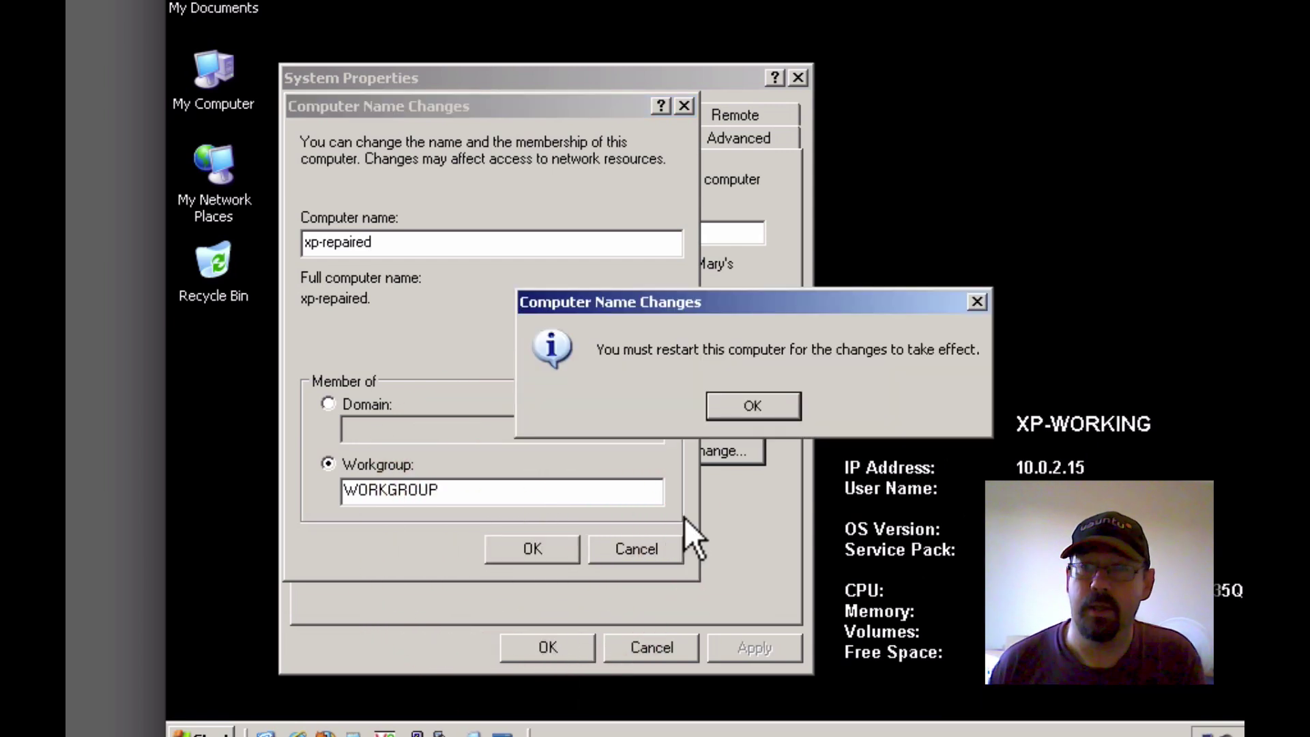
Acknowledge the restart notice, close System Properties, and restart Windows now.
{"action": "left_click", "coordinate": [747, 404]}
{"action": "left_click", "coordinate": [571, 646]}
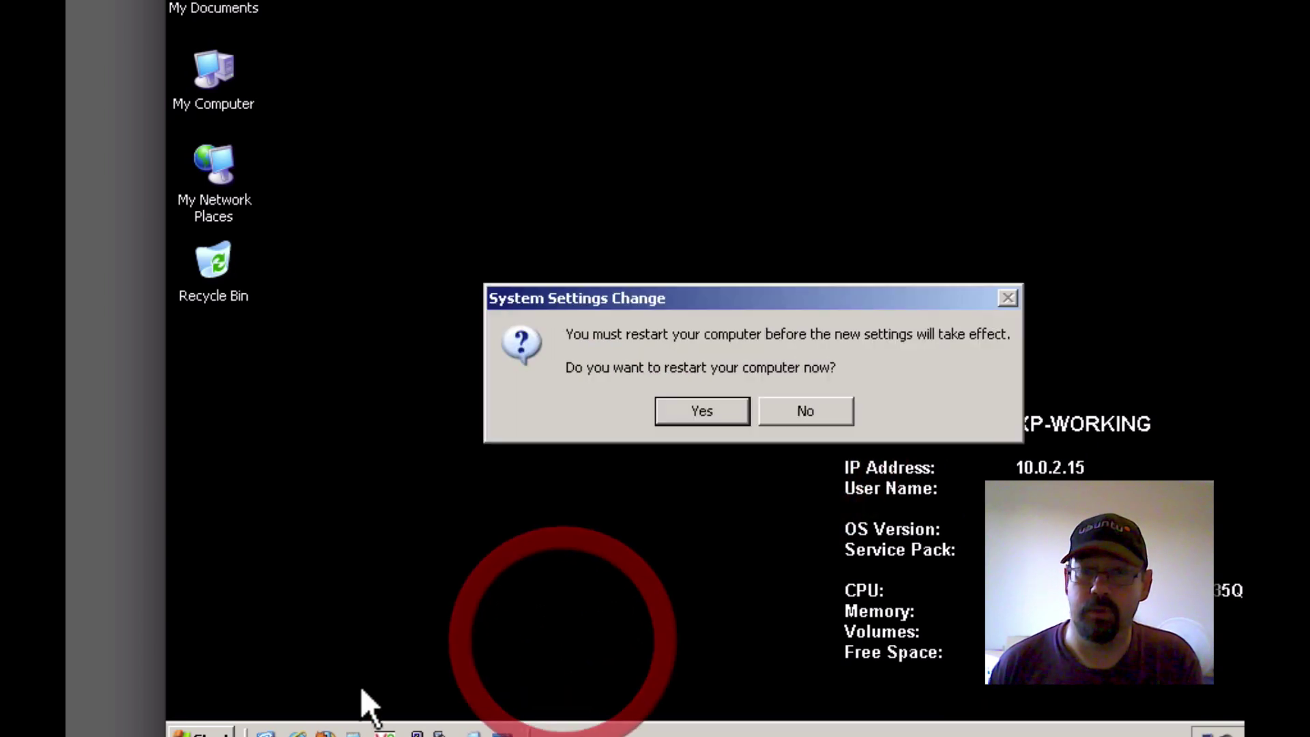
{"action": "left_click", "coordinate": [713, 411]}
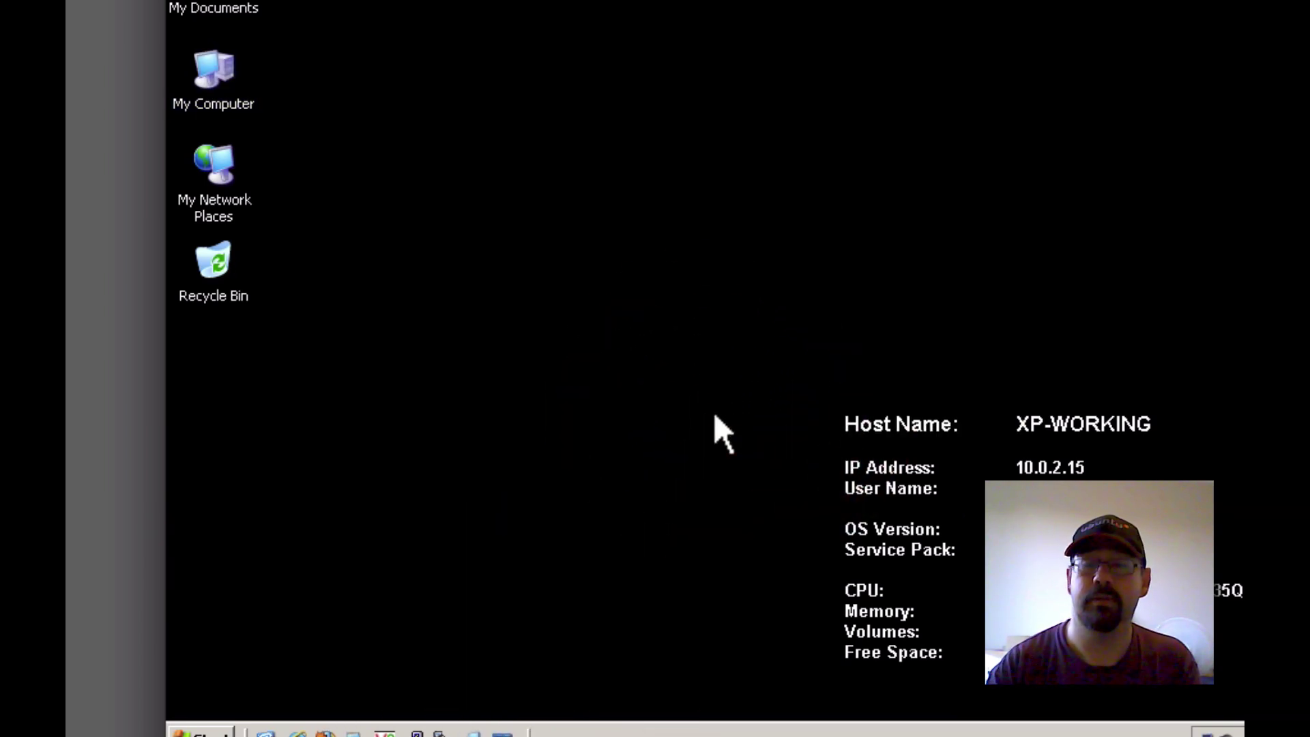